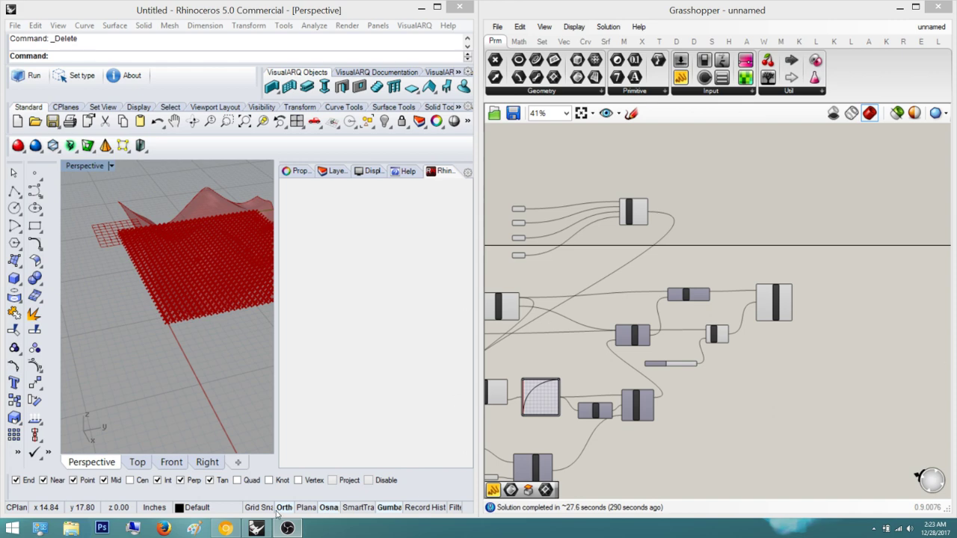
- Examine the point grid and wavy surface from several angles, along with the Surface From Points component that generates the surface
click(228, 529)
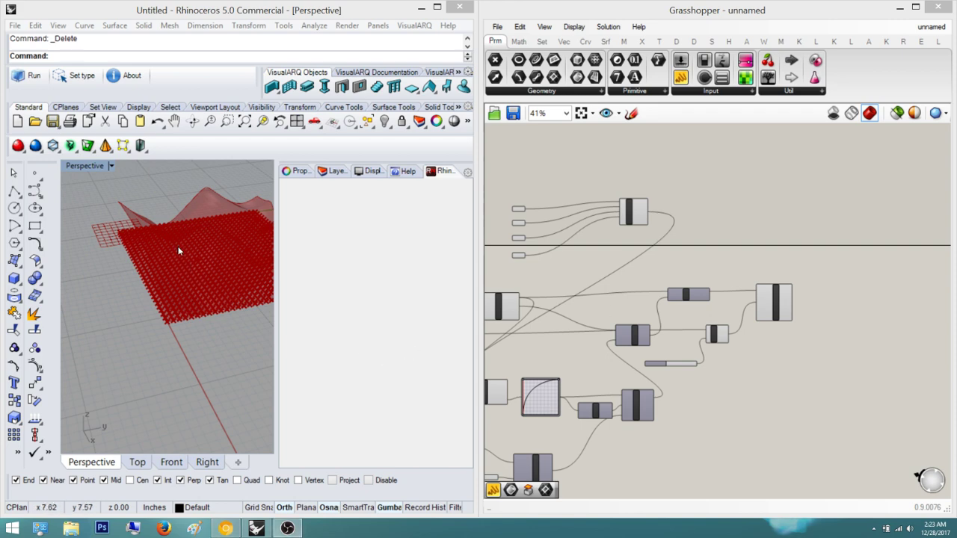
click(816, 213)
right_drag(782, 231, 821, 252)
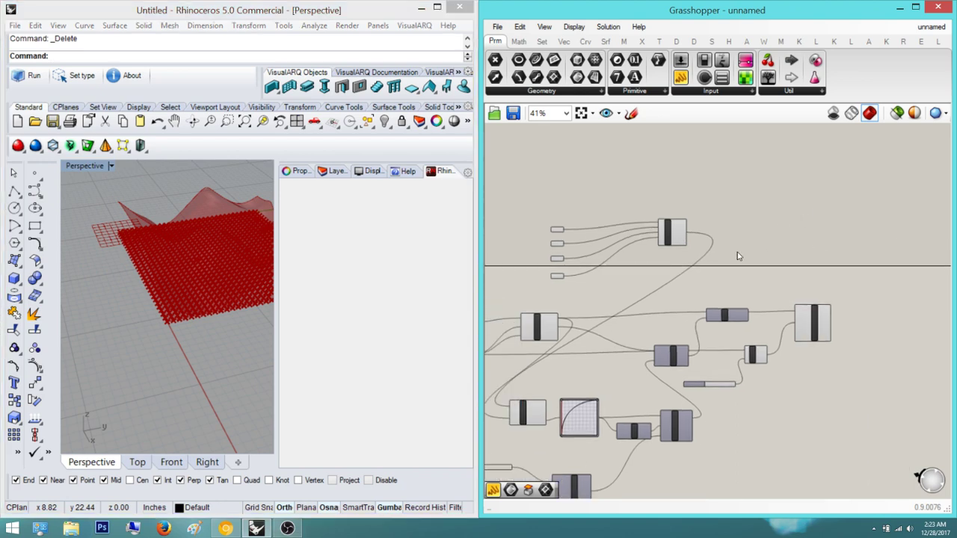
right_drag(265, 280, 178, 296)
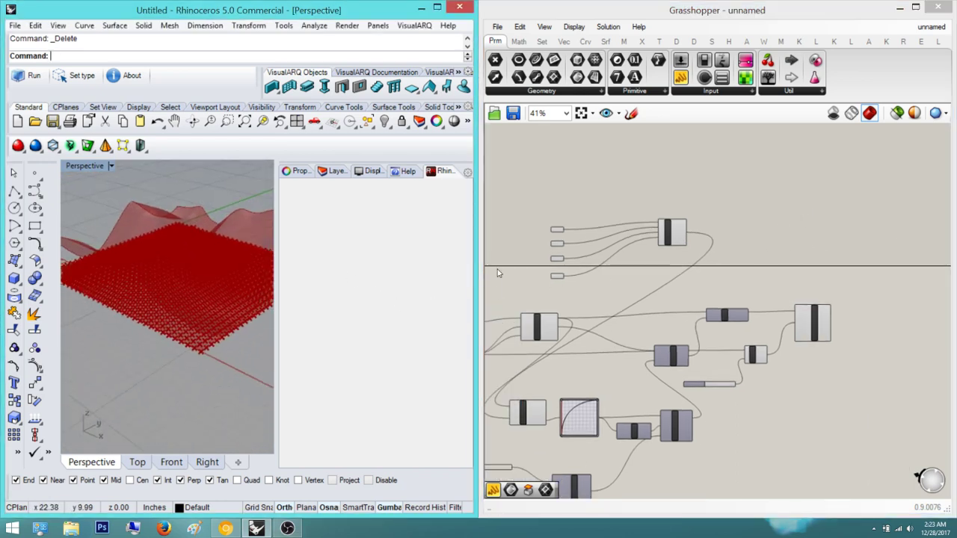
right_drag(516, 284, 572, 269)
mouse_move(169, 262)
right_down()
mouse_move(101, 214)
mouse_move(152, 299)
mouse_move(168, 266)
mouse_move(152, 308)
mouse_move(180, 307)
mouse_move(203, 248)
mouse_move(174, 282)
mouse_move(137, 206)
mouse_move(127, 254)
mouse_move(163, 203)
mouse_move(160, 241)
mouse_move(152, 226)
mouse_move(185, 260)
right_up()
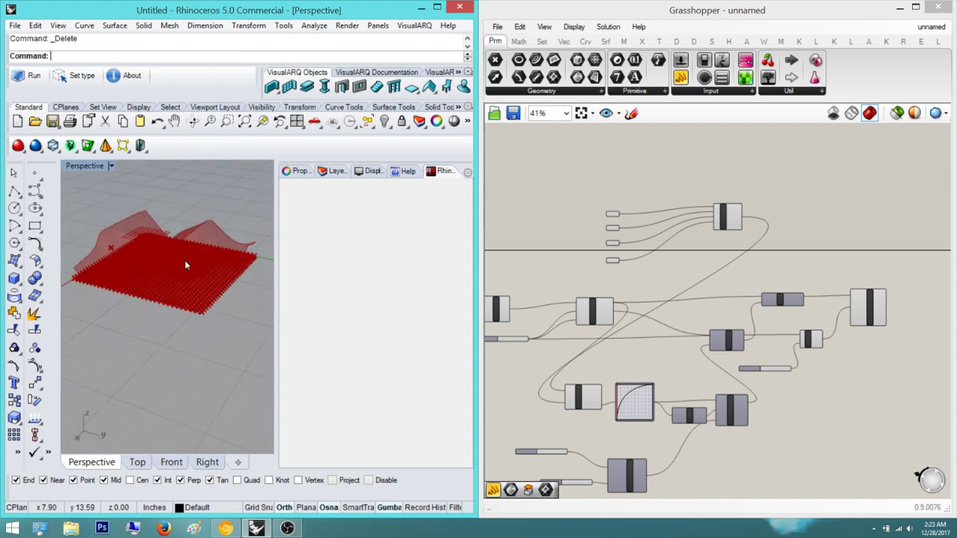
scroll(184, 261, down, 2)
click(870, 308)
right_drag(215, 292, 187, 299)
scroll(871, 314, up, 4)
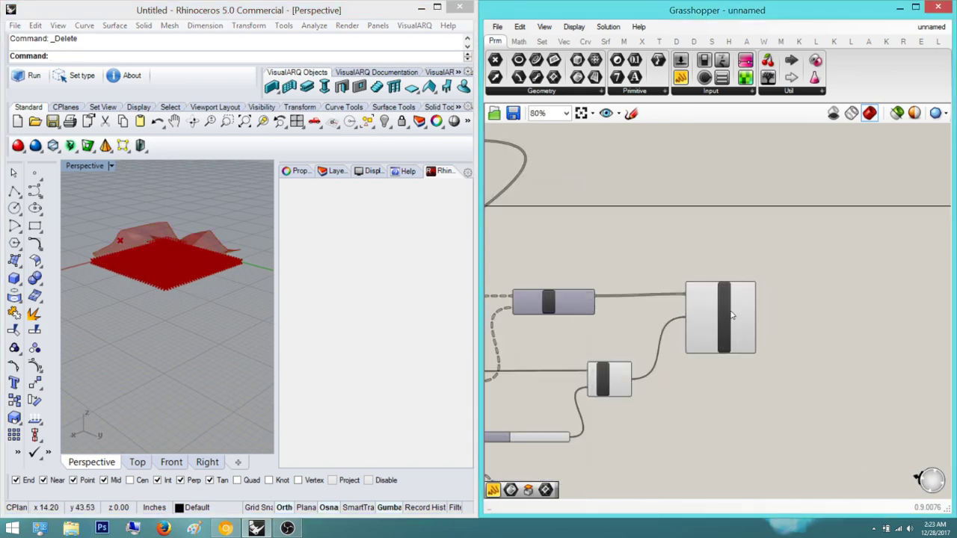
click(780, 304)
right_drag(215, 227, 134, 203)
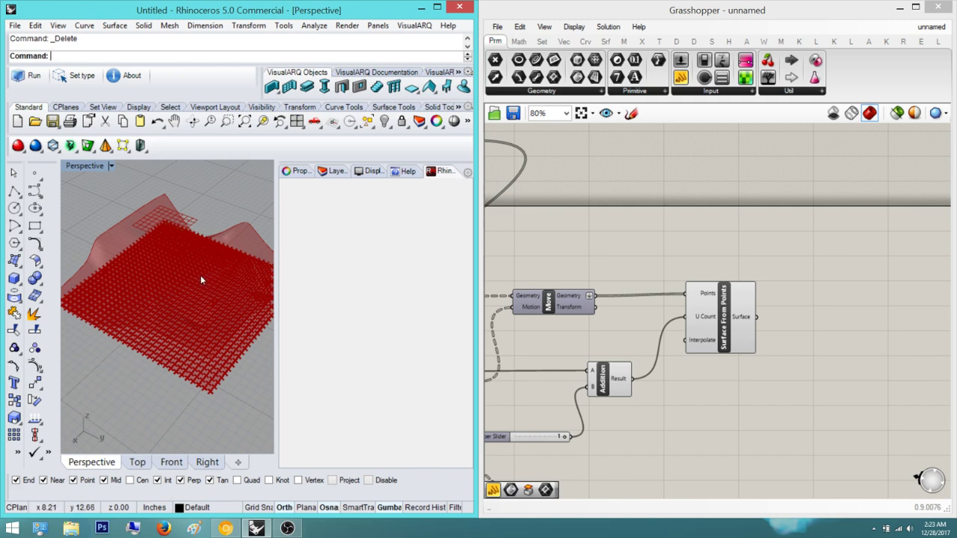
right_drag(203, 277, 139, 245)
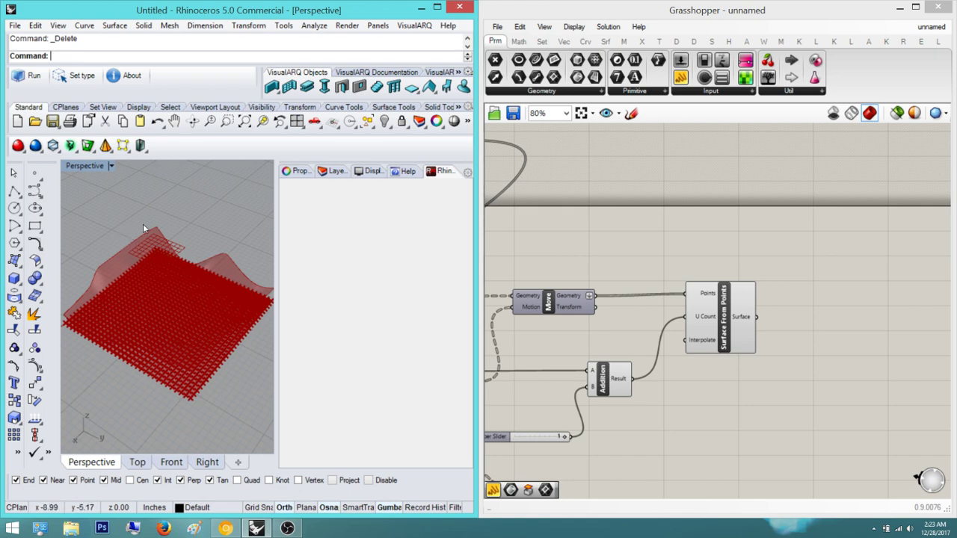
click(720, 321)
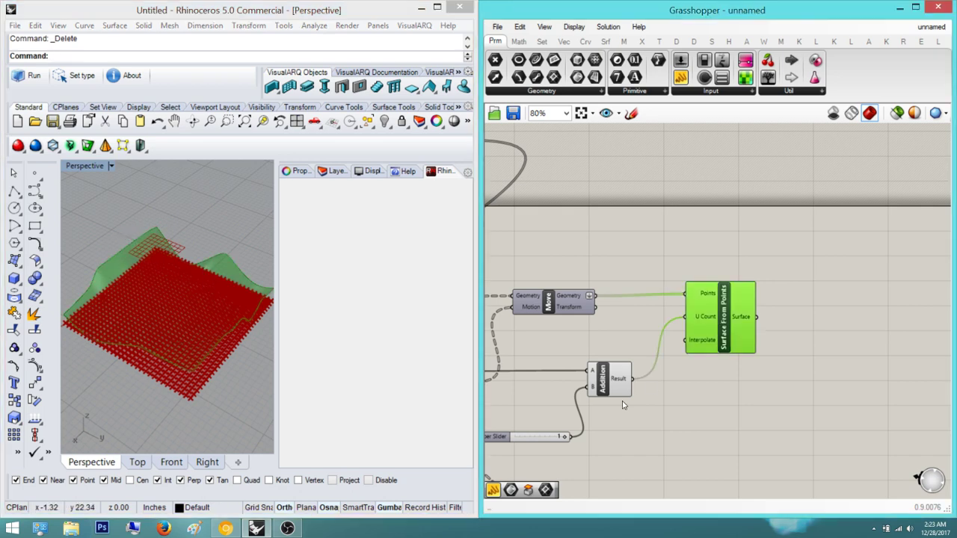
- Turn off the preview of all components except Surface From Points so the crossed point grid is hidden
right_drag(659, 423, 728, 396)
click(729, 396)
scroll(733, 397, down, 5)
right_drag(663, 446, 742, 391)
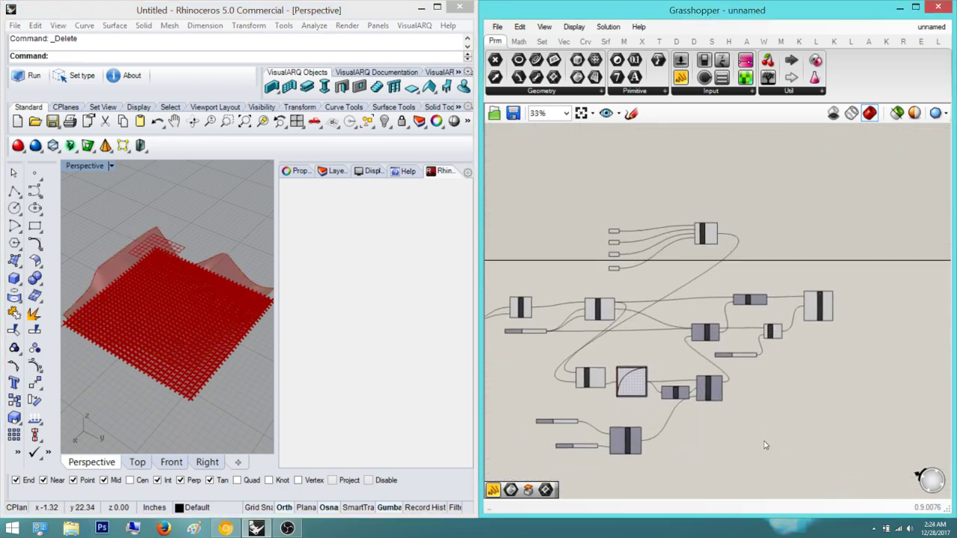
scroll(774, 419, down, 2)
drag(792, 464, 502, 202)
middle_click(813, 201)
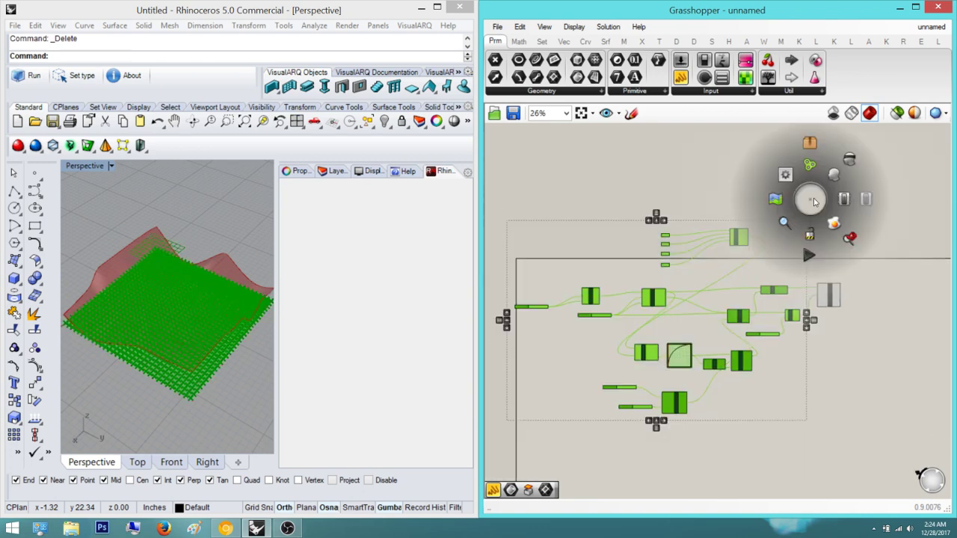
click(849, 160)
click(798, 247)
- Select the reference point near the surface's front edge and move it slightly upward with the gumball
right_drag(253, 351, 216, 331)
click(217, 331)
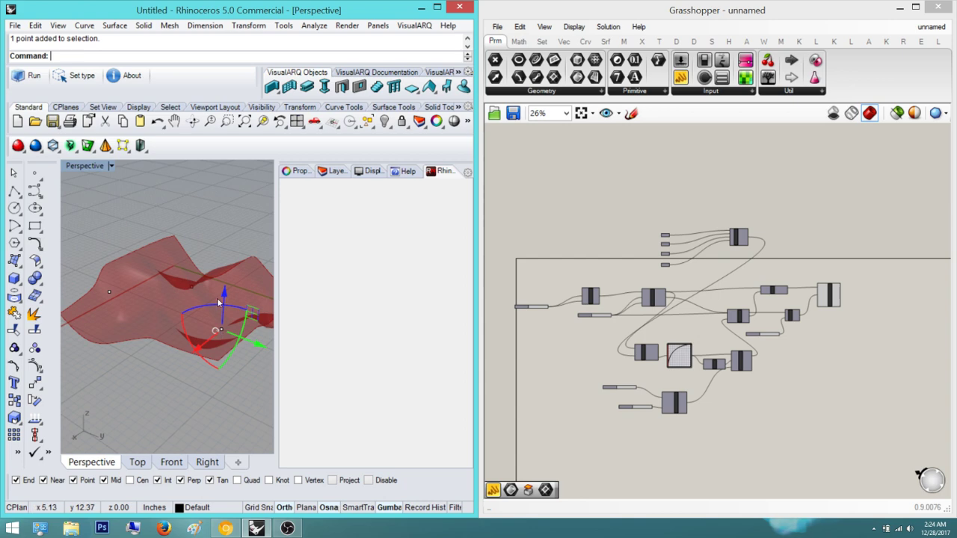
mouse_move(220, 303)
mouse_down()
mouse_move(228, 255)
mouse_move(227, 305)
mouse_up()
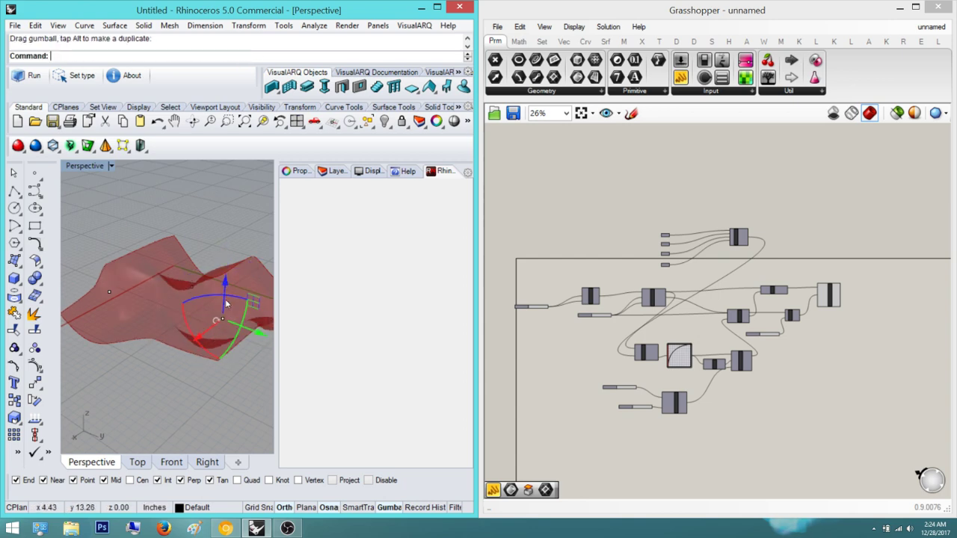
- Add an Extrude component after Surface From Points
scroll(221, 216, up, 3)
scroll(799, 292, up, 3)
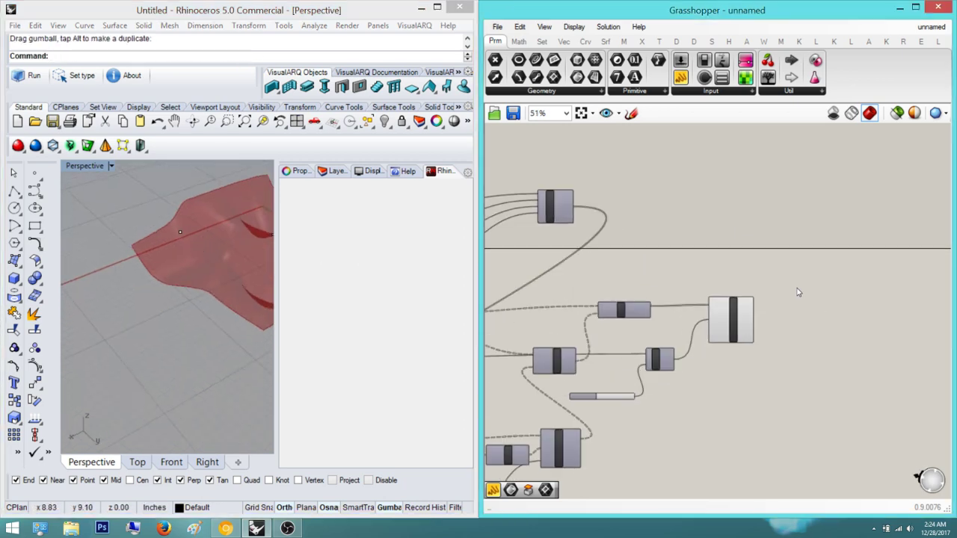
scroll(751, 317, up, 4)
click(688, 308)
click(805, 294)
right_drag(805, 295, 754, 293)
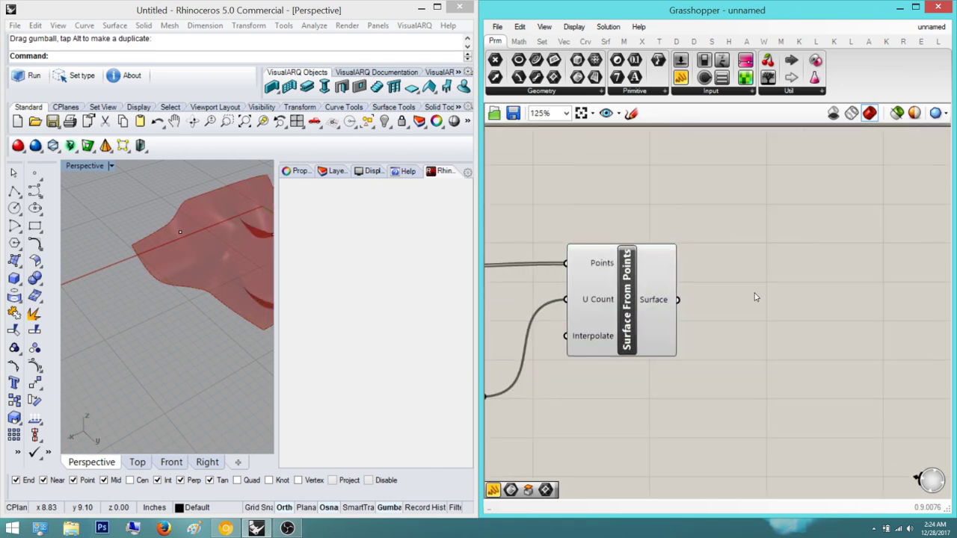
double_click(756, 296)
click(190, 191)
shift+right_drag(190, 190, 172, 350)
right_drag(727, 292, 671, 320)
double_click(744, 285)
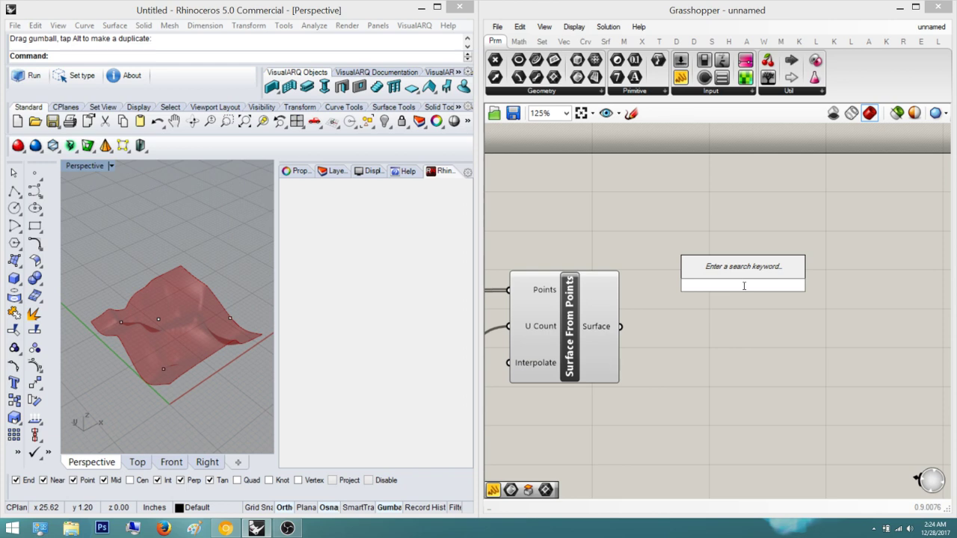
text(extrude)
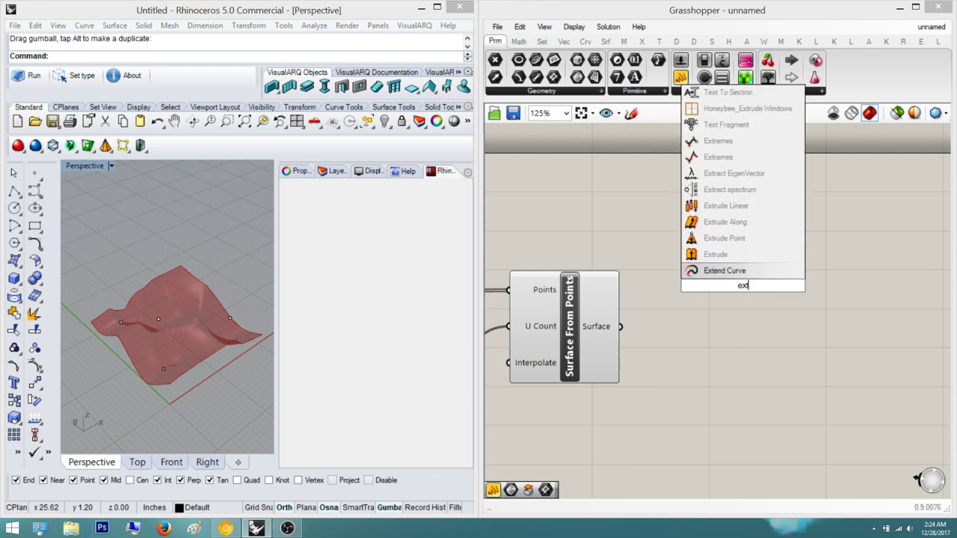
key(Return)
- Connect the Surface output to Extrude's Base input and space the Extrude component farther from Surface From Points
right_drag(742, 290, 651, 319)
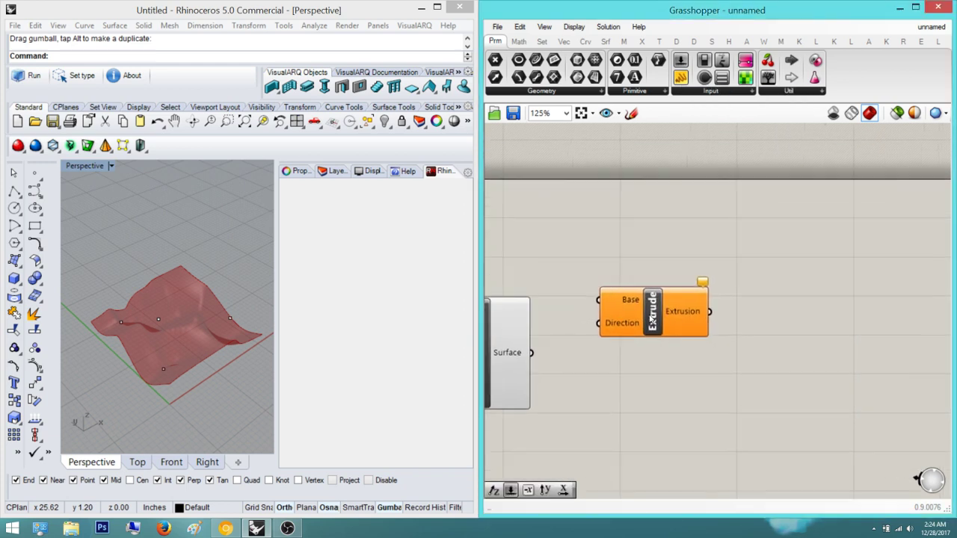
drag(650, 319, 718, 326)
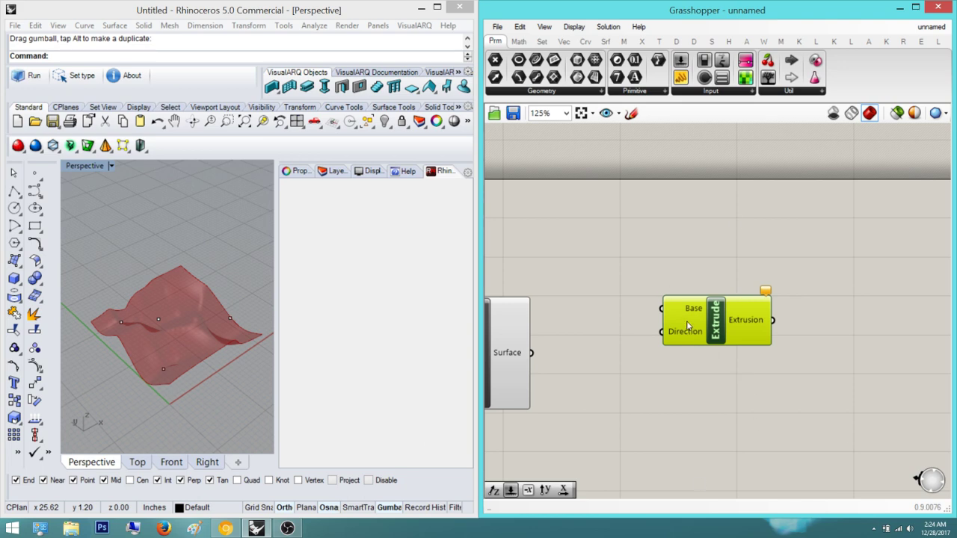
drag(662, 309, 531, 355)
right_drag(619, 357, 552, 308)
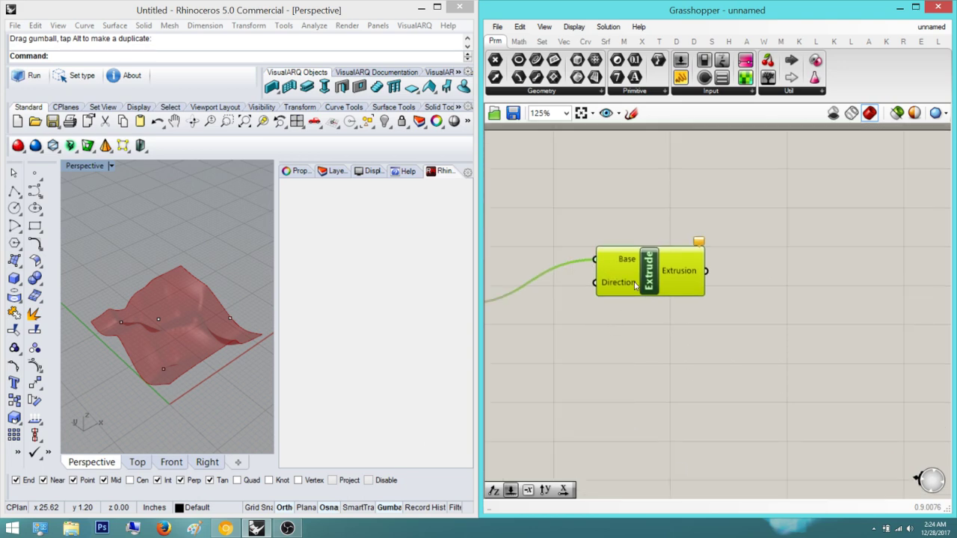
drag(635, 284, 700, 291)
- Add a Unit Z component below Extrude and a number slider with value 1 beneath it
click(651, 378)
double_click(651, 380)
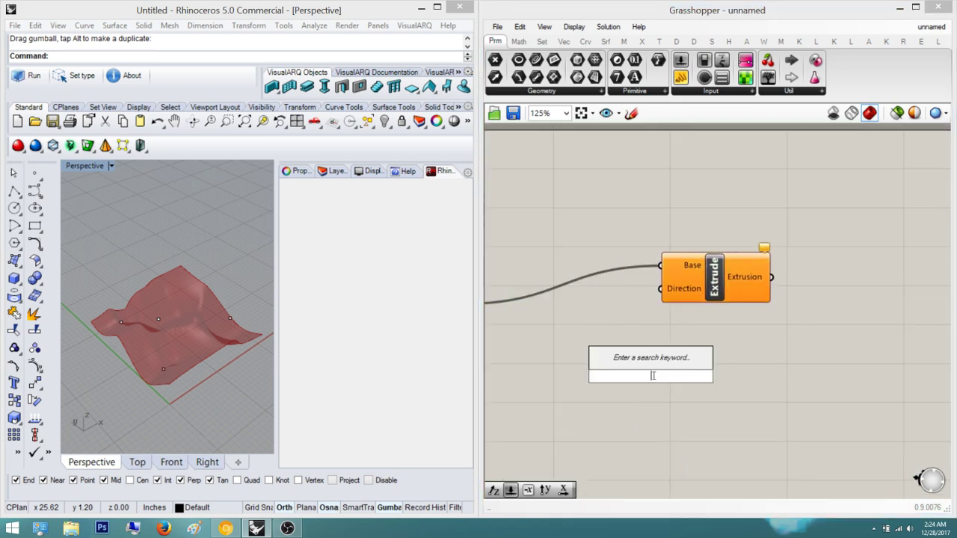
text(unit z)
key(Return)
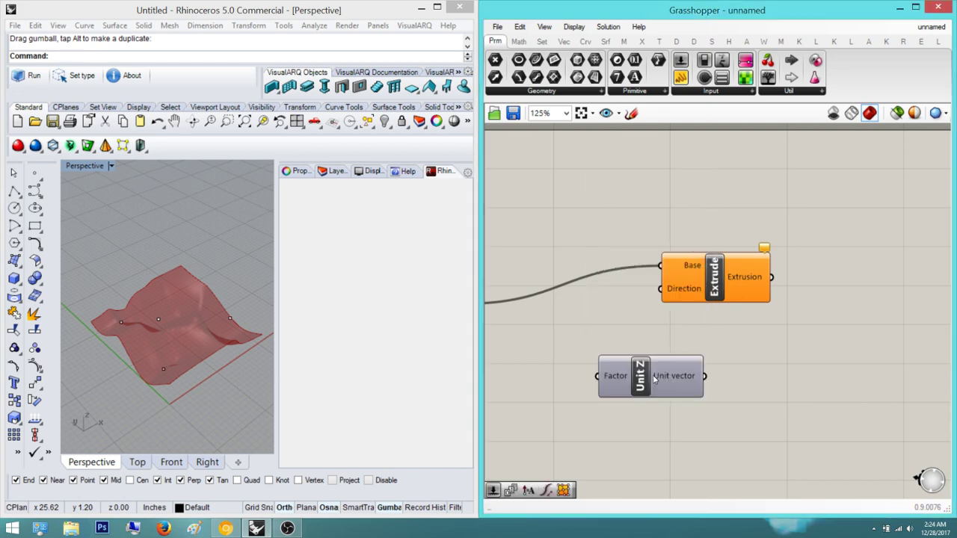
double_click(639, 432)
text(1)
key(Return)
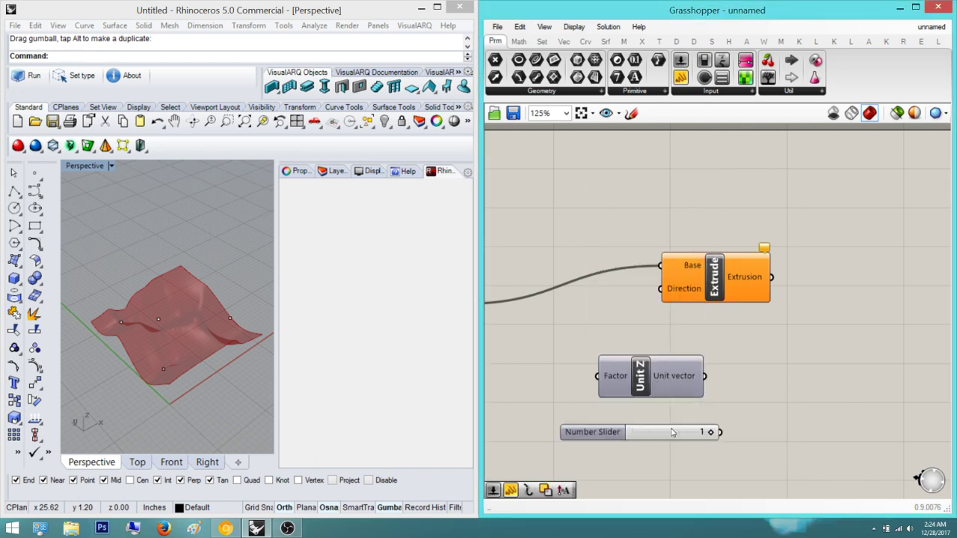
- Connect the slider to Unit Z's Factor and the Unit vector output to Extrude's Direction, then shift Extrude clear of Unit Z
right_drag(655, 432, 755, 360)
drag(820, 360, 696, 302)
drag(805, 303, 759, 216)
right_drag(752, 233, 649, 294)
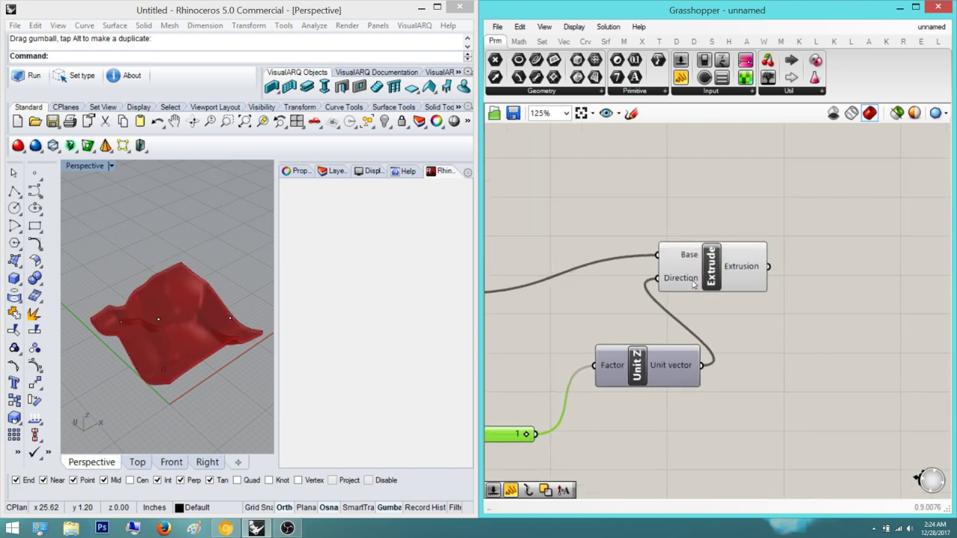
drag(705, 276, 805, 272)
click(813, 311)
right_drag(771, 309, 738, 303)
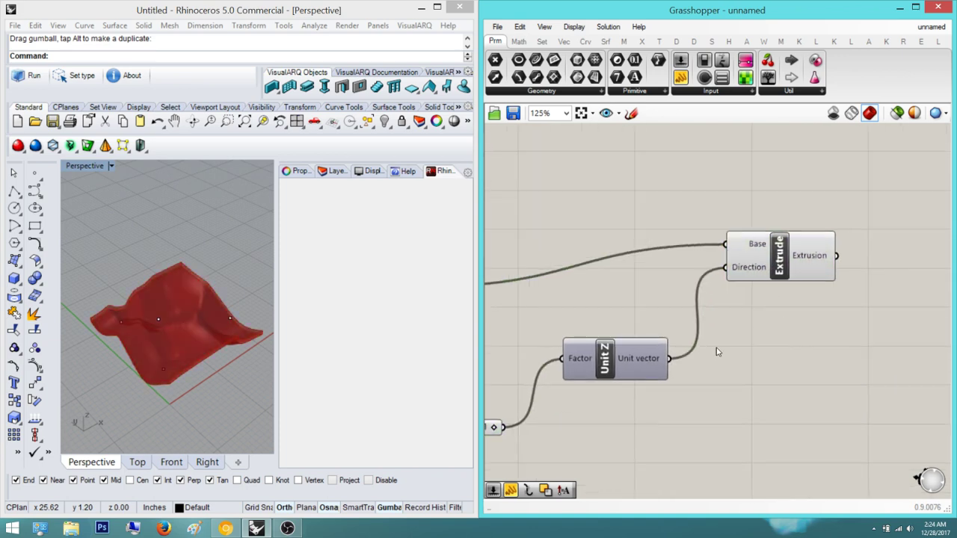
right_drag(709, 370, 787, 306)
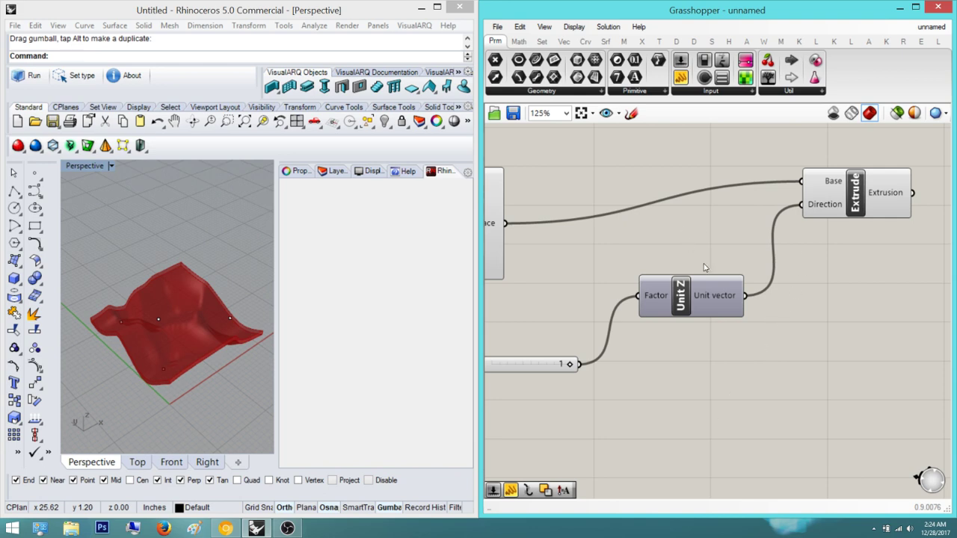
click(856, 187)
click(733, 283)
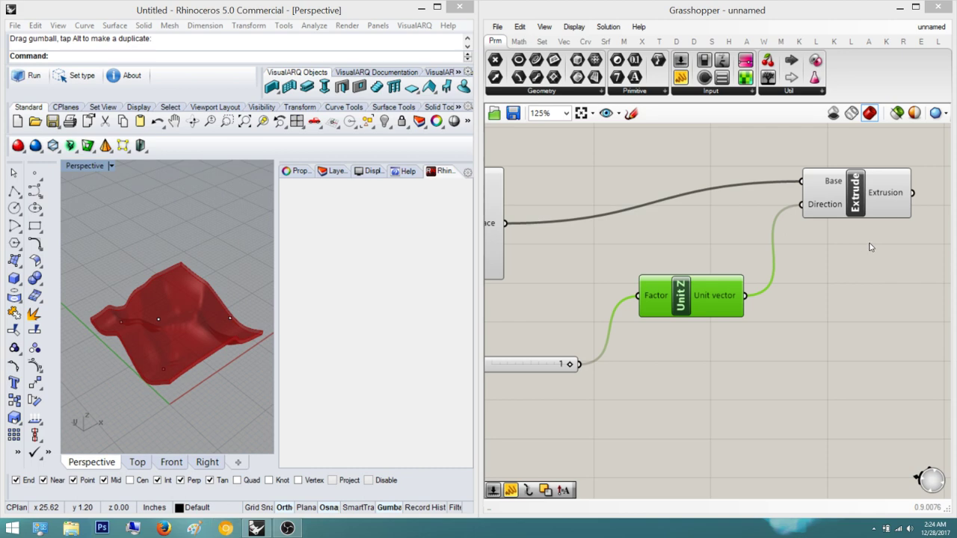
right_drag(867, 243, 808, 277)
click(833, 224)
right_drag(833, 226, 674, 315)
double_click(784, 276)
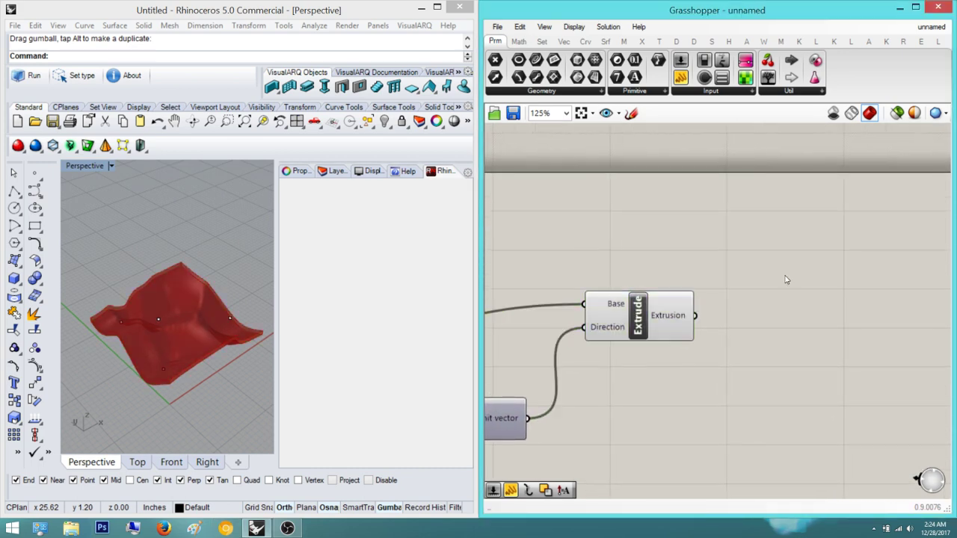
click(743, 366)
- Inspect the extruded surface's thickness, edges and curvature up close and from several angles in the perspective view
right_drag(160, 349, 166, 224)
scroll(223, 337, up, 5)
scroll(192, 255, up, 7)
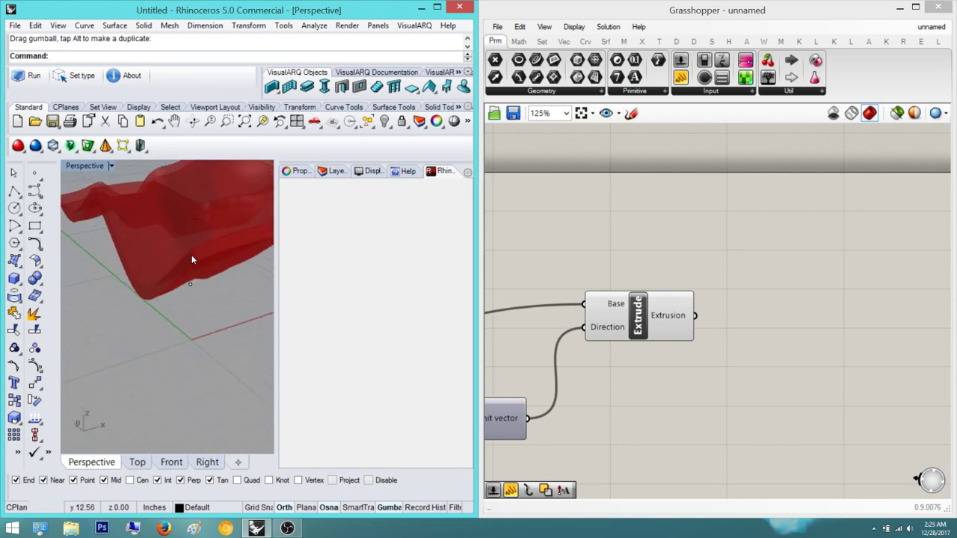
scroll(201, 255, down, 3)
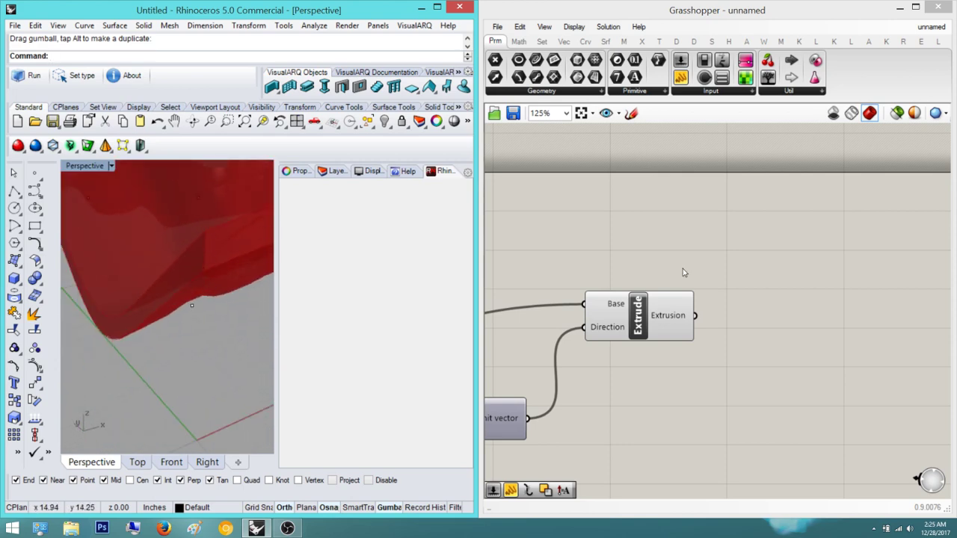
right_drag(710, 300, 686, 334)
click(619, 345)
right_drag(210, 339, 261, 274)
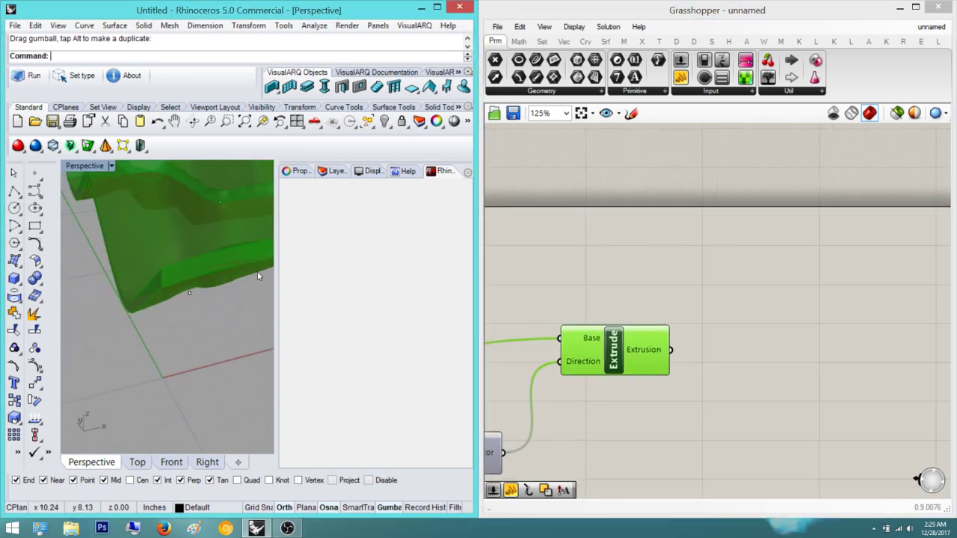
click(616, 271)
right_drag(660, 343, 649, 352)
scroll(649, 352, down, 5)
scroll(139, 272, down, 5)
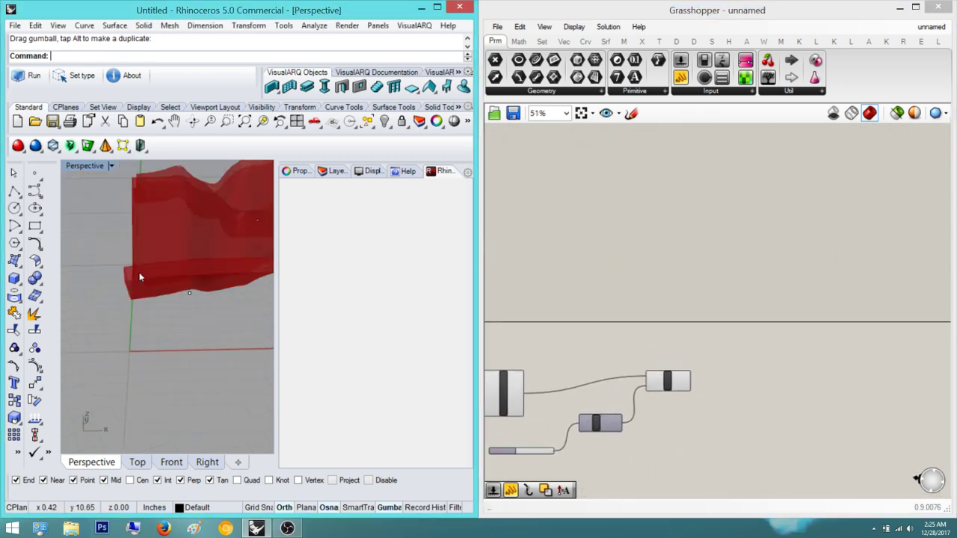
scroll(189, 289, up, 5)
shift+right_drag(182, 275, 158, 293)
scroll(158, 295, up, 5)
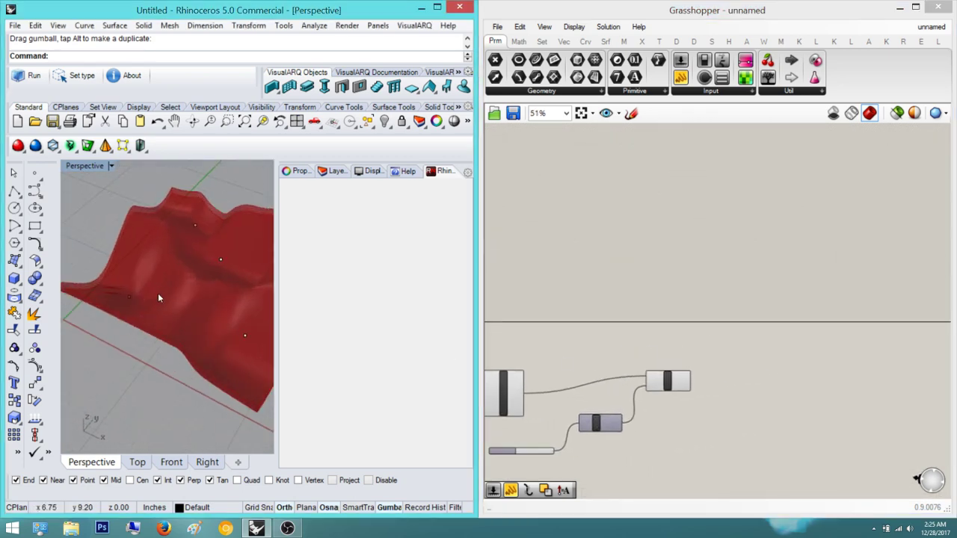
scroll(153, 310, down, 5)
scroll(157, 284, up, 5)
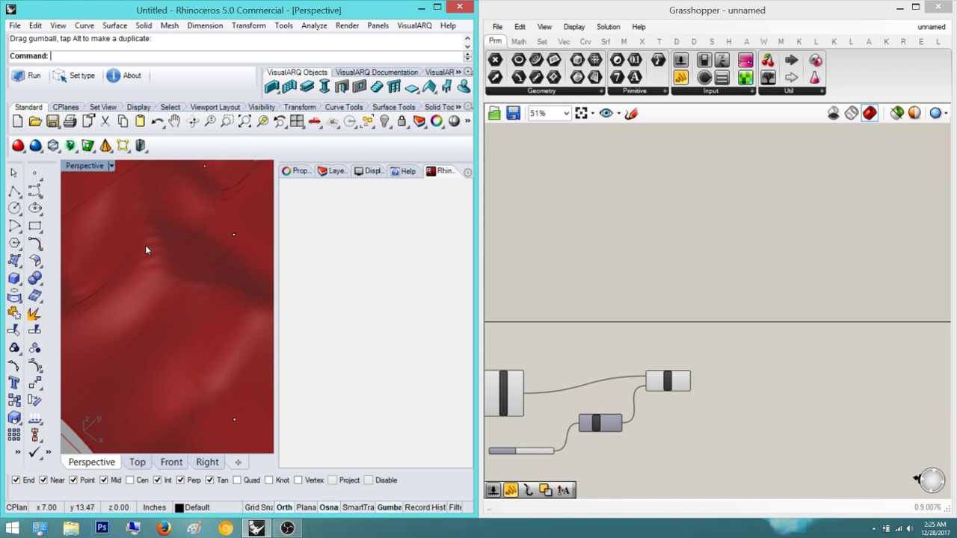
scroll(166, 278, down, 5)
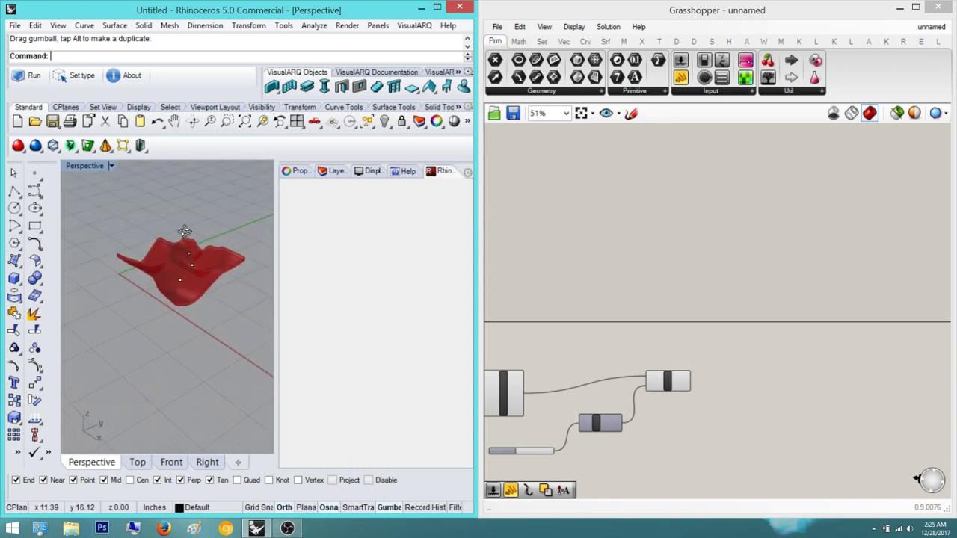
click(640, 335)
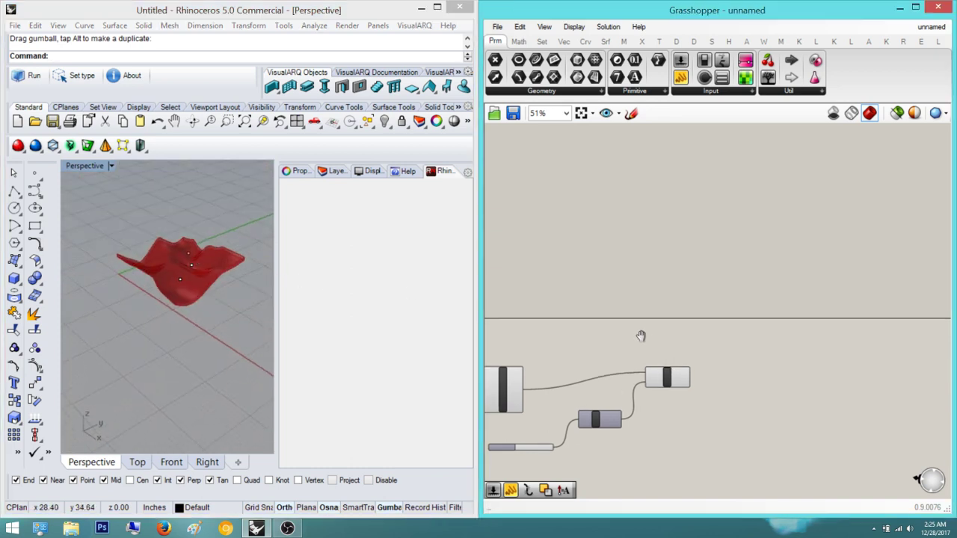
- Highlight the Extrude component and examine its extruded geometry up close in the perspective view
scroll(640, 338, up, 4)
click(669, 387)
click(770, 342)
right_drag(717, 320, 645, 295)
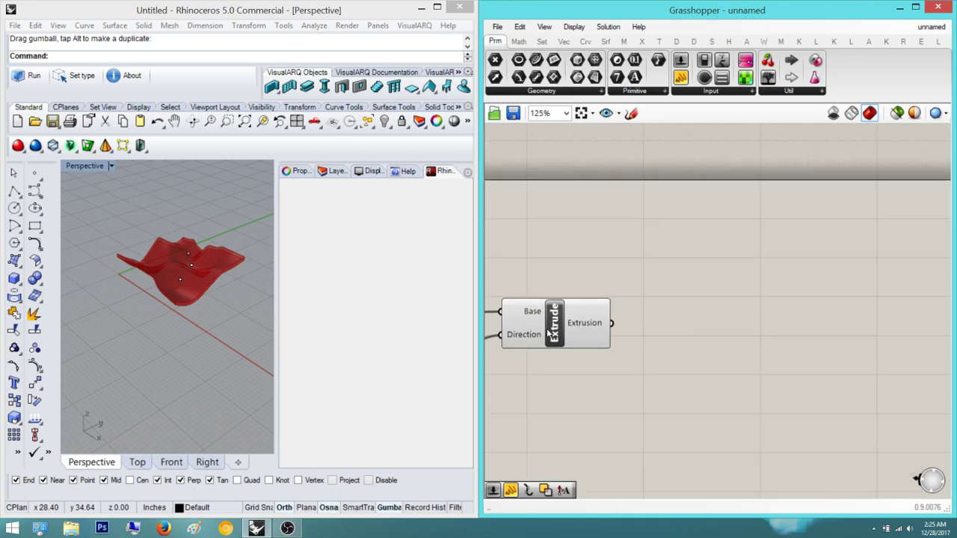
click(548, 331)
click(211, 318)
scroll(197, 276, up, 6)
scroll(156, 221, down, 2)
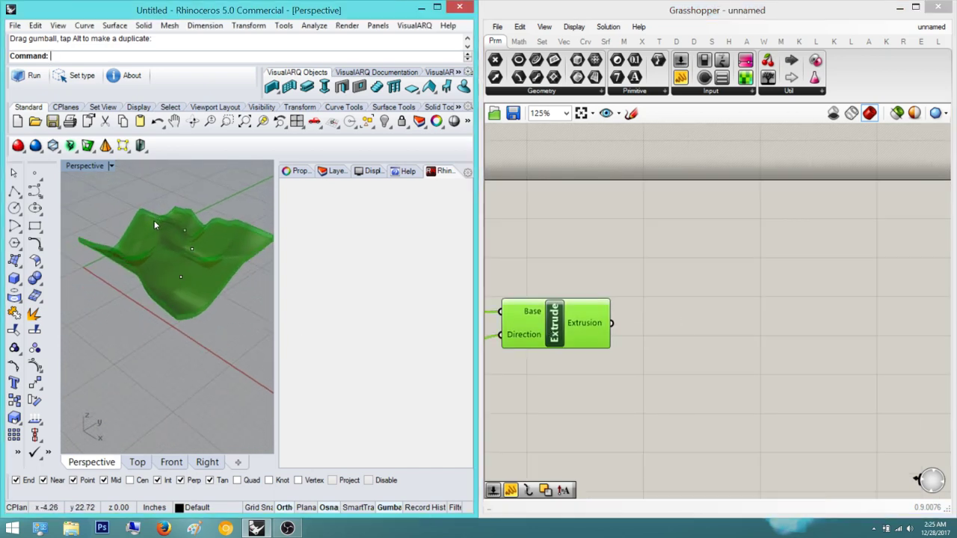
double_click(705, 303)
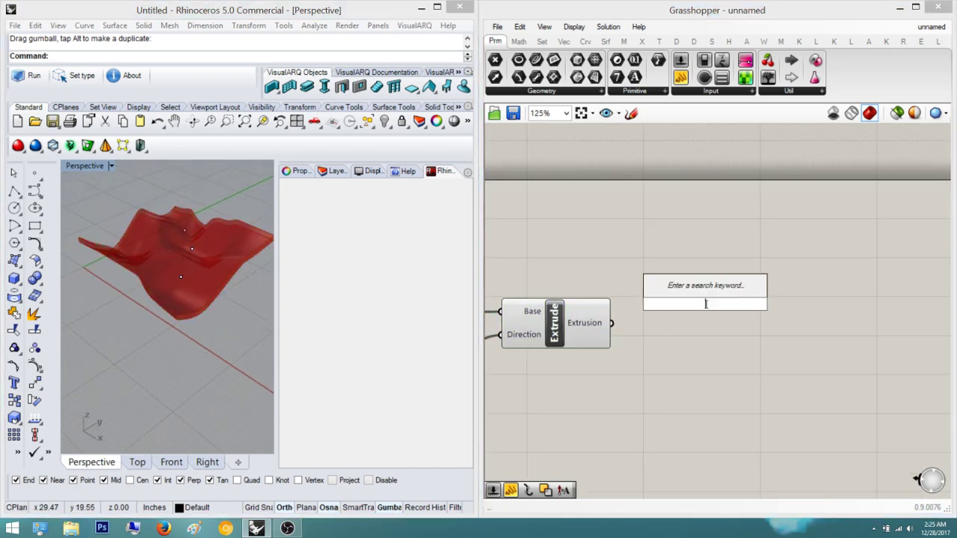
text(cont)
key(Return)
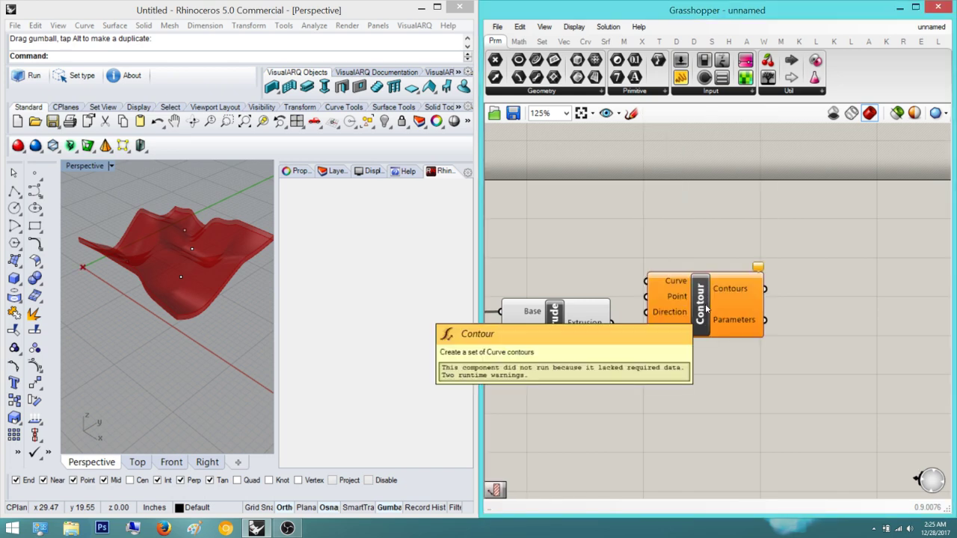
key(Delete)
double_click(705, 305)
text(contour)
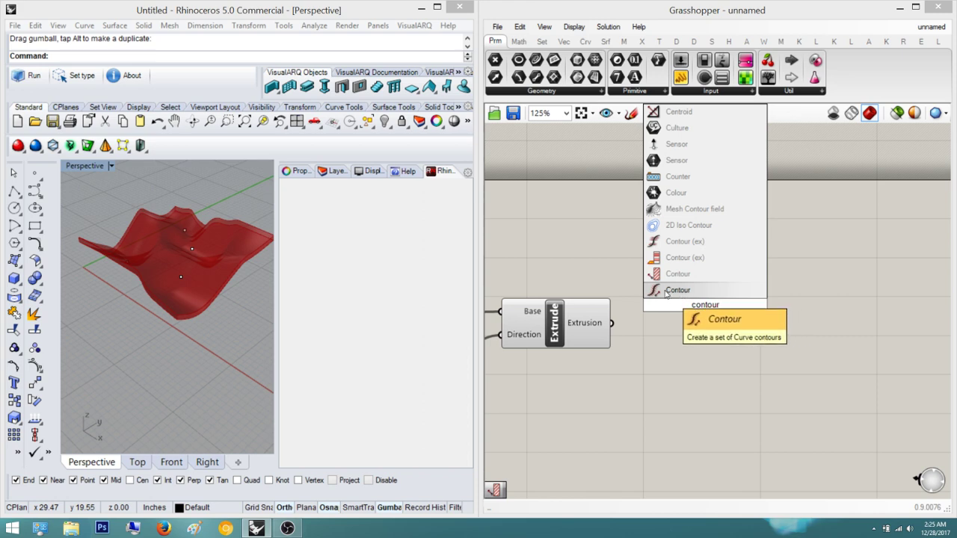
click(678, 291)
scroll(709, 305, up, 1)
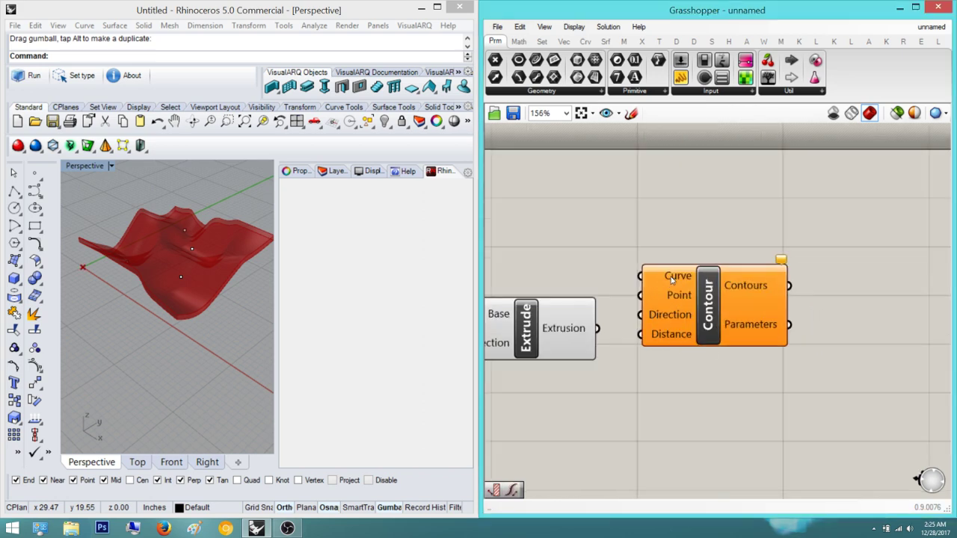
click(729, 297)
key(Delete)
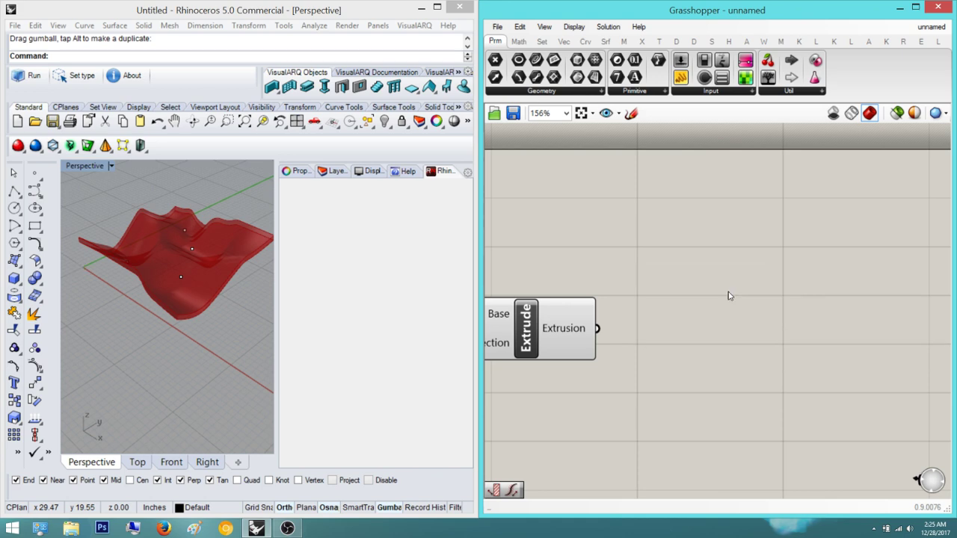
- Add two Contour components of the Brep or Mesh type beside Extrude, one below the other
double_click(728, 293)
text(conto)
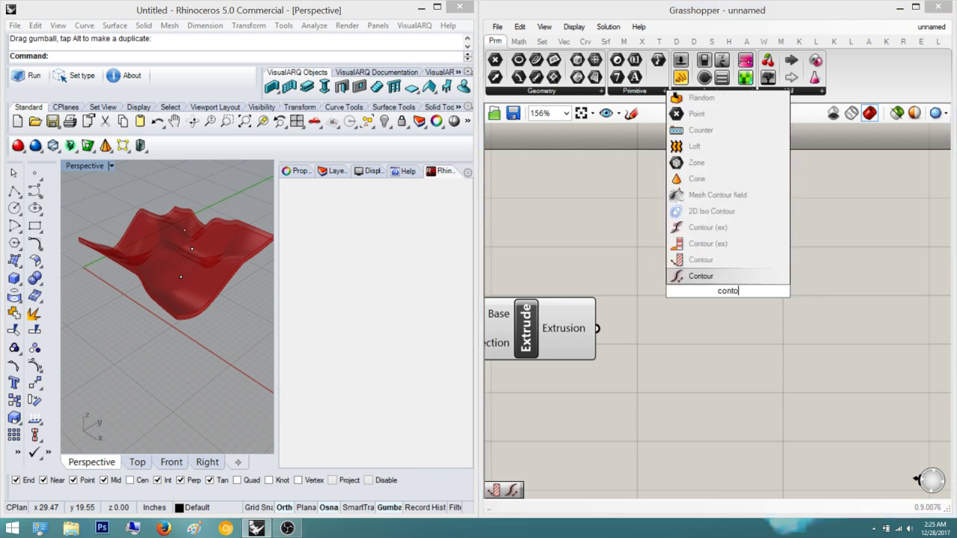
key(Return)
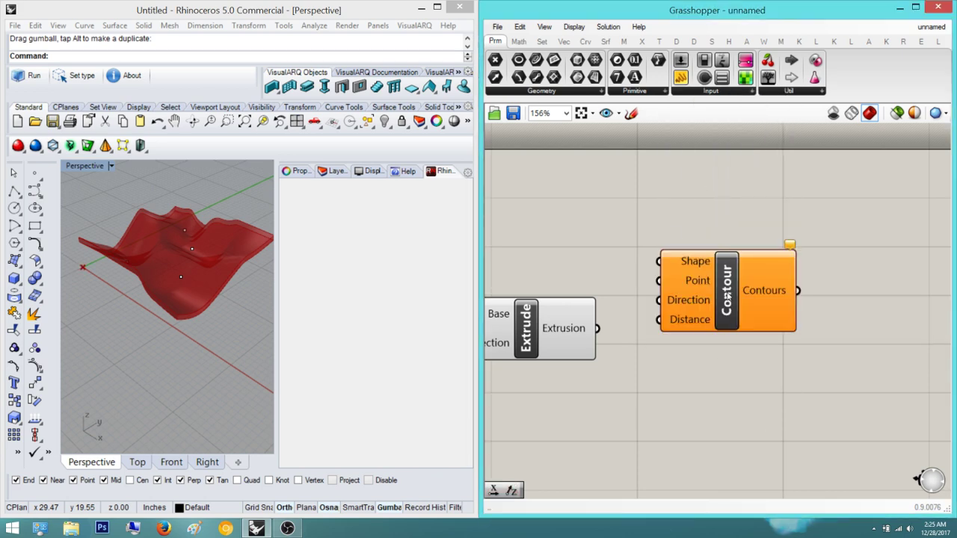
double_click(811, 404)
text(contou)
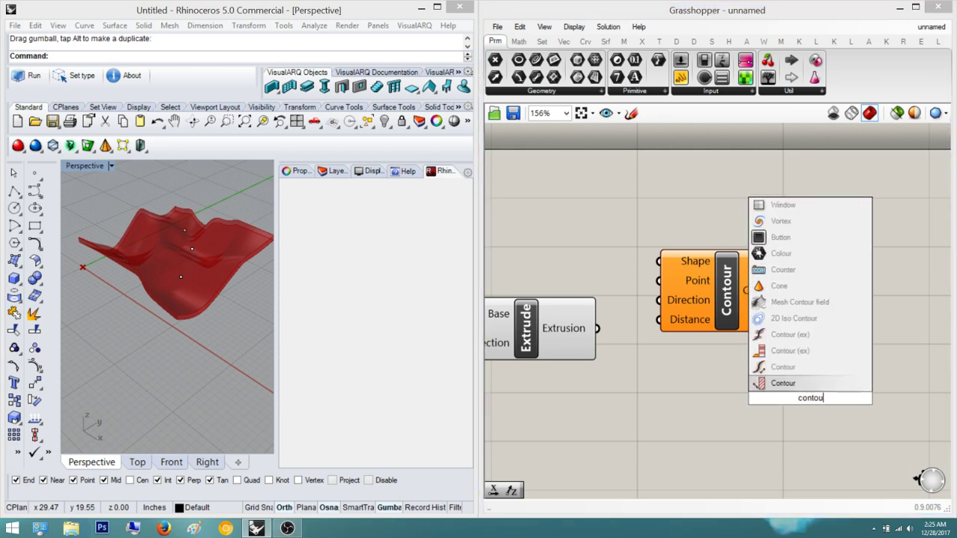
text(r)
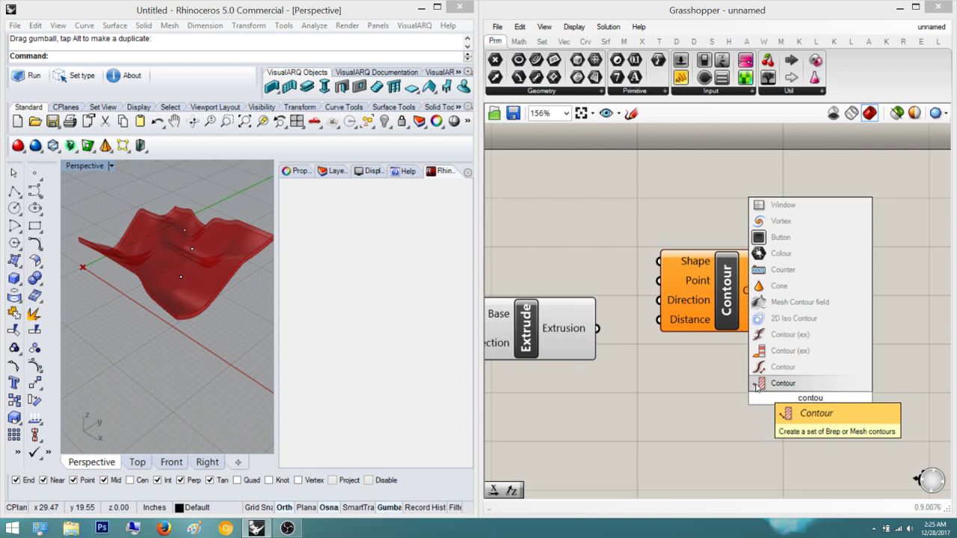
click(756, 387)
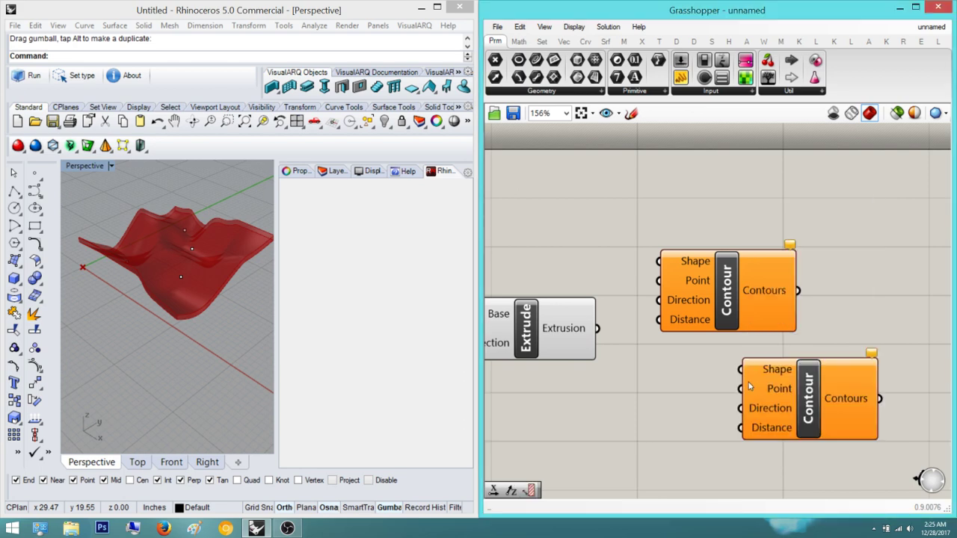
- Align the two Contour components in a vertical column and move them farther from Extrude
scroll(755, 385, down, 2)
right_drag(757, 385, 699, 383)
drag(882, 435, 710, 285)
click(705, 287)
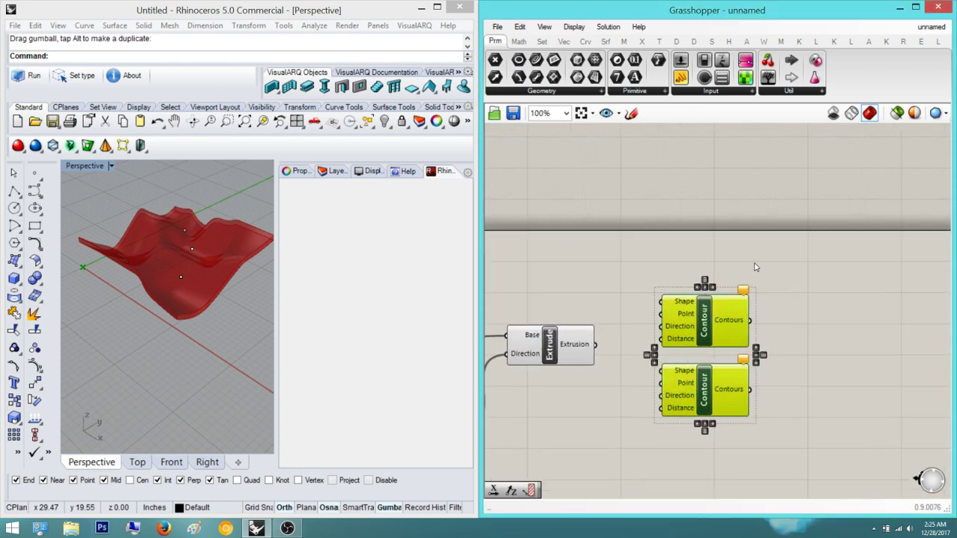
click(754, 266)
right_drag(708, 308, 667, 308)
drag(772, 424, 628, 274)
drag(661, 314, 713, 311)
click(603, 329)
right_drag(603, 329, 679, 320)
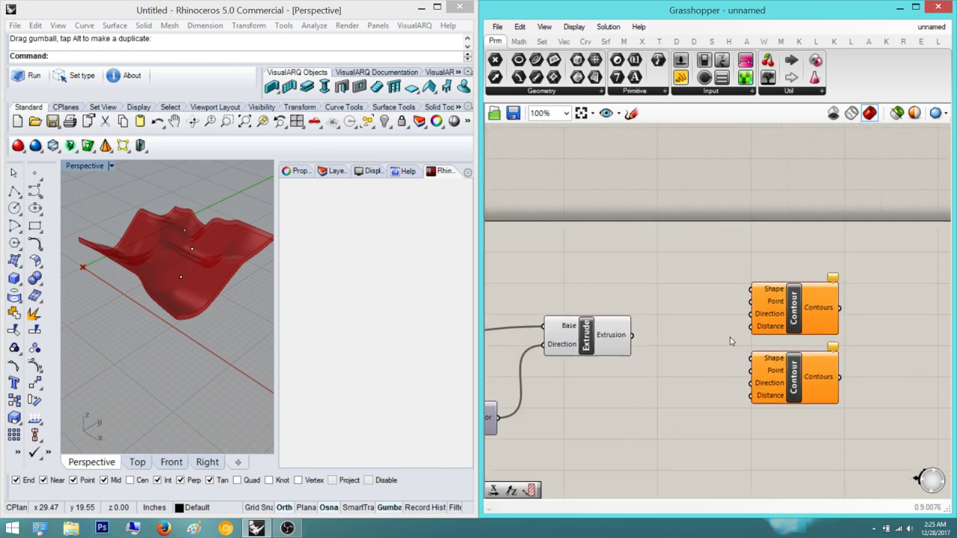
click(784, 327)
click(794, 376)
click(795, 322)
click(845, 429)
right_drag(742, 374, 665, 388)
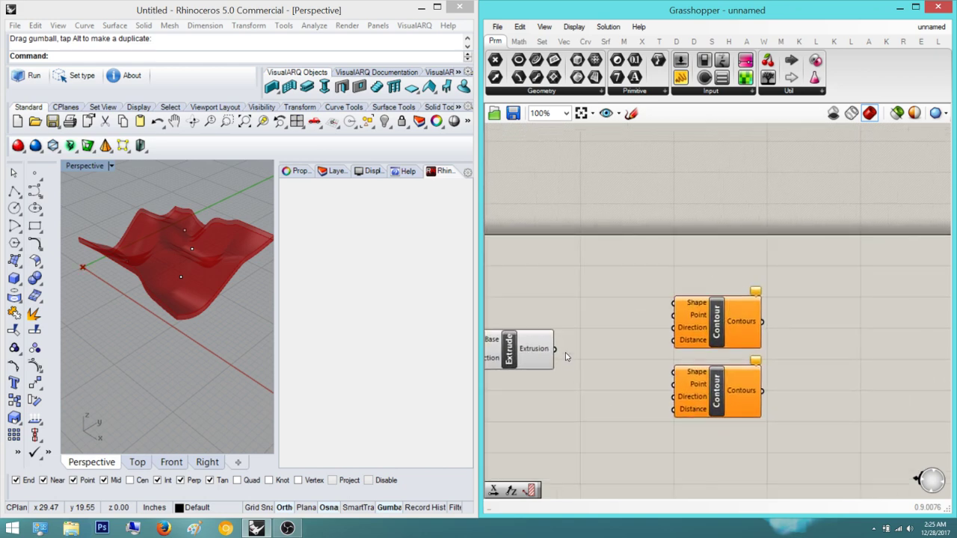
drag(555, 349, 583, 342)
- Widen the gap between Extrude and the pair of Contour components
drag(842, 409, 704, 311)
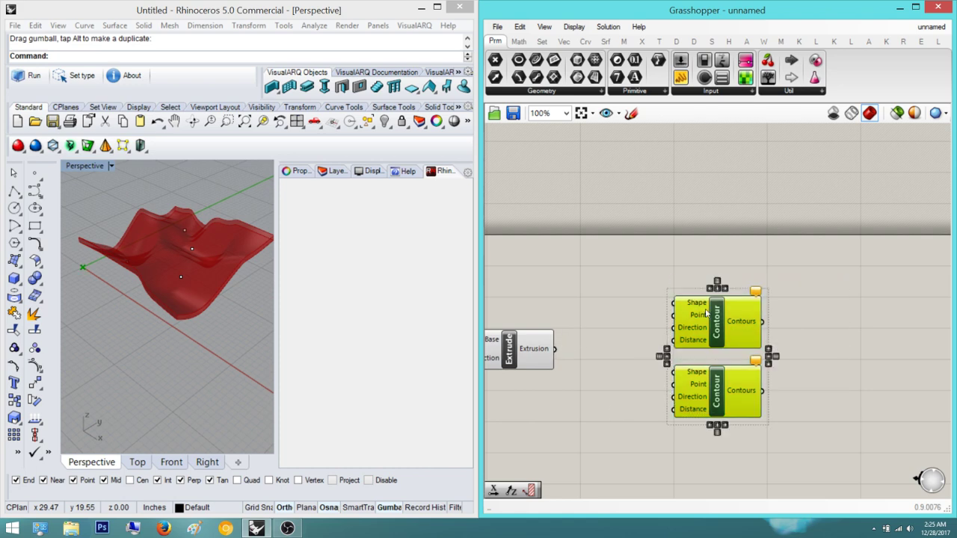
right_drag(721, 339, 624, 299)
drag(637, 285, 764, 287)
click(618, 314)
right_drag(616, 314, 686, 307)
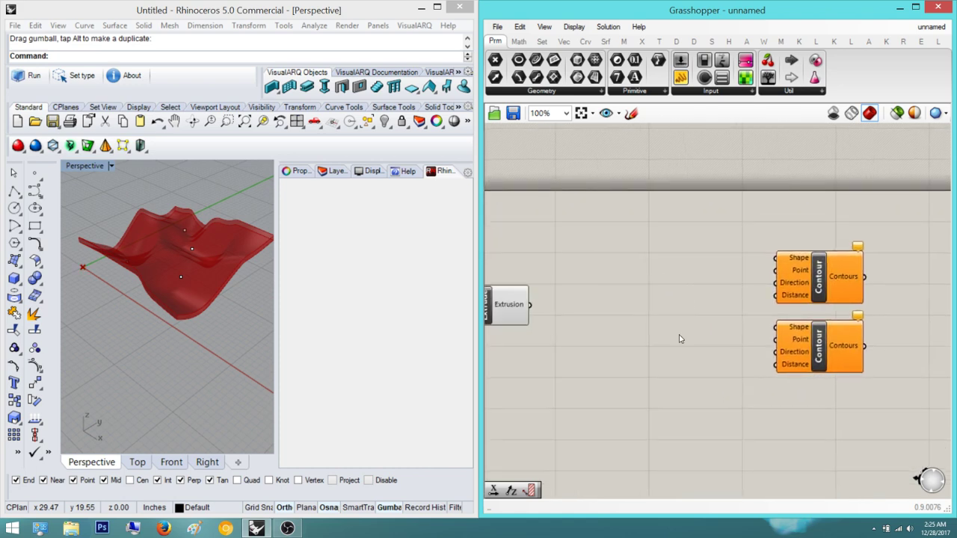
- Add a Unit X component and a Unit Y component between Extrude and the Contour pair
double_click(680, 339)
double_click(723, 363)
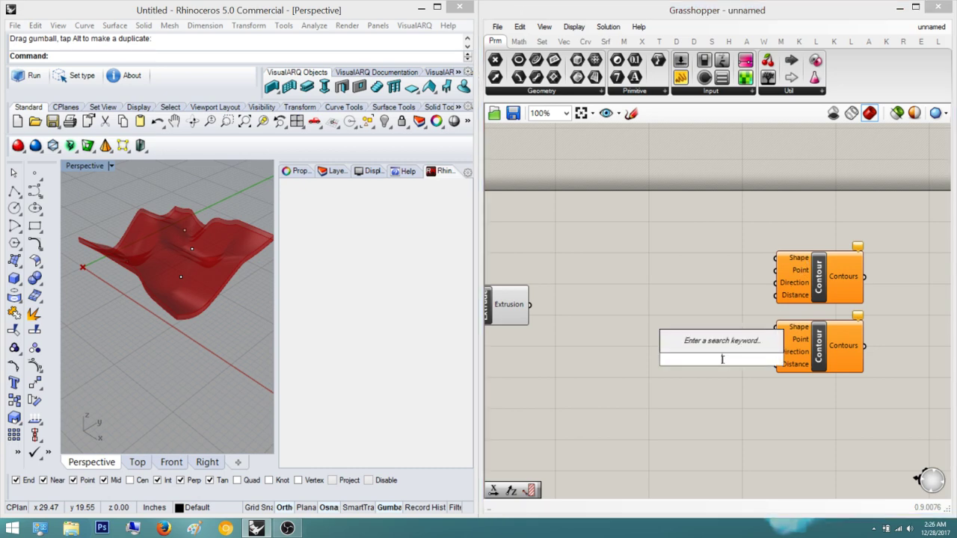
text(x)
key(Return)
double_click(704, 415)
text(y)
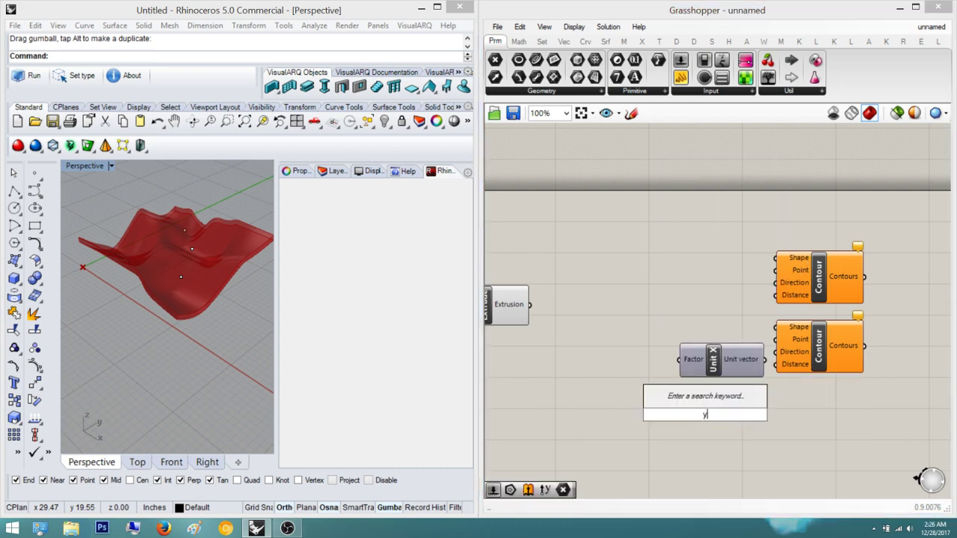
key(Return)
- Space the Contours apart, connect Unit X to the upper Direction and Unit Y to the lower Direction, and place Unit X beside the upper Contour
right_drag(784, 369, 748, 313)
drag(791, 312, 794, 373)
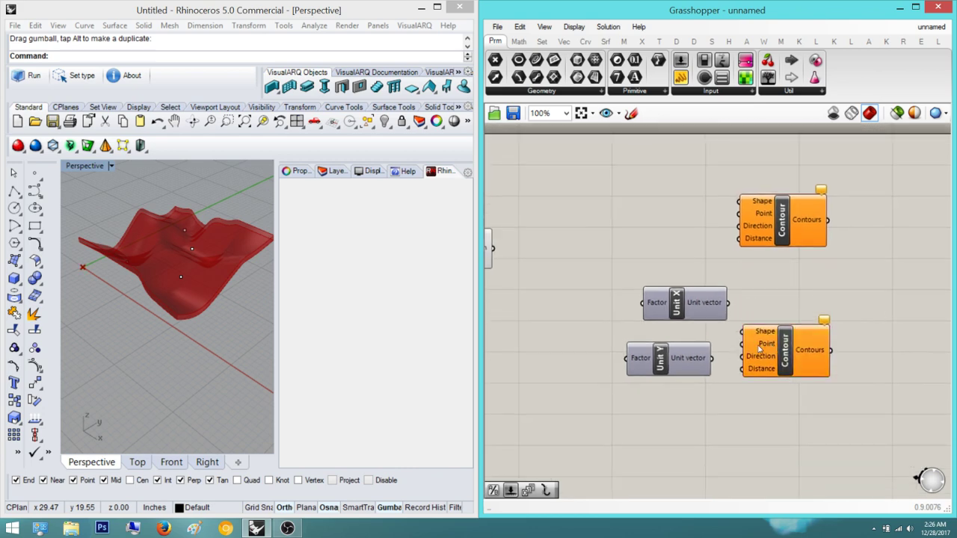
drag(711, 358, 742, 356)
drag(728, 303, 738, 228)
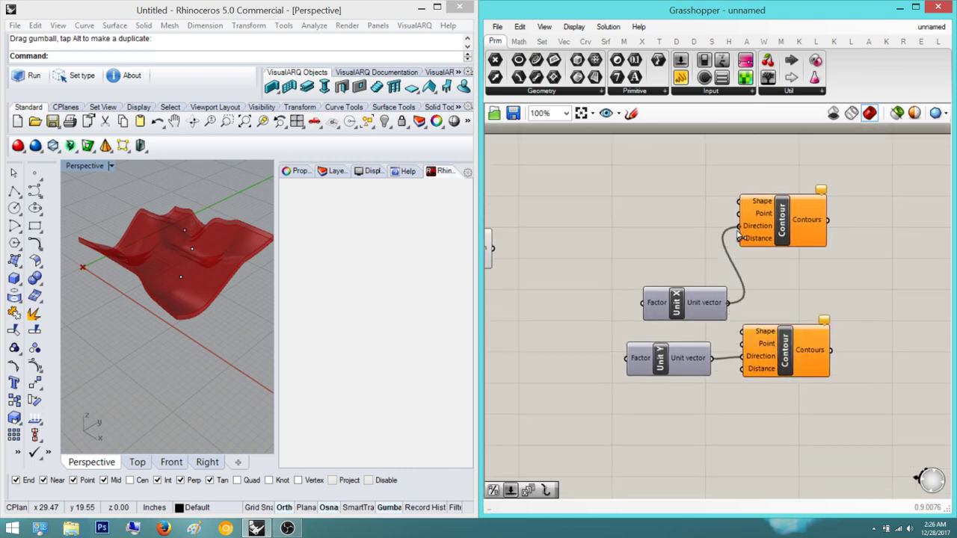
drag(688, 302, 673, 235)
- Connect Extrude's Extrusion output to the Shape inputs of both Contour components
right_drag(733, 204, 792, 207)
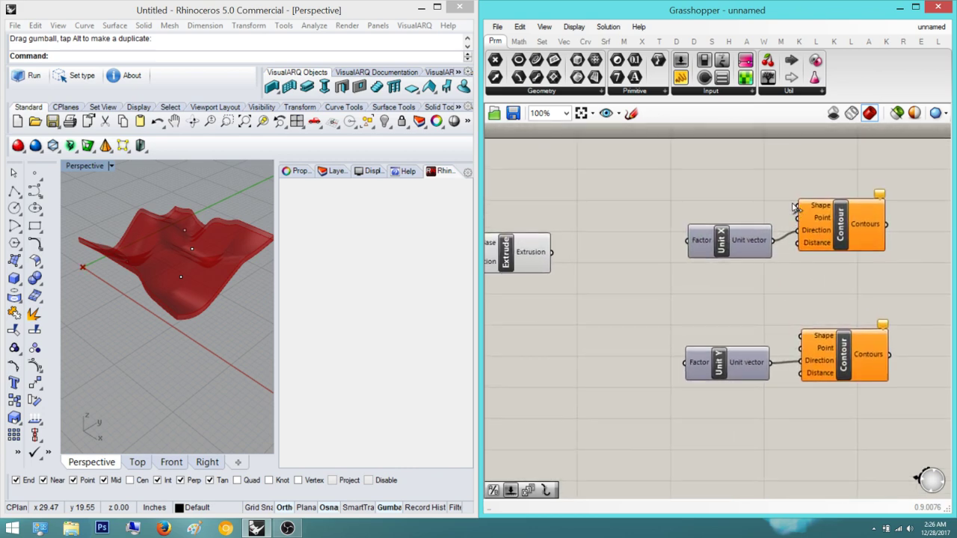
drag(797, 206, 552, 253)
drag(824, 336, 553, 253)
right_drag(765, 306, 715, 299)
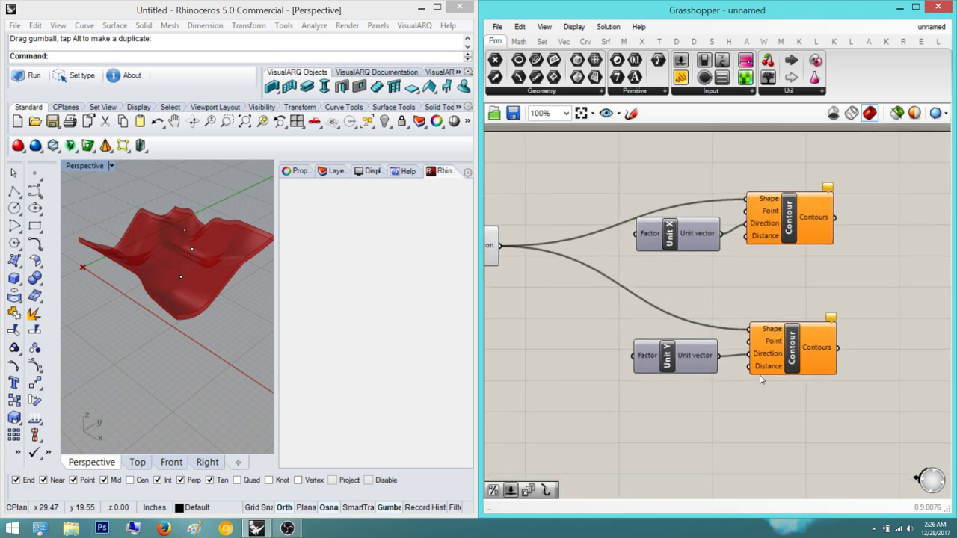
- Add a number slider with value 1 and connect it to the Distance inputs of both Contour components
scroll(770, 370, up, 1)
double_click(701, 424)
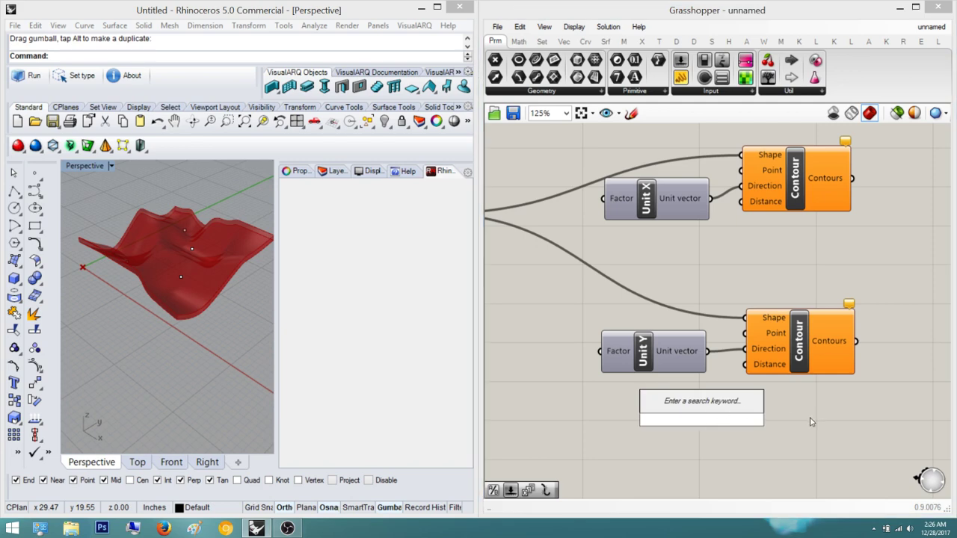
text(1)
key(Return)
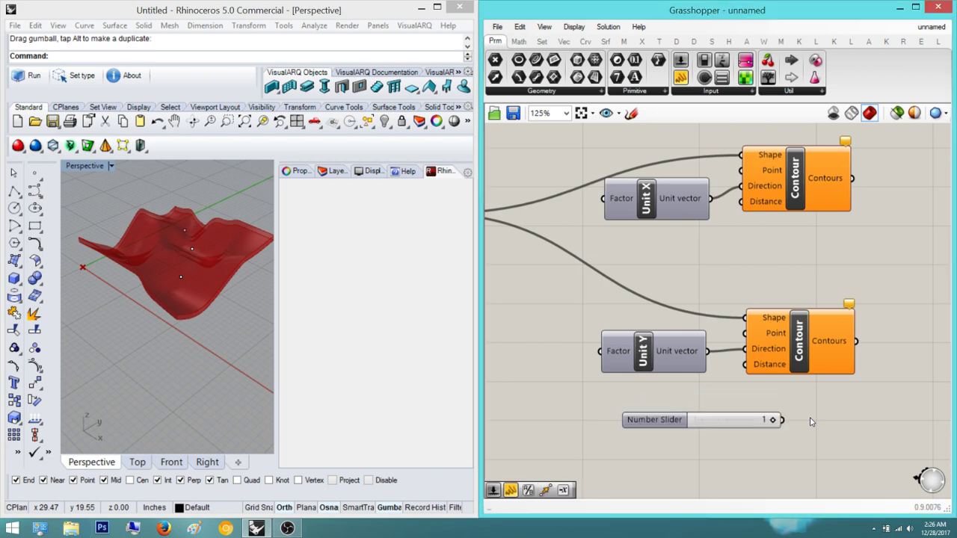
drag(747, 420, 768, 371)
scroll(609, 359, up, 1)
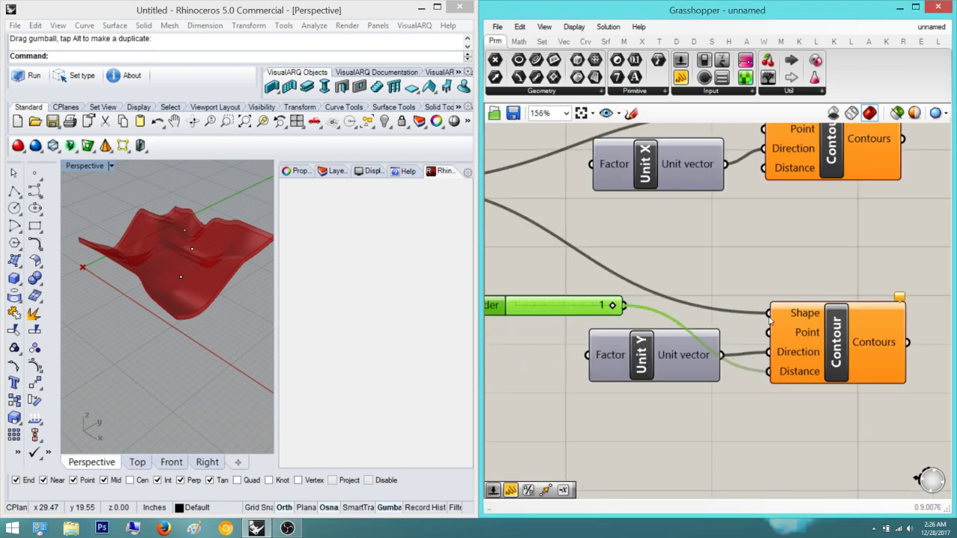
drag(763, 168, 624, 306)
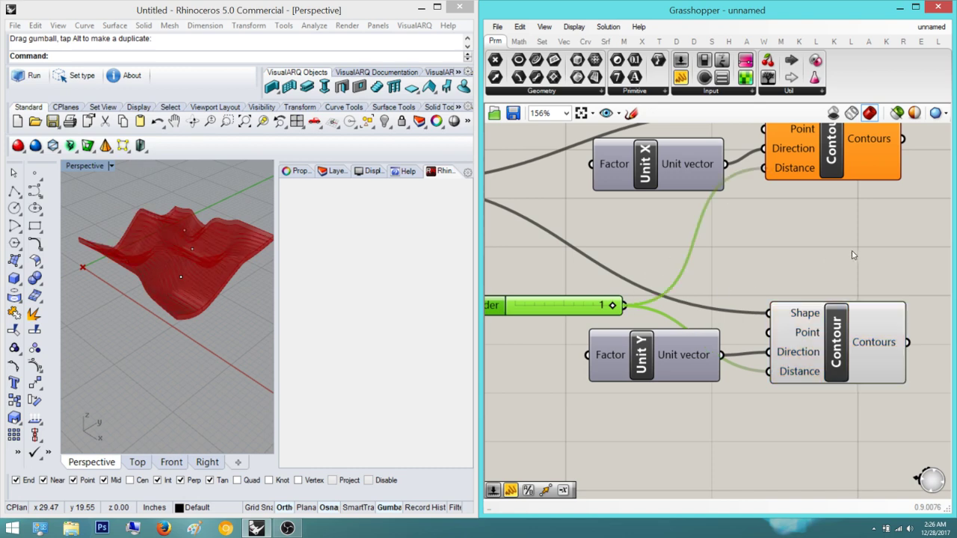
right_drag(865, 254, 774, 290)
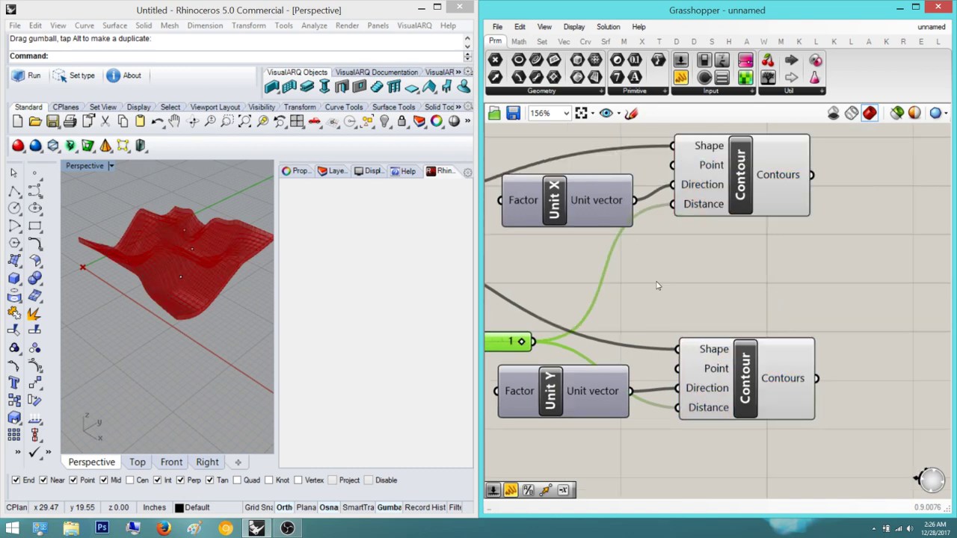
- Shift the number slider to sit clear between Unit X and Unit Y
right_drag(777, 287, 930, 289)
drag(611, 338, 589, 304)
click(807, 274)
right_drag(790, 281, 786, 294)
- Highlight the X and Y Contour components and examine their contour curves on the surface from several angles
click(161, 256)
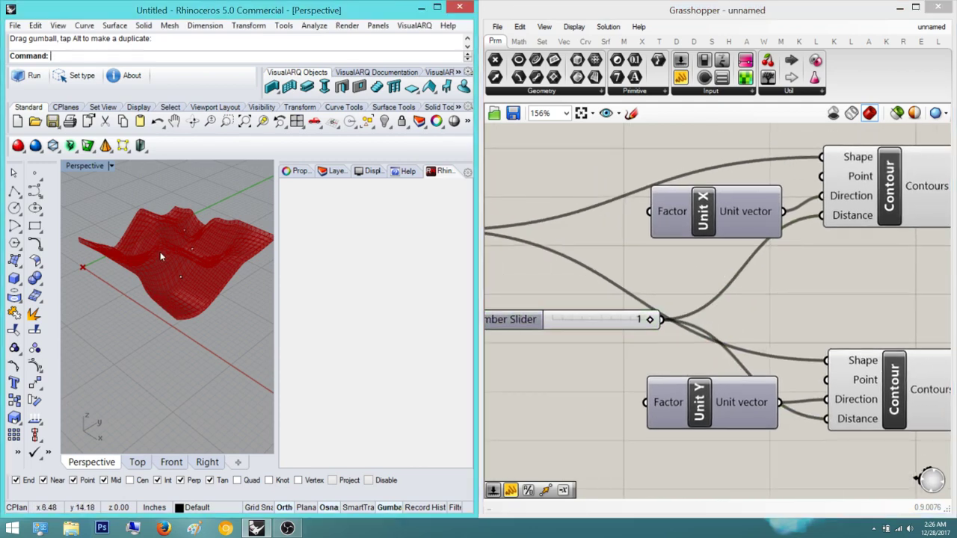
right_drag(161, 256, 142, 270)
click(867, 187)
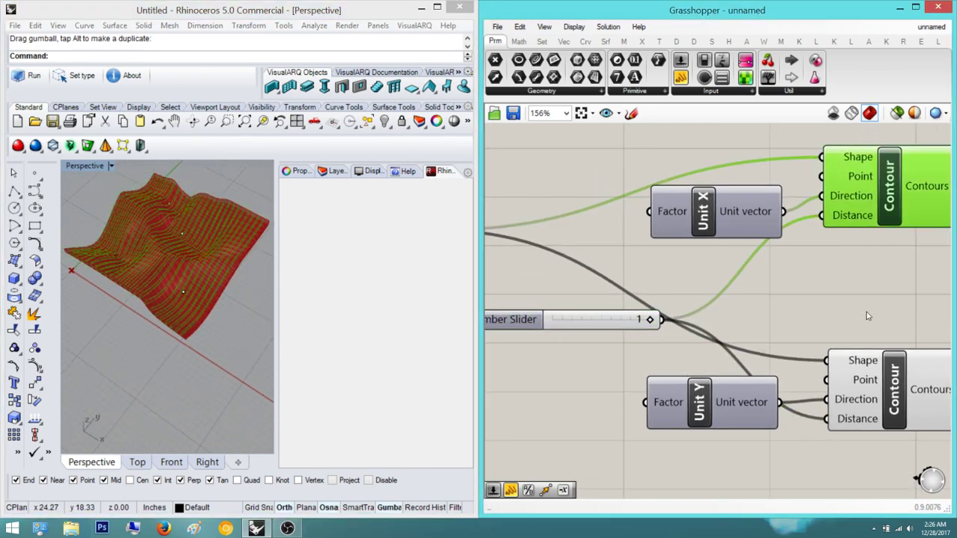
shift+click(865, 379)
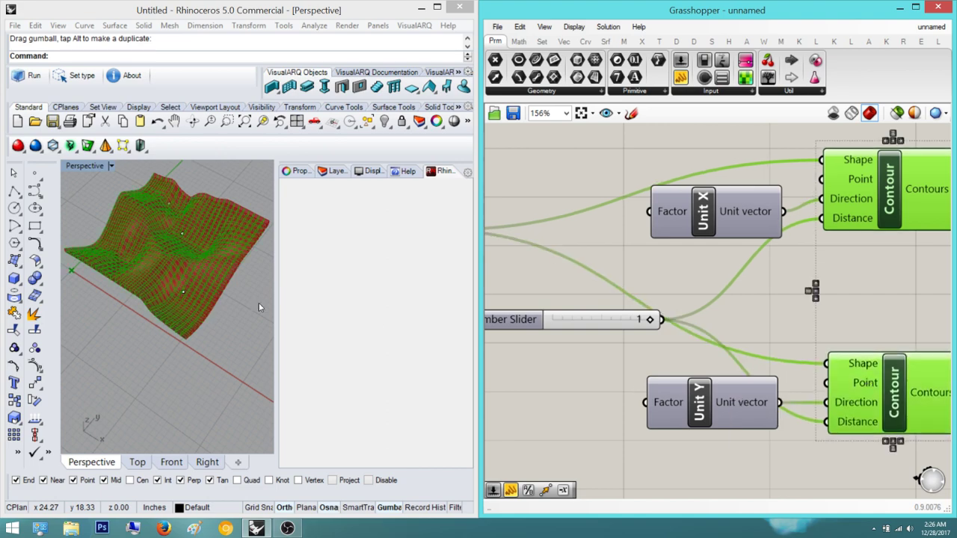
right_drag(226, 285, 227, 269)
scroll(172, 311, up, 6)
mouse_move(172, 311)
right_down()
mouse_move(156, 281)
mouse_move(104, 271)
mouse_move(163, 314)
mouse_move(230, 301)
mouse_move(158, 331)
mouse_move(175, 225)
mouse_move(130, 324)
mouse_move(211, 344)
right_up()
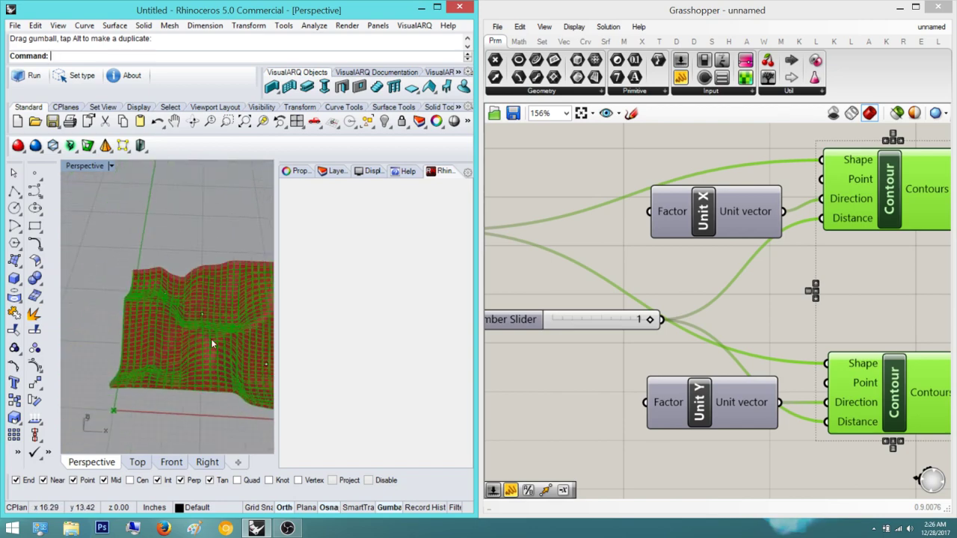
scroll(211, 344, up, 3)
- Compare each Contour's curves, highlight both components together, and inspect the crossing contour grid up close
click(912, 291)
right_drag(917, 291, 753, 287)
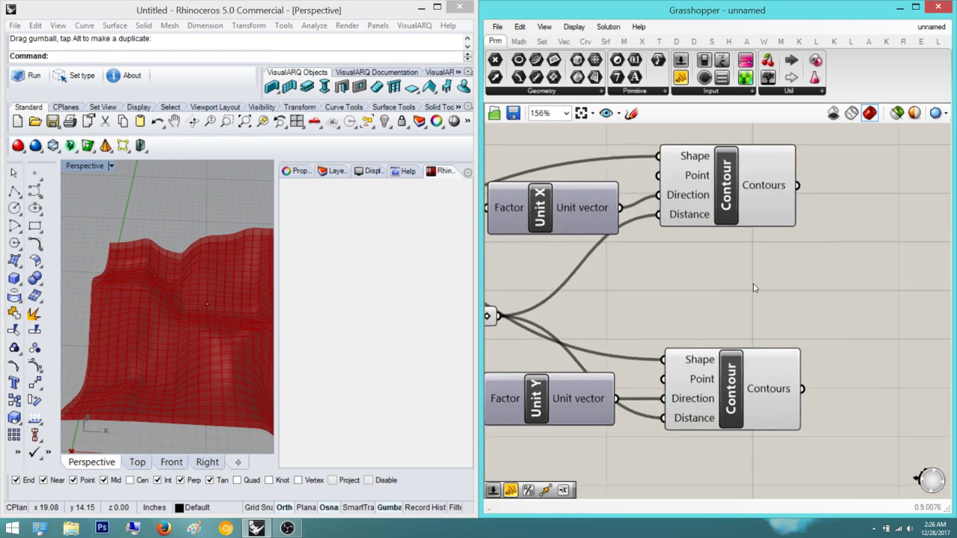
click(764, 188)
click(736, 362)
drag(860, 434, 724, 187)
right_drag(247, 314, 135, 326)
right_drag(194, 323, 108, 335)
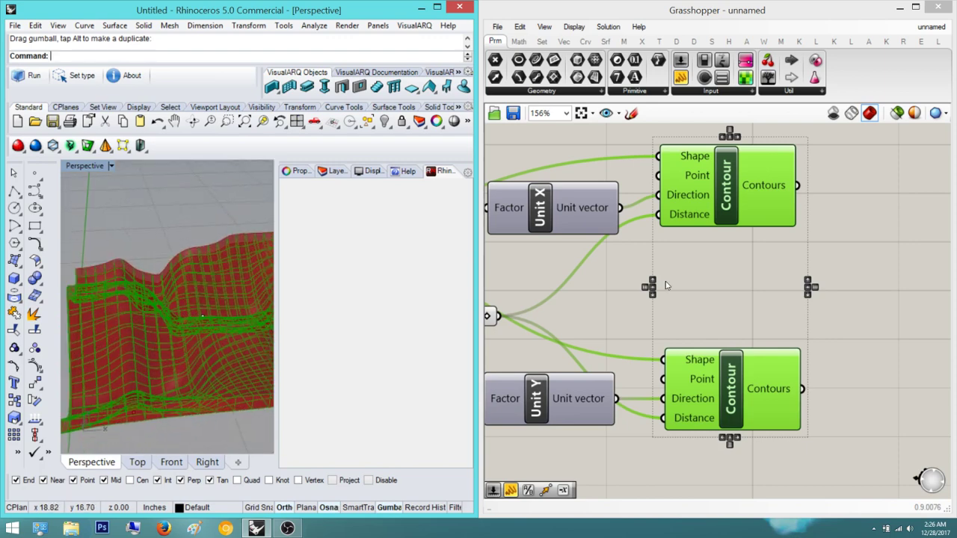
- Add an Extrude component beside the two Contour components
click(889, 302)
right_drag(737, 275, 600, 264)
click(632, 189)
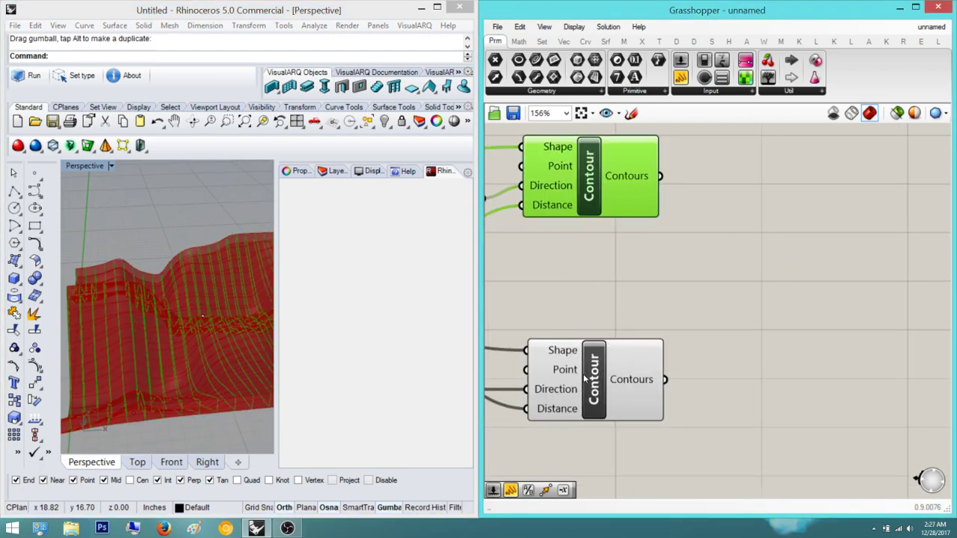
click(671, 332)
right_drag(671, 334, 595, 357)
double_click(681, 325)
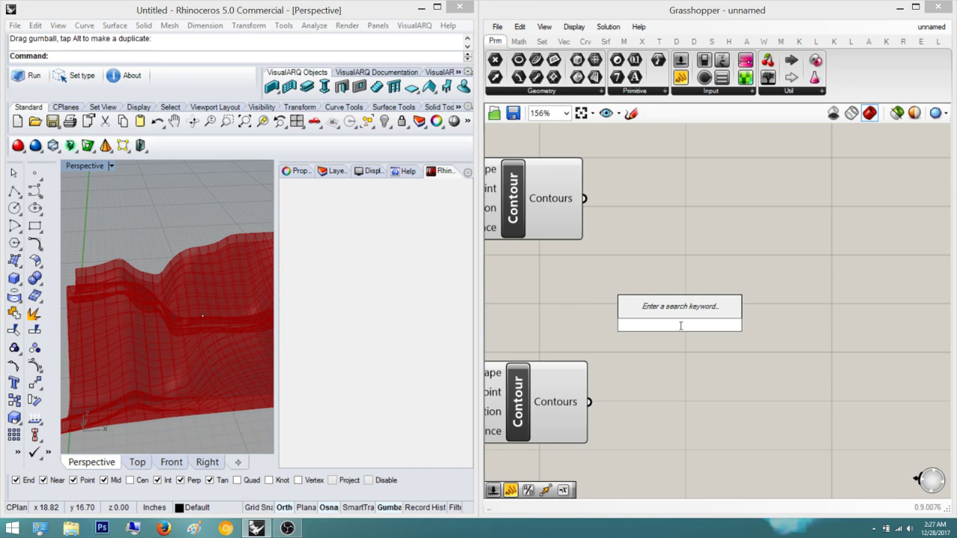
text(co)
key(BackSpace)
key(BackSpace)
text(extrude)
key(Return)
- Highlight the X-direction Contour and inspect its curves up close on the surface
right_drag(680, 322, 738, 286)
click(586, 183)
right_drag(222, 348, 150, 363)
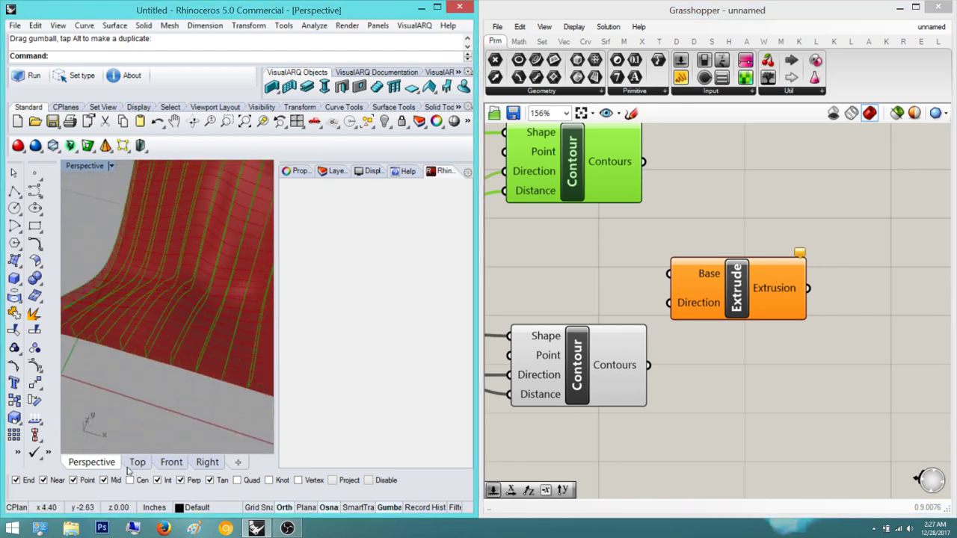
right_drag(663, 349, 633, 413)
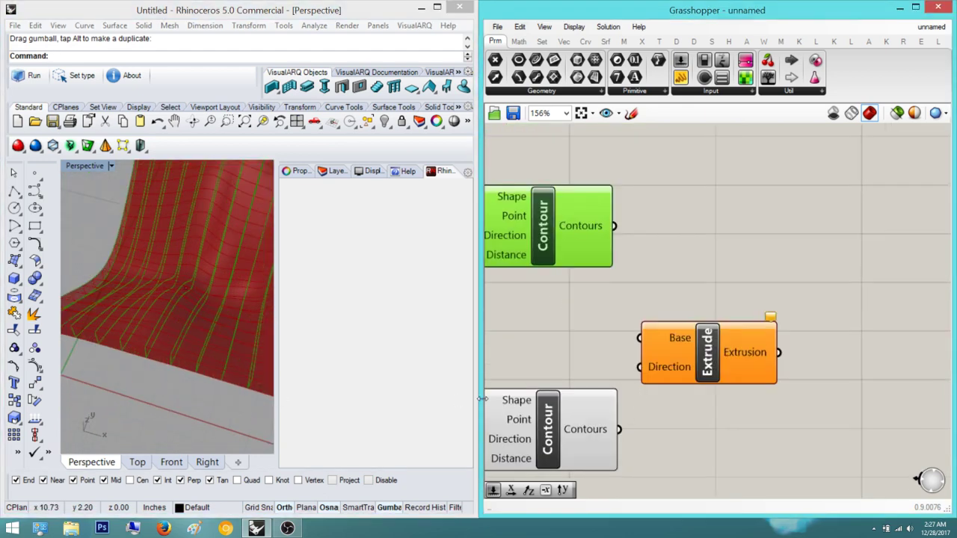
- Add a scribble note reading "Thickness of Contour: 1/8"" near the X-direction Contour
double_click(762, 204)
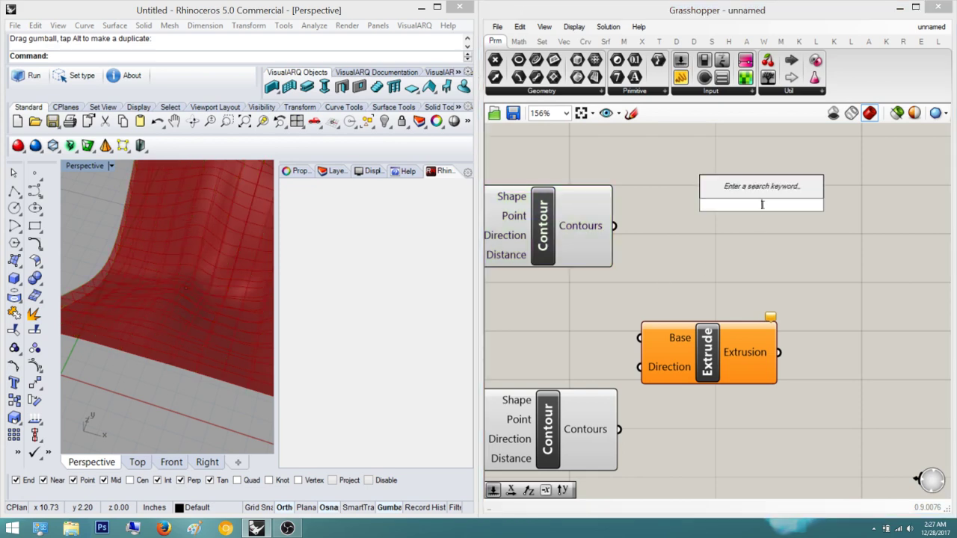
text(scri)
key(Return)
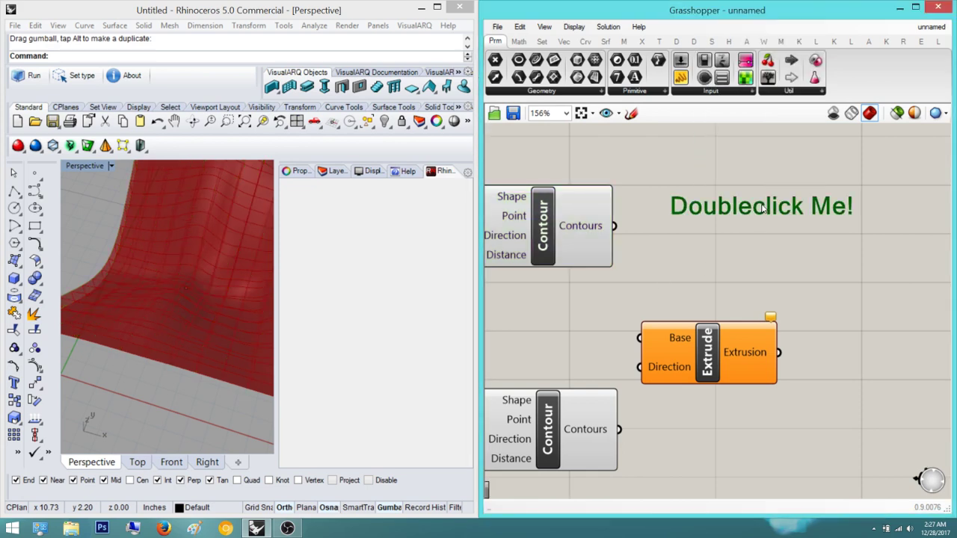
double_click(762, 204)
drag(797, 157, 628, 153)
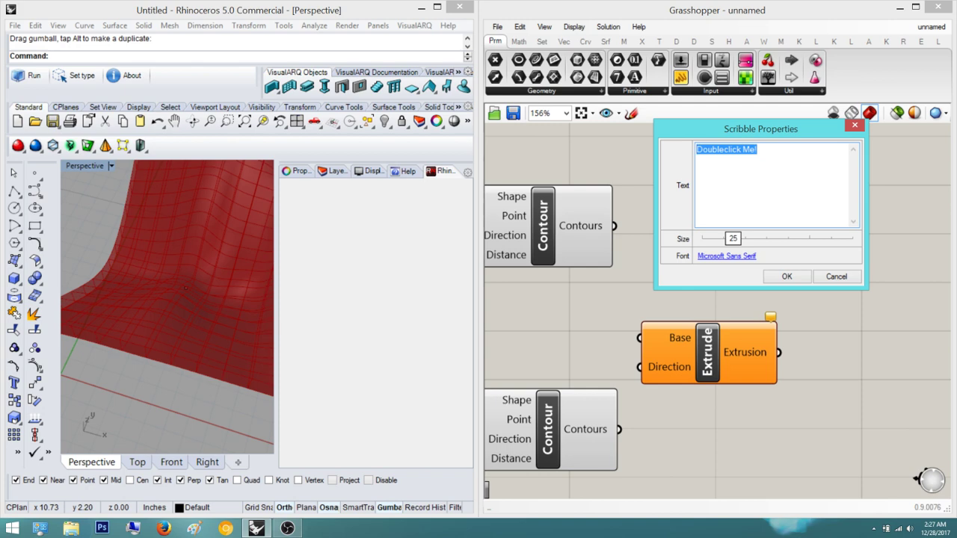
text(Co)
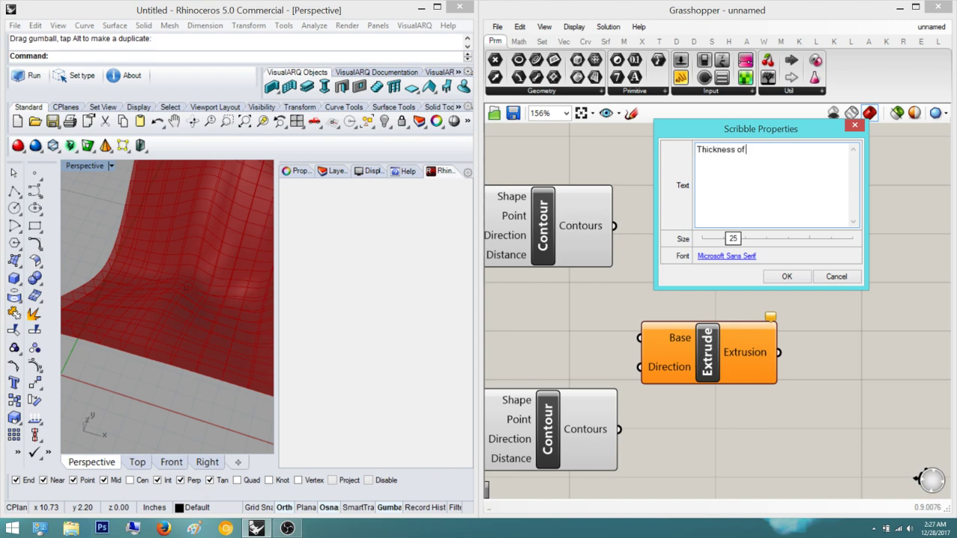
text(Cont)
click(786, 275)
- Move the thickness note above the X-direction Contour and shift the Extrude component farther from both Contours
scroll(748, 284, down, 3)
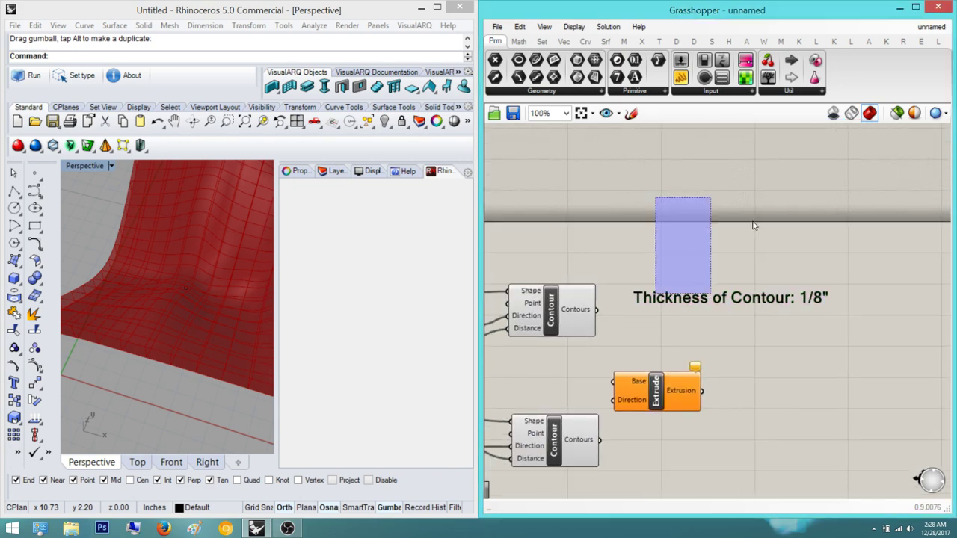
mouse_move(753, 222)
mouse_down()
mouse_move(715, 284)
mouse_move(559, 234)
mouse_move(557, 247)
mouse_up()
click(732, 298)
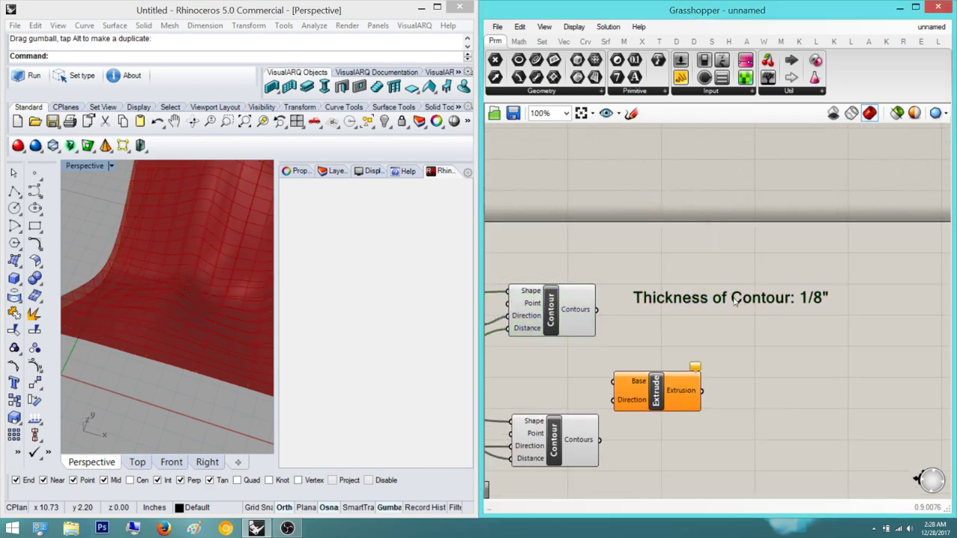
mouse_move(734, 302)
mouse_down()
mouse_move(611, 245)
mouse_move(606, 216)
mouse_move(647, 171)
mouse_up()
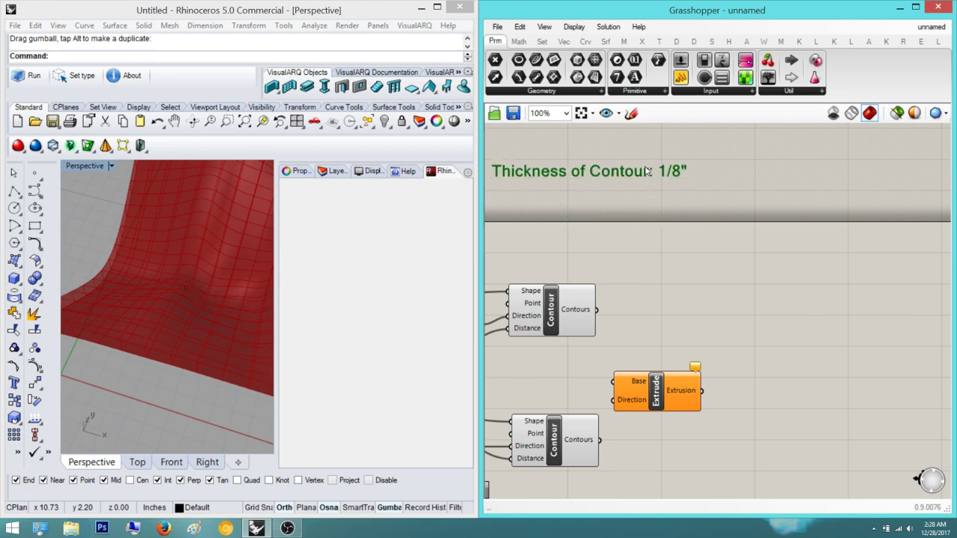
click(667, 269)
drag(674, 387, 816, 307)
click(764, 224)
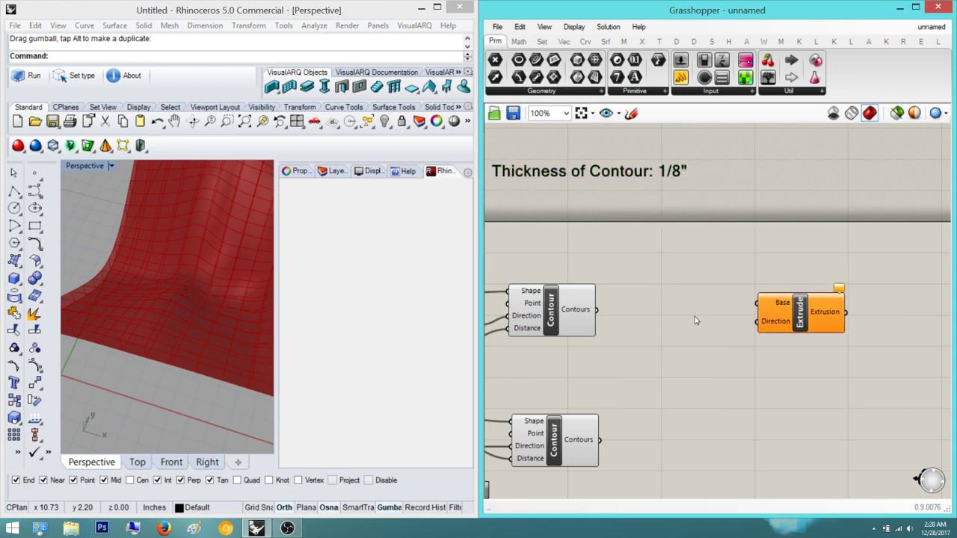
- Nudge the Extrude component slightly and connect the X-direction Contour's Contours output to its Base input
double_click(696, 319)
right_drag(804, 336, 728, 331)
drag(729, 323, 747, 322)
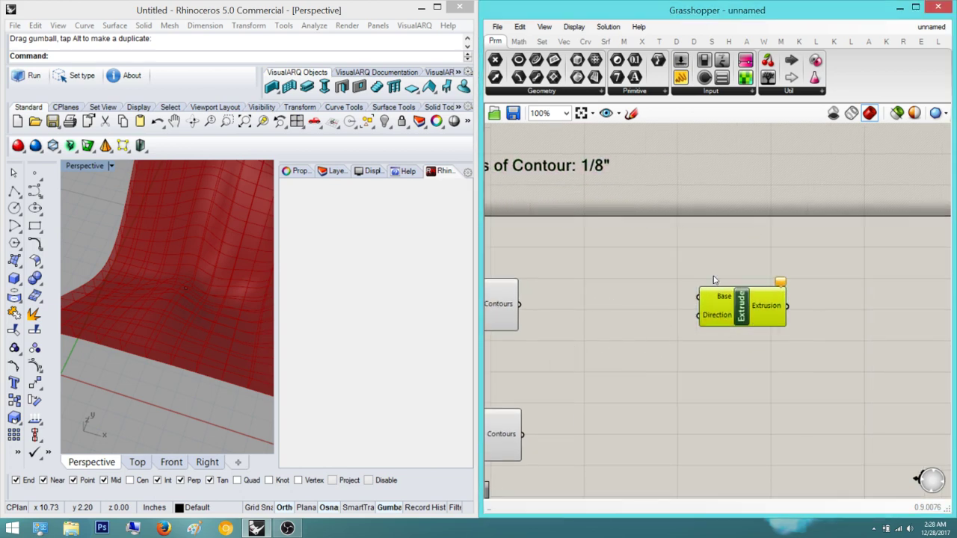
right_drag(726, 282, 797, 300)
right_drag(763, 247, 715, 238)
click(786, 256)
double_click(785, 256)
scroll(748, 299, up, 1)
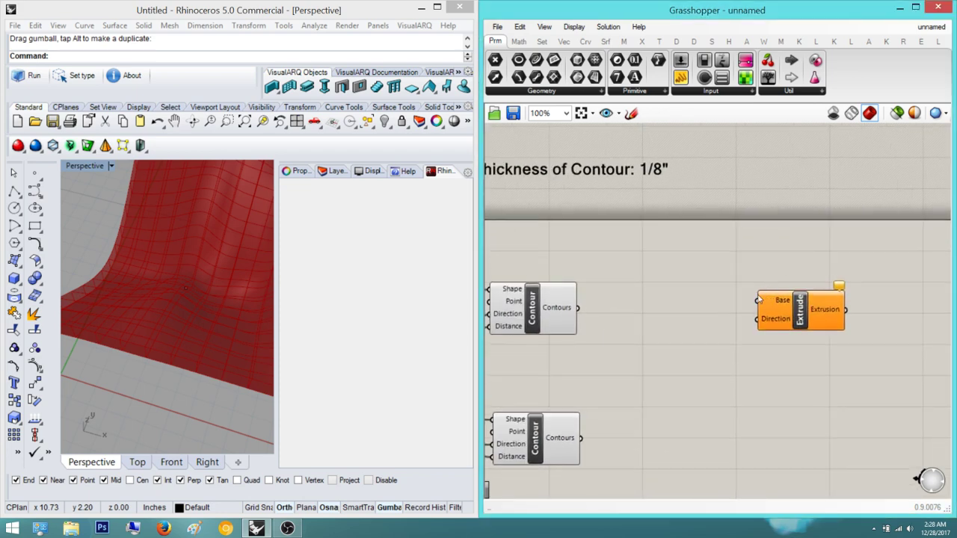
drag(750, 303, 542, 317)
- Add a Unit X component below the contour wire and connect its Unit vector output to the Extrude's Direction
right_drag(711, 320, 784, 311)
double_click(745, 346)
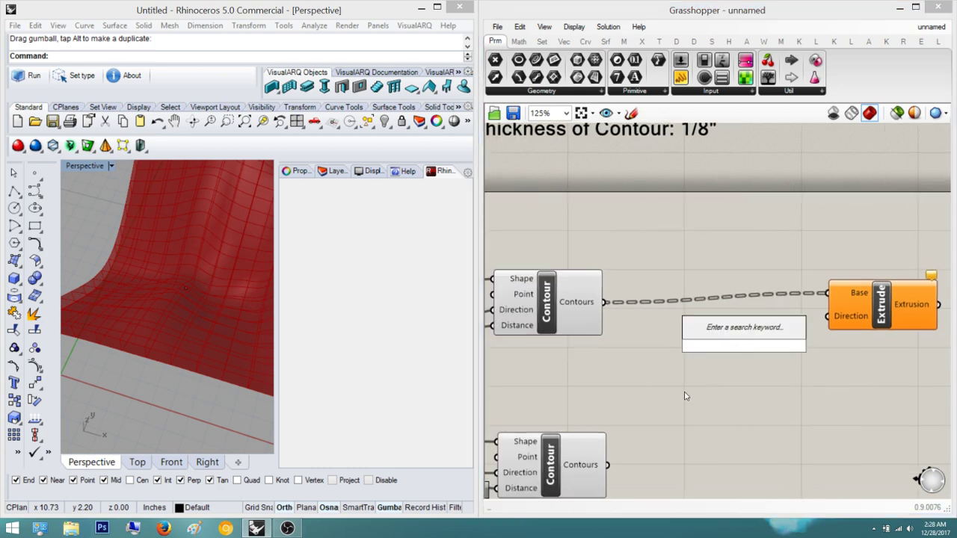
right_drag(632, 396, 781, 344)
scroll(683, 356, down, 1)
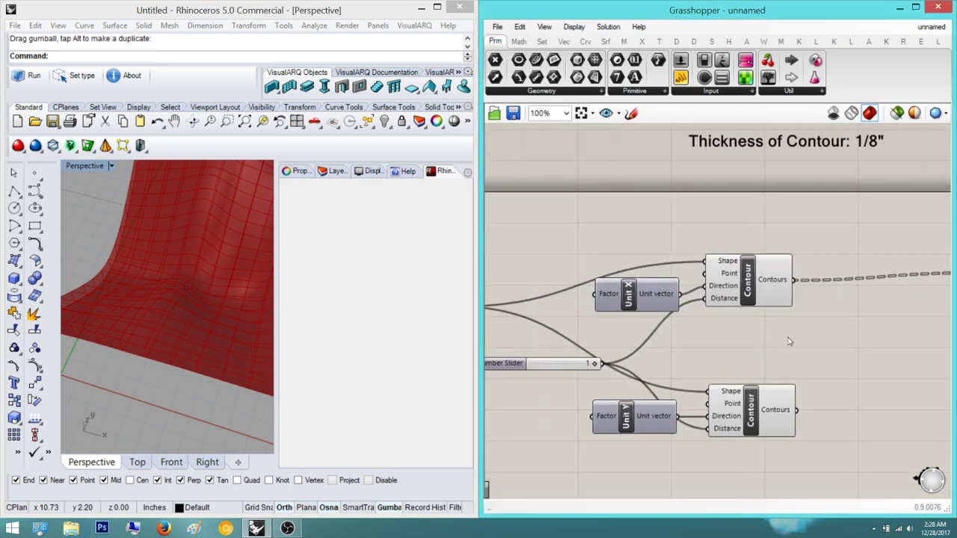
right_drag(935, 331, 774, 353)
double_click(831, 342)
text(x)
key(Return)
scroll(779, 349, up, 2)
drag(780, 354, 776, 307)
scroll(777, 307, down, 3)
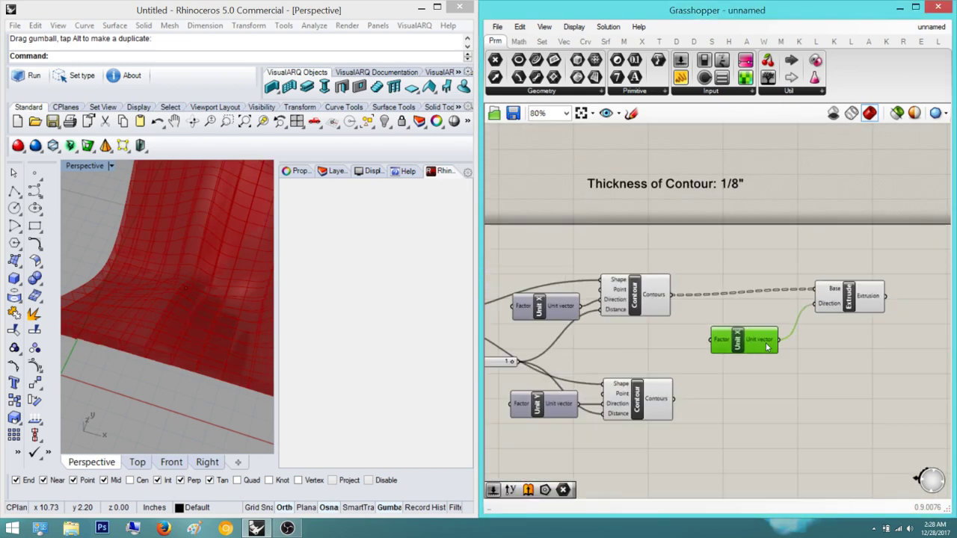
- Shift the new Unit X and the Extrude together, farther from the Contour components
click(825, 369)
drag(825, 367, 675, 268)
right_drag(792, 305, 699, 331)
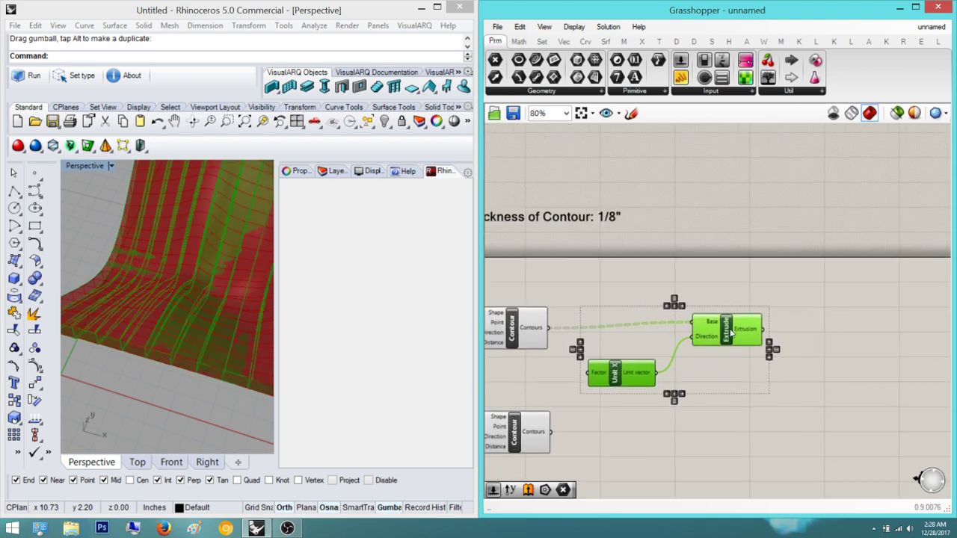
drag(728, 331, 854, 314)
- Add a number slider with value 0.125 and connect it to the new Unit X's Factor input
click(766, 433)
double_click(764, 433)
text(0.125)
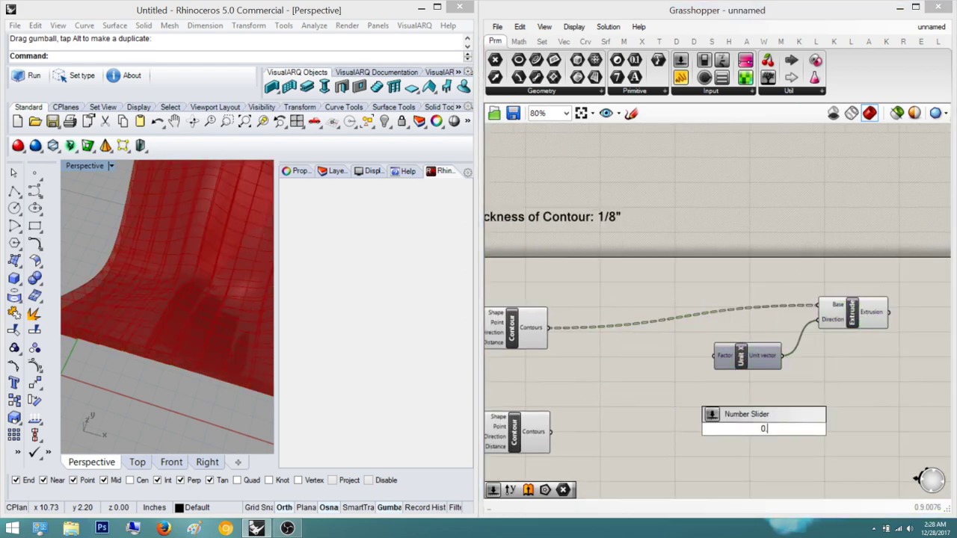
key(Return)
drag(764, 430, 727, 356)
scroll(701, 355, up, 3)
click(829, 378)
right_drag(884, 390, 791, 407)
scroll(790, 407, down, 3)
scroll(866, 367, up, 2)
- Highlight the Extrude component and examine the thickness of its extruded strips up close at the surface's edge
click(858, 342)
click(180, 367)
scroll(156, 322, up, 8)
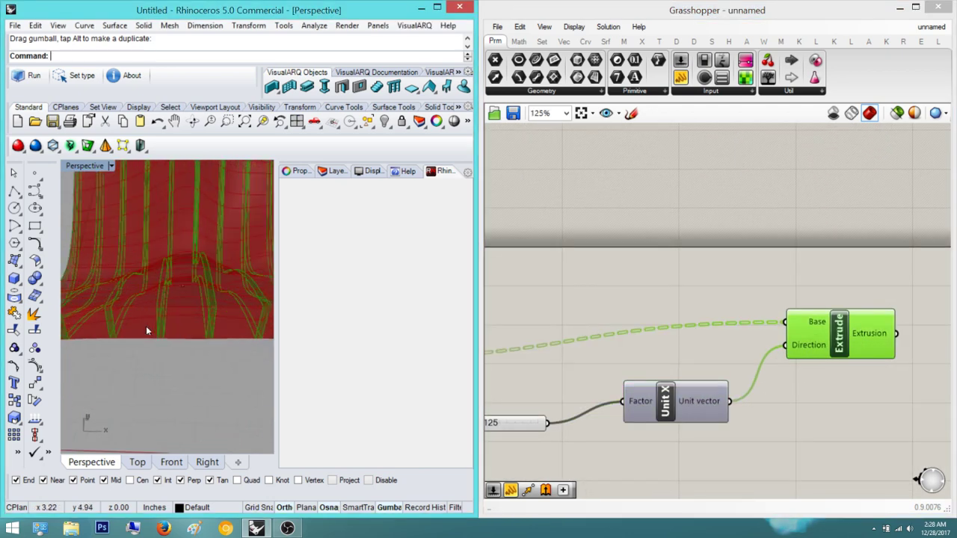
mouse_move(171, 309)
right_down()
mouse_move(220, 351)
mouse_move(200, 360)
mouse_move(203, 351)
mouse_move(172, 348)
mouse_move(211, 355)
mouse_move(113, 363)
mouse_move(227, 358)
mouse_move(124, 350)
mouse_move(139, 342)
right_up()
scroll(186, 355, down, 4)
scroll(137, 336, up, 3)
scroll(138, 335, down, 5)
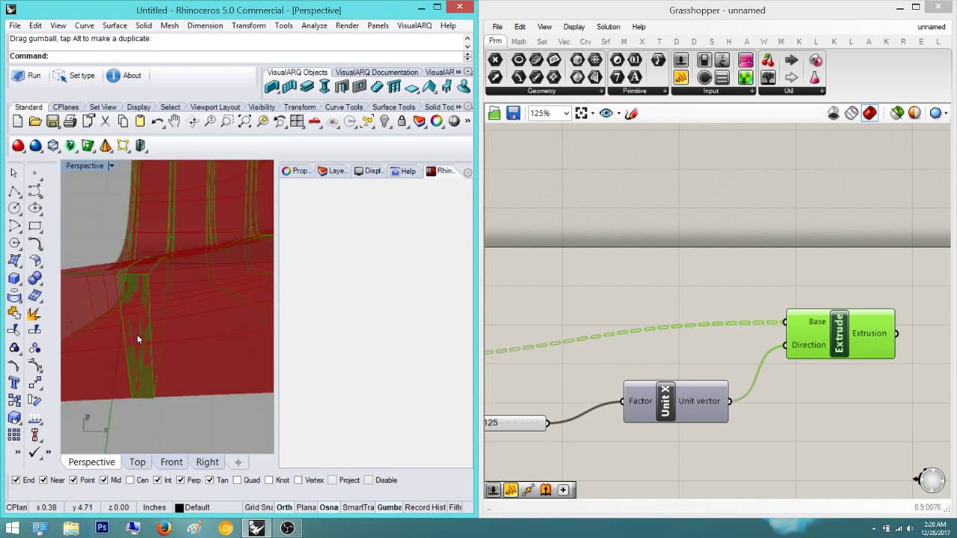
scroll(147, 337, up, 5)
scroll(114, 350, down, 3)
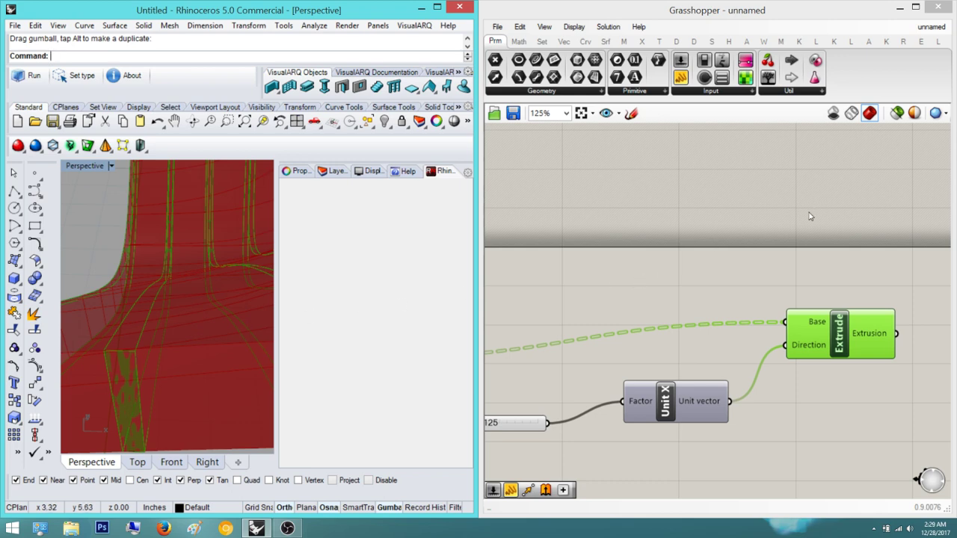
- Review the Extrude's wiring and inspect the extruded X contours from below and above
right_drag(720, 248, 746, 248)
scroll(745, 250, down, 4)
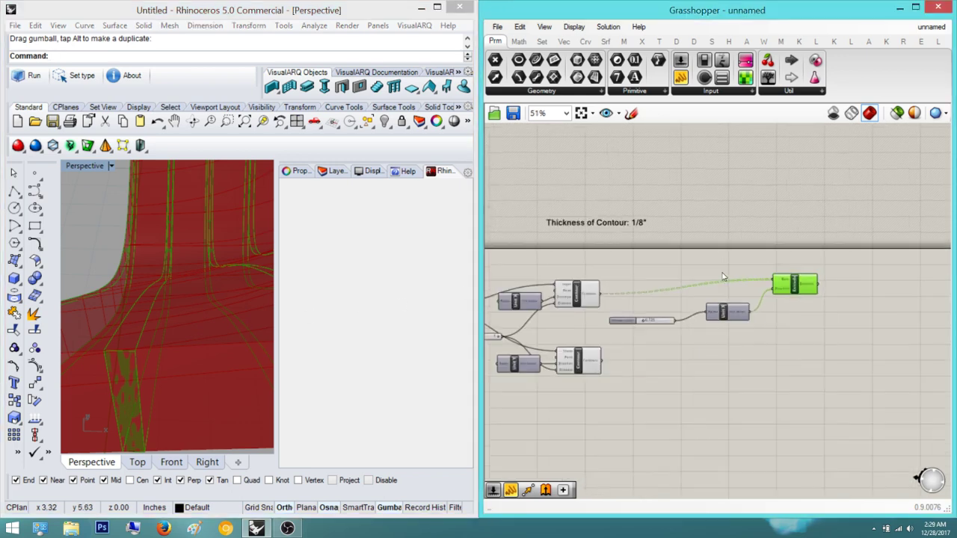
right_drag(737, 285, 716, 300)
scroll(716, 300, up, 3)
scroll(133, 331, down, 5)
mouse_move(132, 331)
right_down()
mouse_move(207, 279)
mouse_move(130, 273)
mouse_move(213, 314)
mouse_move(109, 289)
mouse_move(179, 283)
mouse_move(185, 266)
mouse_move(149, 259)
mouse_move(157, 241)
mouse_move(172, 241)
mouse_move(190, 259)
mouse_move(178, 240)
right_up()
scroll(207, 280, down, 2)
scroll(176, 238, up, 8)
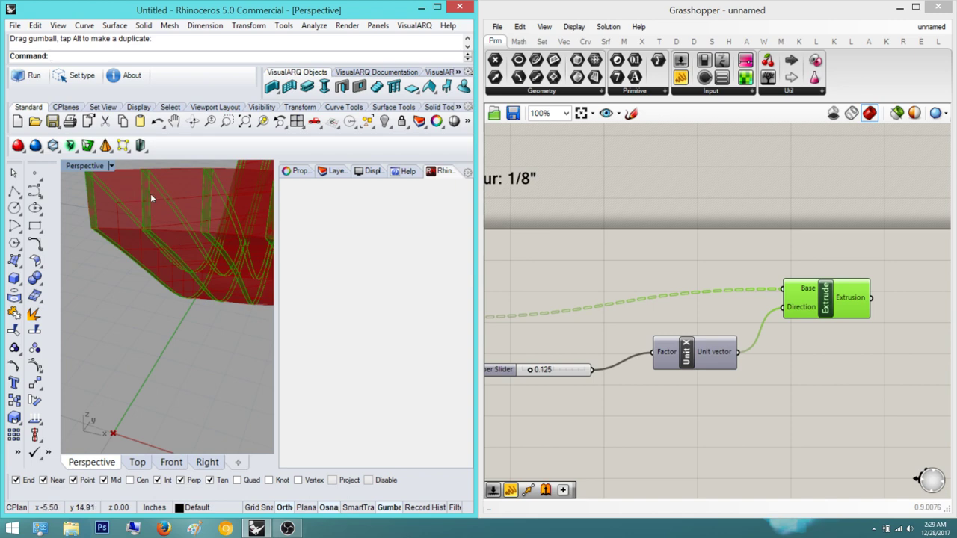
click(713, 232)
right_drag(680, 285, 630, 294)
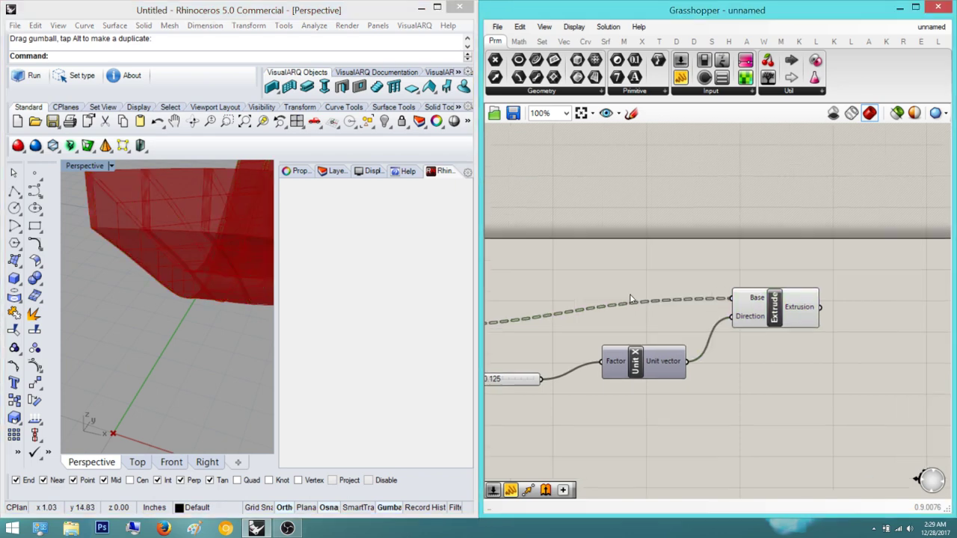
mouse_move(220, 260)
right_down()
mouse_move(171, 237)
mouse_move(181, 282)
mouse_move(202, 292)
right_up()
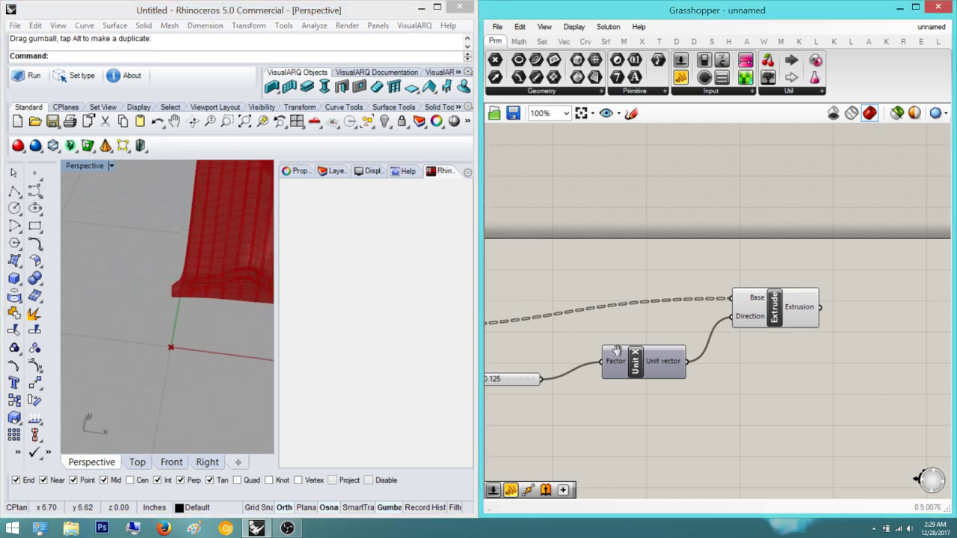
- Move Unit X and Extrude away from the 0.125 slider to make room between them
scroll(688, 337, up, 2)
drag(894, 374, 692, 231)
right_drag(814, 310, 733, 326)
drag(769, 305, 906, 269)
right_drag(616, 414, 683, 399)
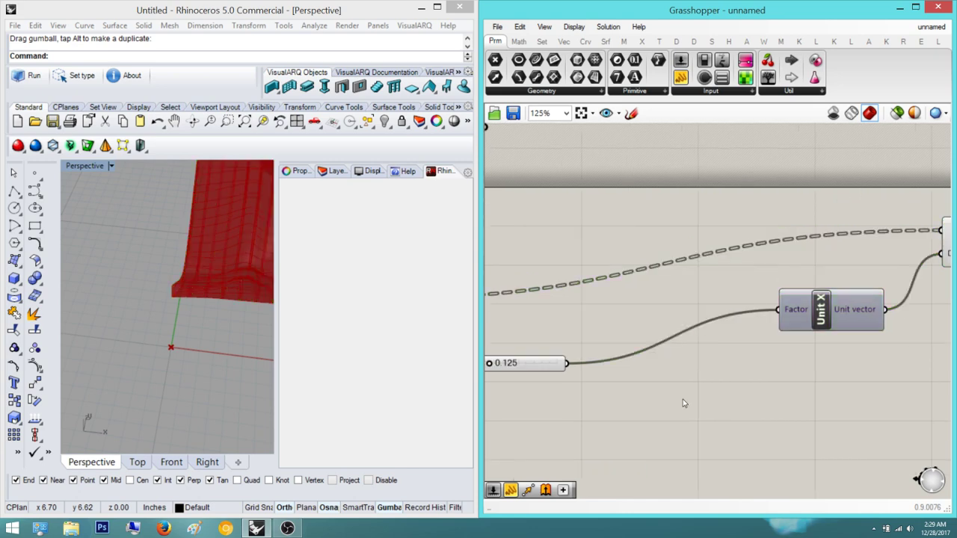
- Add a Division component between the 0.125 slider and the Unit X that feeds the Extrude
double_click(684, 399)
text(divi)
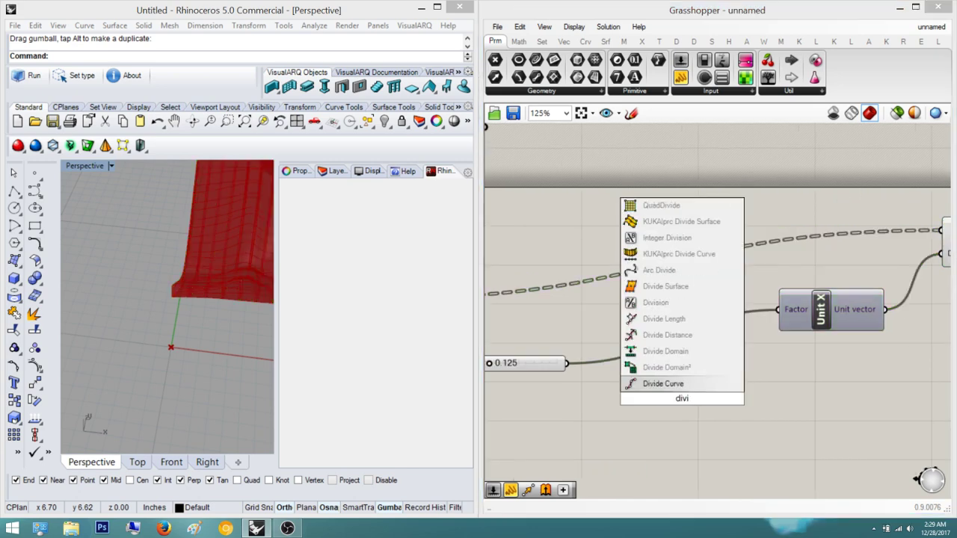
text(s)
key(Return)
right_drag(680, 399, 751, 378)
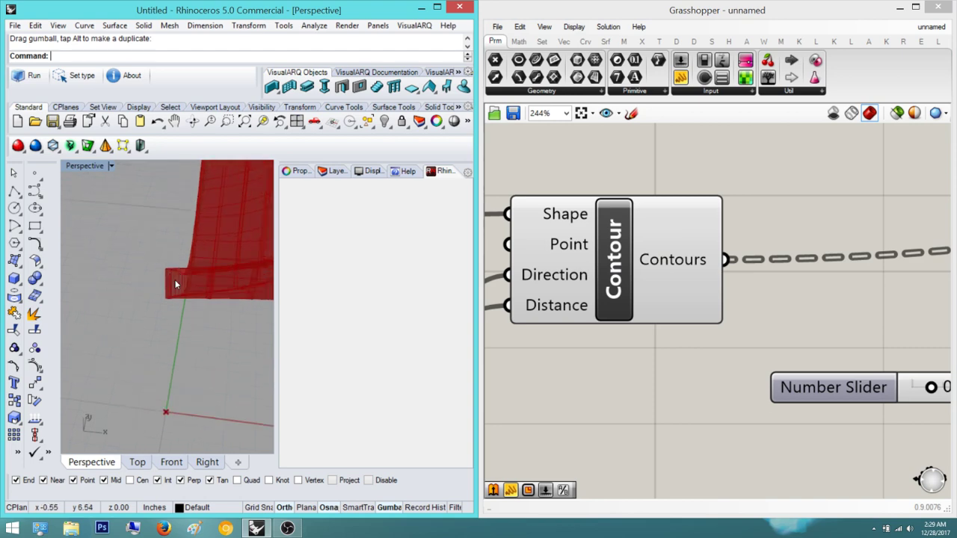
- Examine the extruded strip at the surface's corner near the origin and check the 0.125 slider and Division component
scroll(167, 275, up, 3)
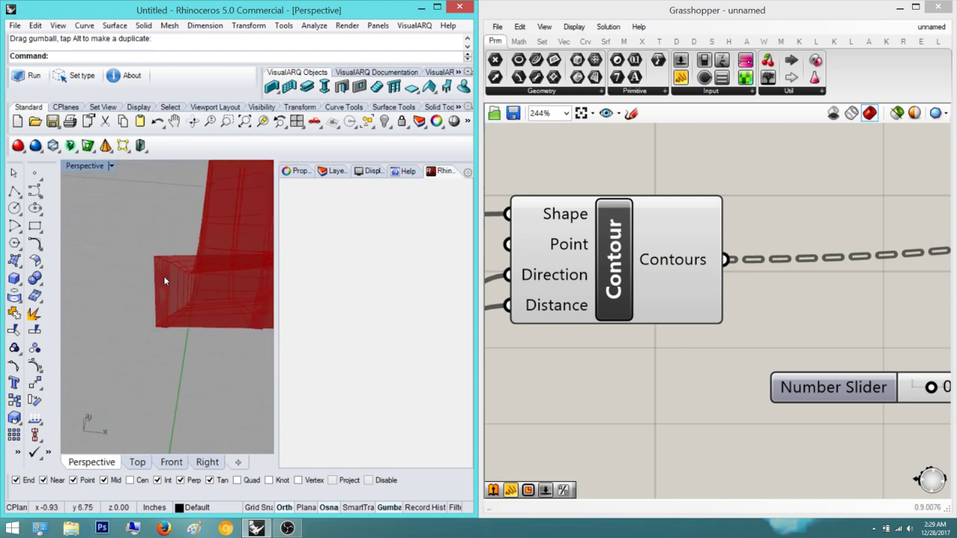
scroll(949, 362, down, 3)
right_drag(765, 346, 671, 348)
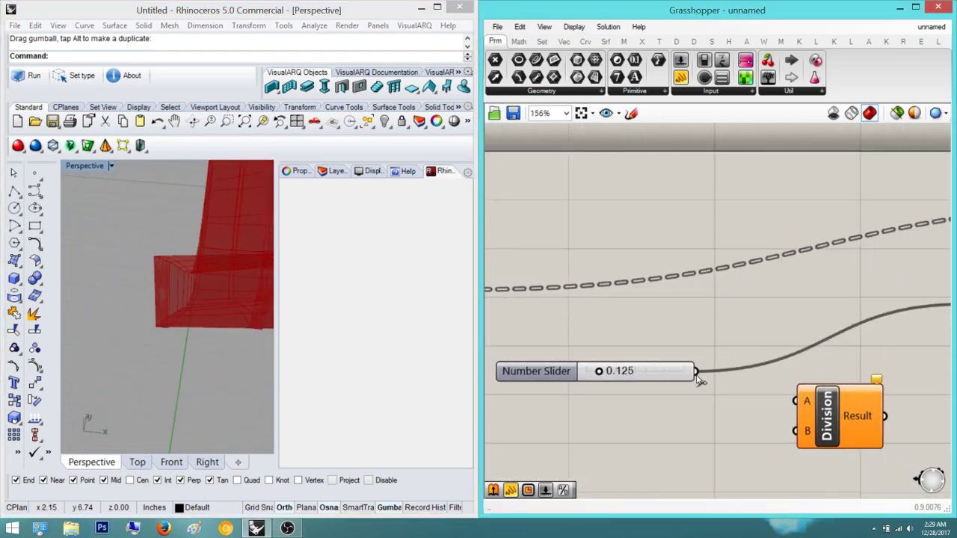
right_drag(701, 409, 678, 400)
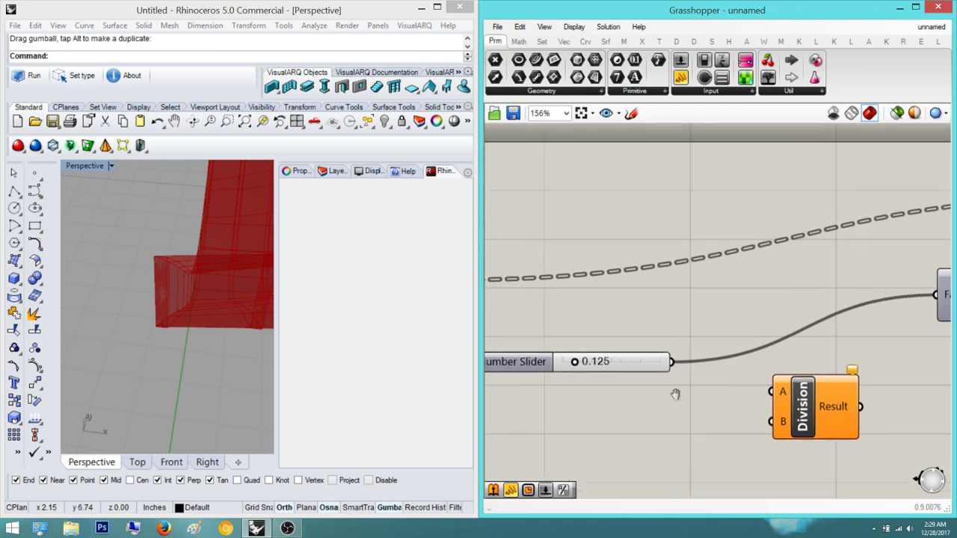
right_drag(153, 288, 170, 317)
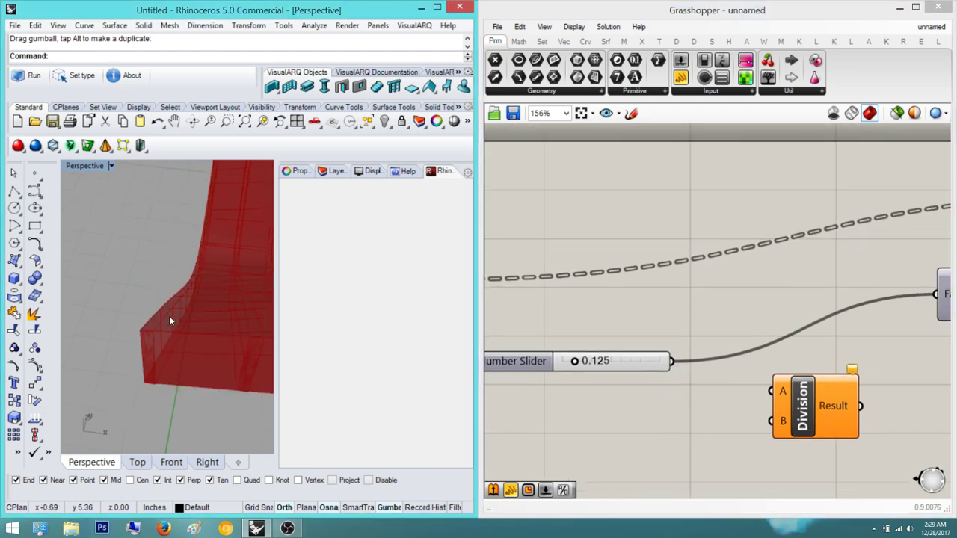
scroll(146, 330, up, 3)
scroll(148, 329, down, 4)
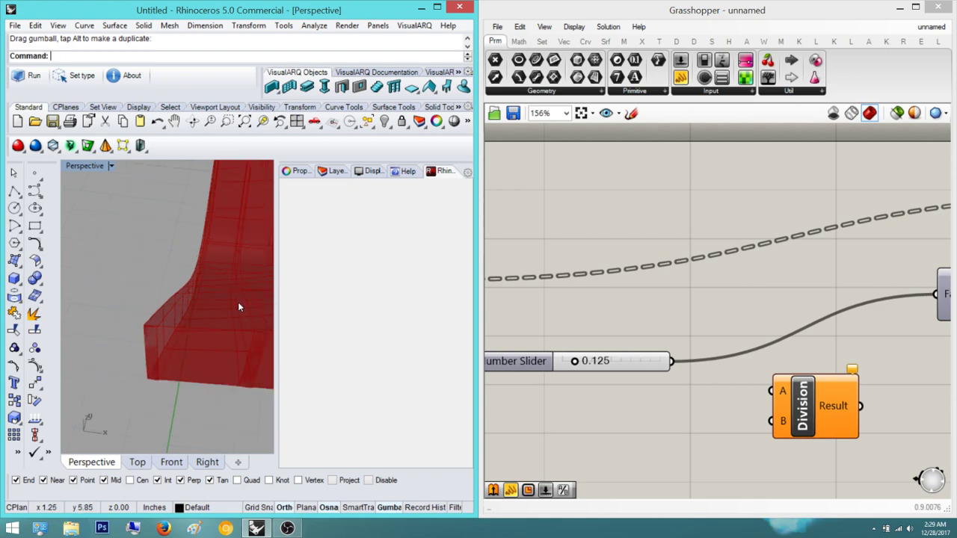
right_drag(680, 376, 618, 385)
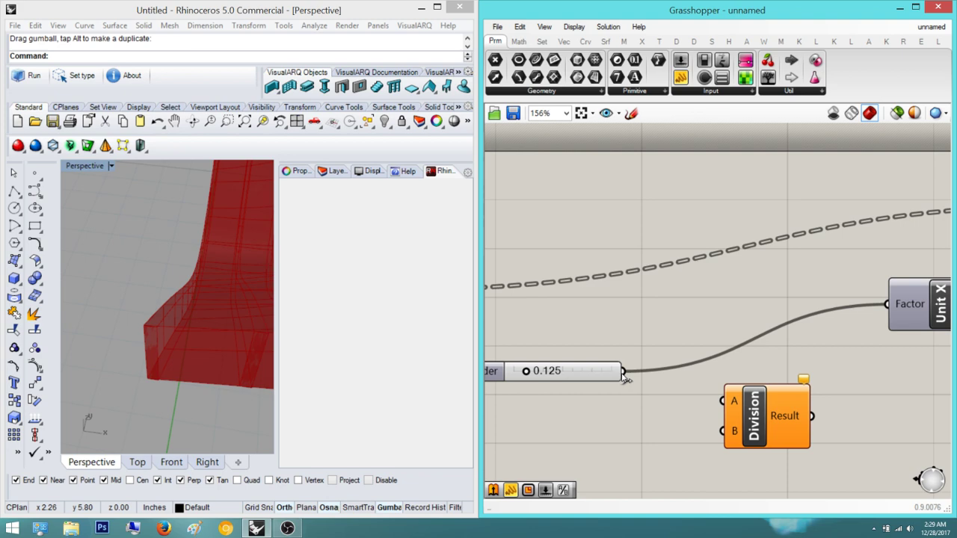
- Connect the 0.125 slider to the Division component's A input
right_drag(713, 336, 735, 286)
scroll(685, 344, up, 2)
scroll(669, 344, down, 4)
right_drag(697, 350, 661, 368)
scroll(644, 364, up, 2)
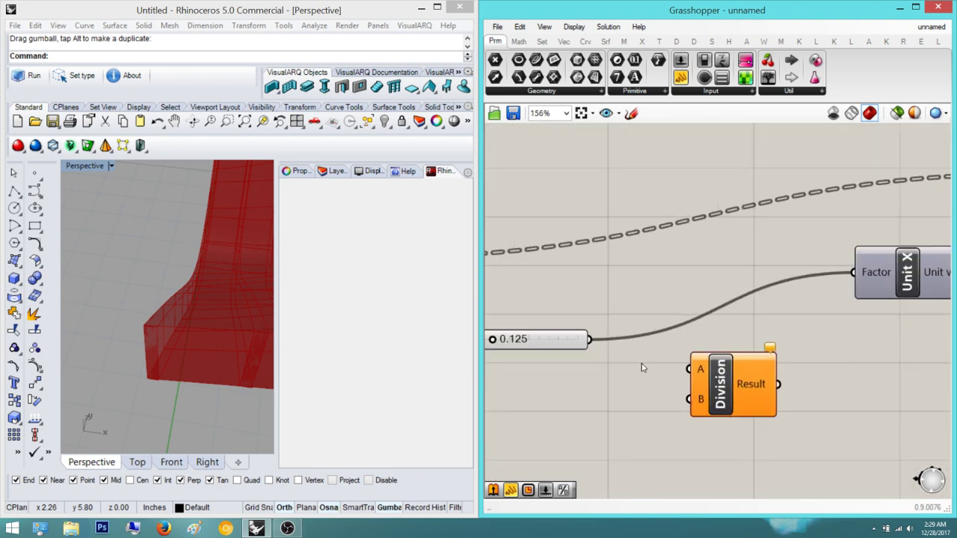
right_drag(637, 338, 666, 329)
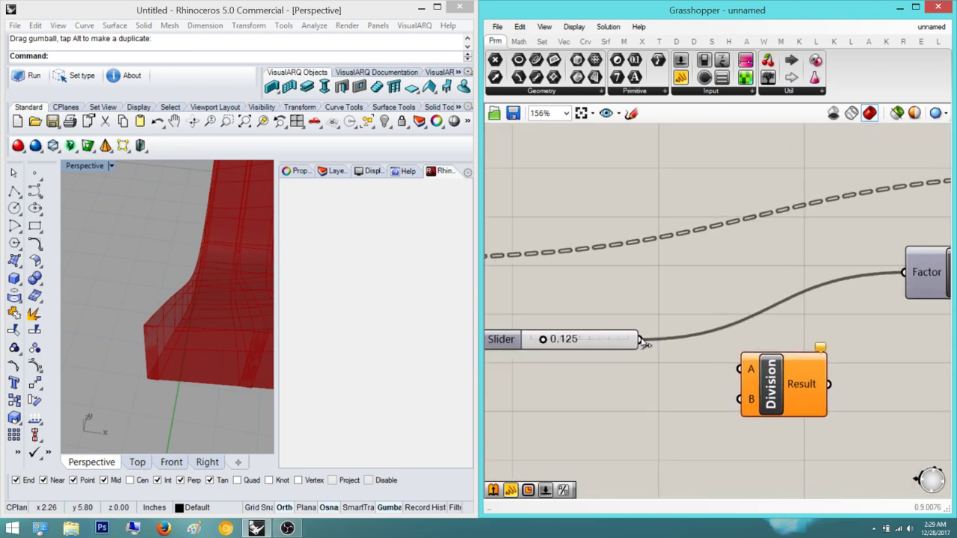
drag(640, 340, 737, 368)
- Add a number slider set to 2 and connect it to the Division component's B input
double_click(668, 420)
text(2)
key(Return)
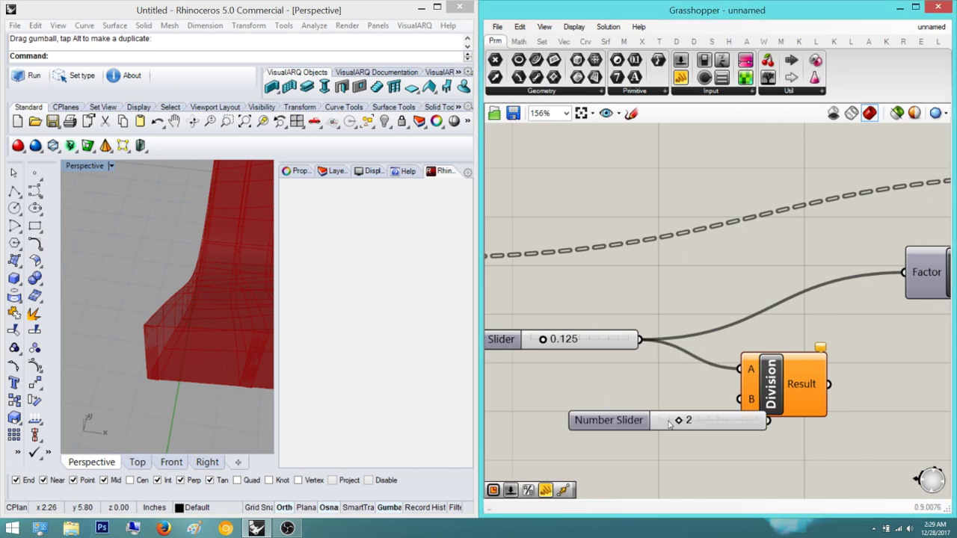
drag(725, 421, 740, 399)
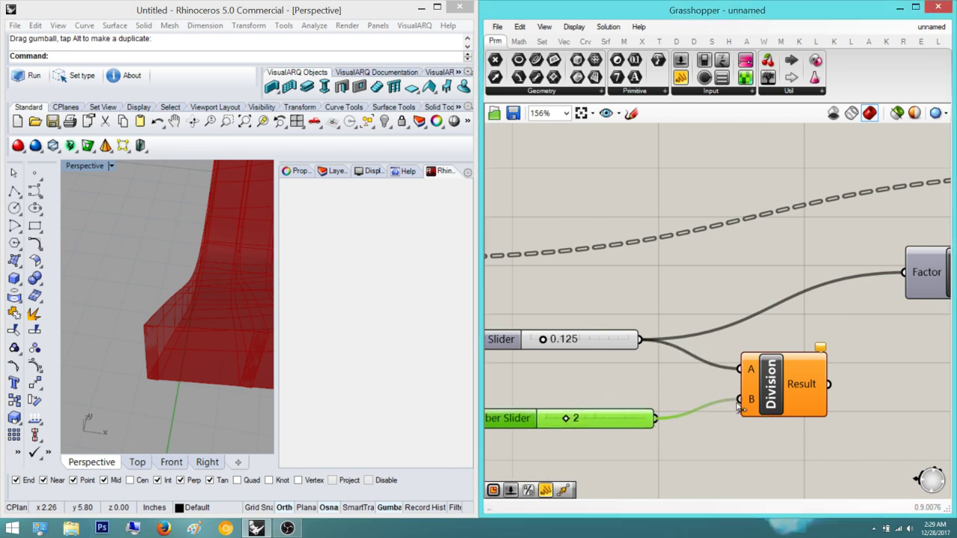
- Feed the Division result into the Unit X factor and inspect the resulting extrusion at the surface's corner
right_drag(838, 391, 731, 437)
drag(721, 431, 795, 319)
scroll(794, 319, down, 4)
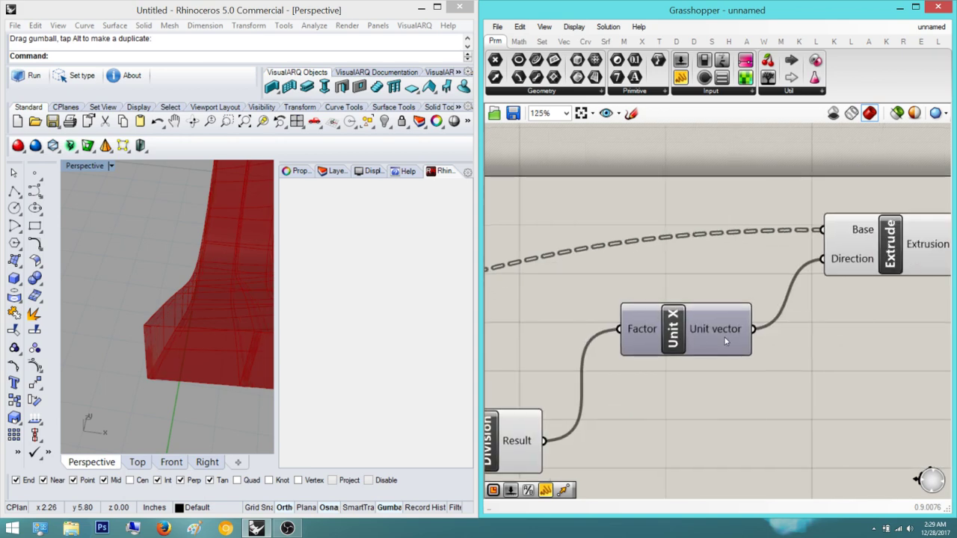
click(776, 292)
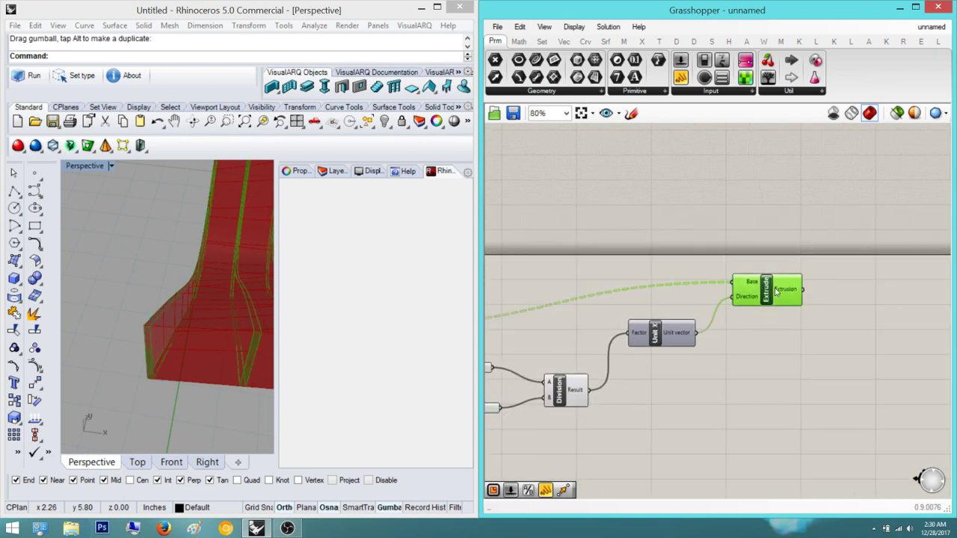
right_drag(223, 383, 180, 322)
scroll(181, 325, down, 6)
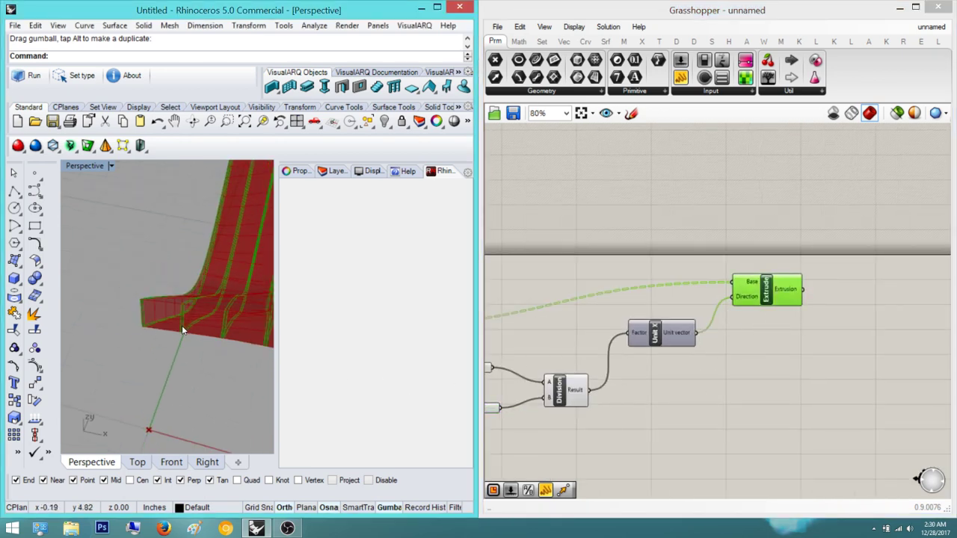
- Move the two sliders, Division, Unit X and Extrude together up beside the "Thickness of Contour: 1/8"" label
click(737, 348)
right_drag(724, 359, 784, 335)
scroll(822, 367, down, 4)
drag(870, 415, 622, 251)
click(897, 399)
drag(916, 429, 639, 291)
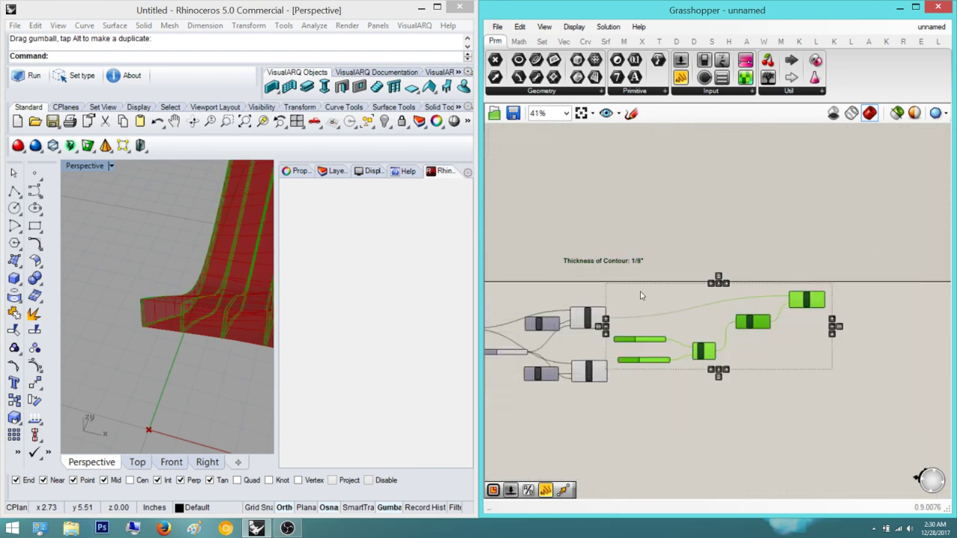
right_drag(734, 328, 716, 361)
drag(740, 352, 817, 258)
click(792, 336)
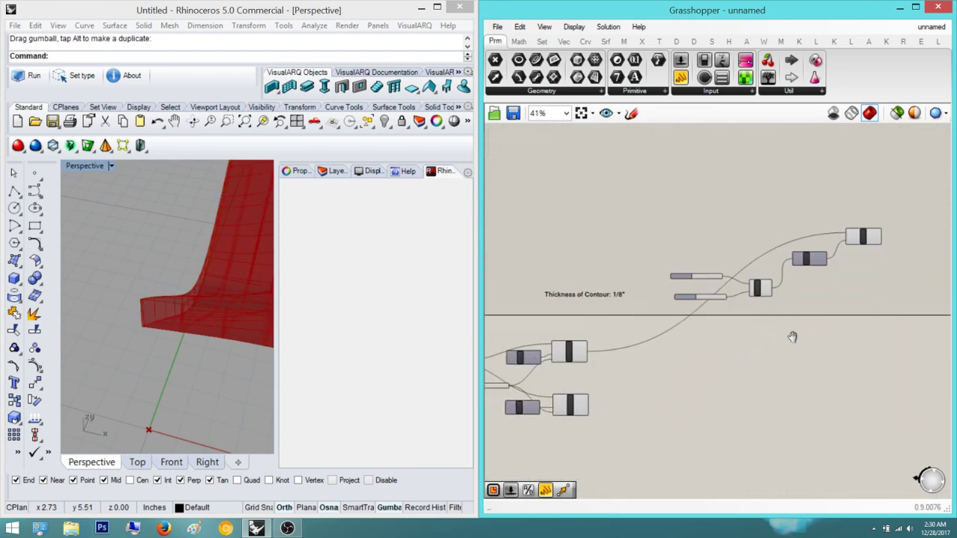
- Add a second Extrude component below the existing Extrude
scroll(812, 336, up, 4)
double_click(813, 334)
text(extr)
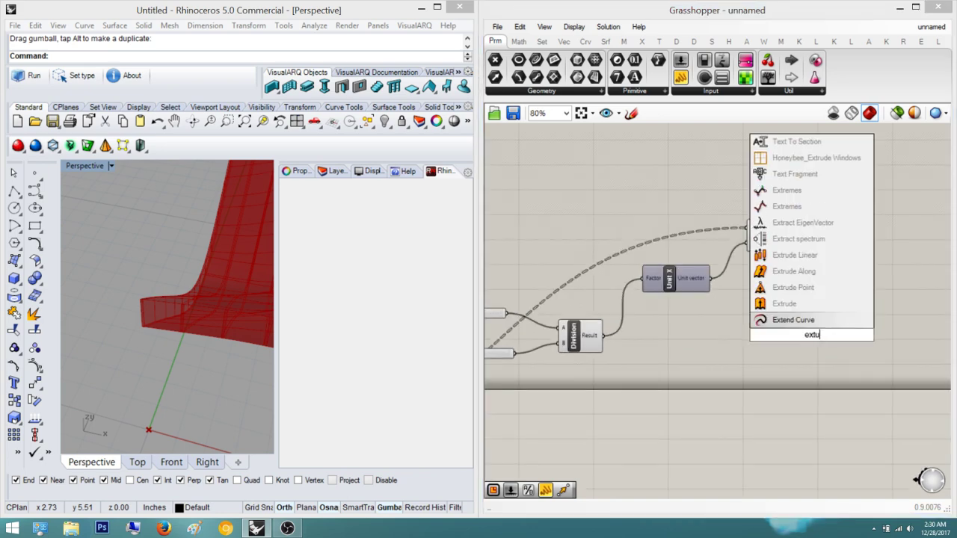
key(Return)
scroll(813, 338, up, 3)
drag(813, 339, 812, 264)
scroll(803, 255, down, 3)
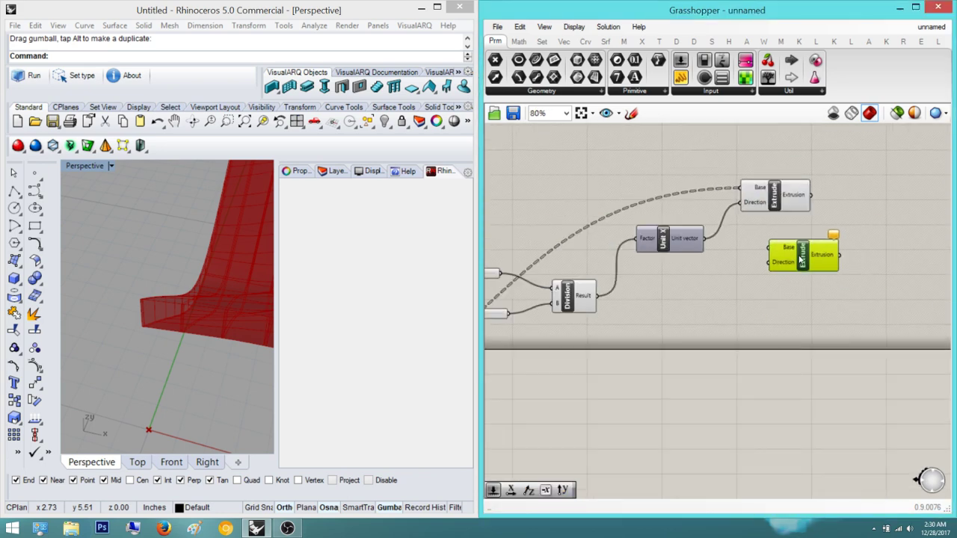
right_drag(803, 255, 842, 292)
scroll(843, 293, up, 1)
drag(842, 292, 875, 293)
double_click(757, 355)
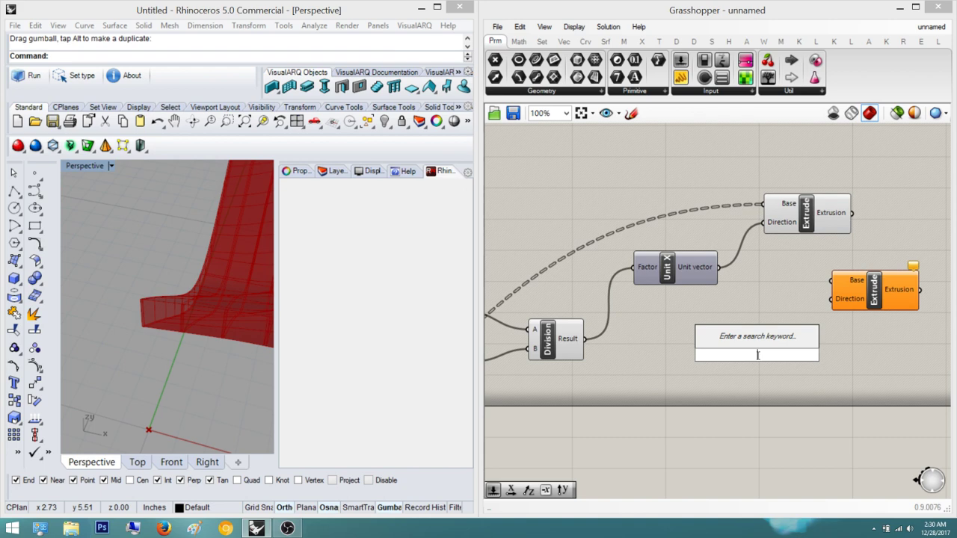
text(x)
key(Return)
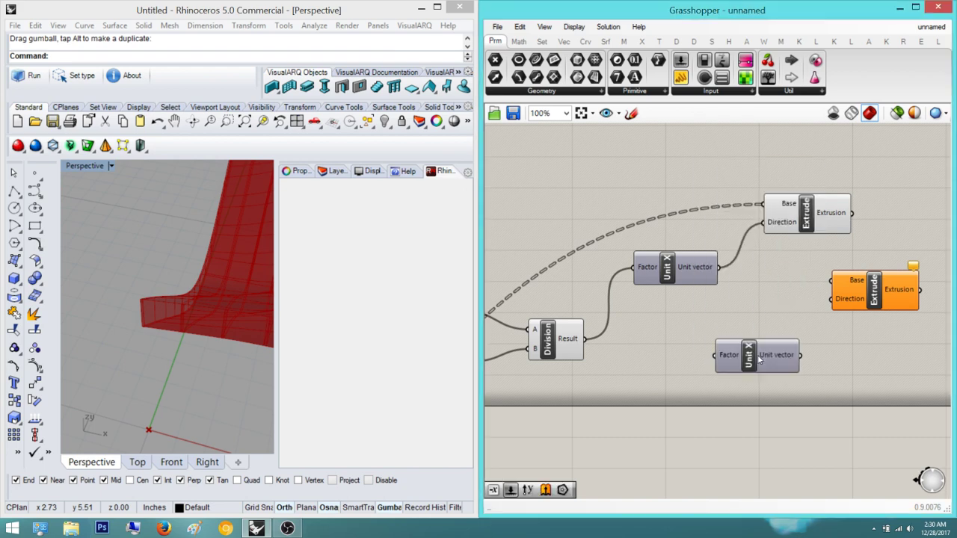
right_drag(789, 347, 817, 329)
drag(782, 347, 734, 352)
scroll(781, 354, up, 1)
right_drag(779, 353, 758, 359)
scroll(757, 359, up, 2)
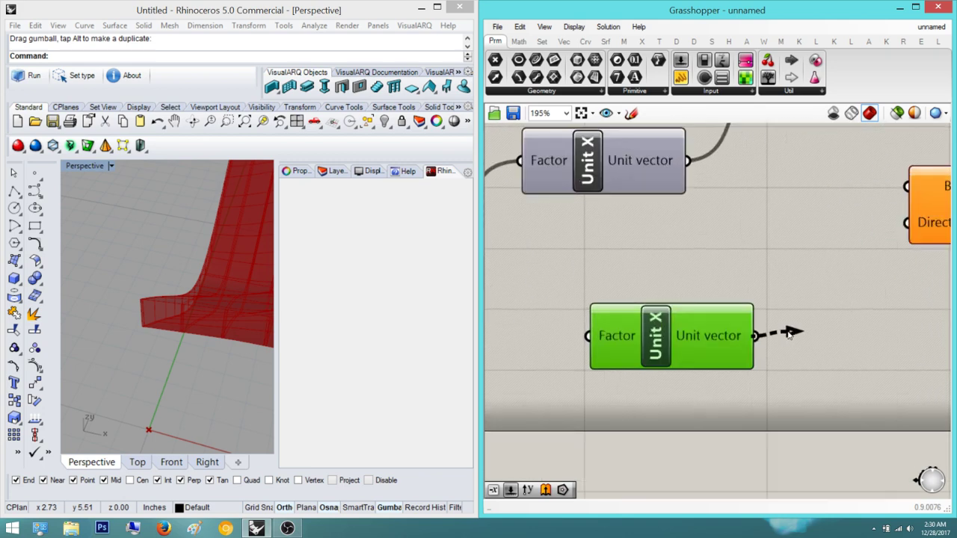
drag(851, 240, 700, 353)
scroll(755, 373, down, 2)
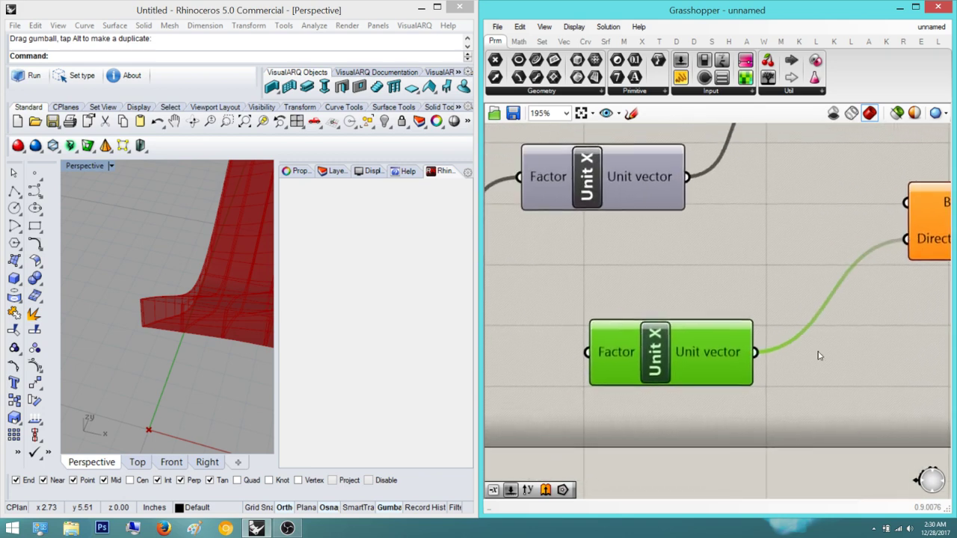
right_drag(810, 376, 775, 382)
click(810, 399)
click(723, 371)
key(Delete)
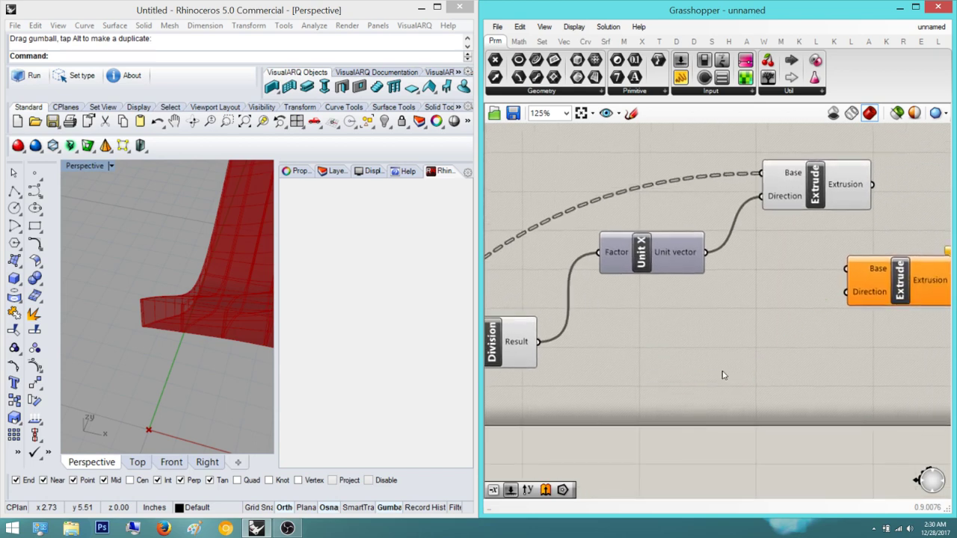
double_click(722, 370)
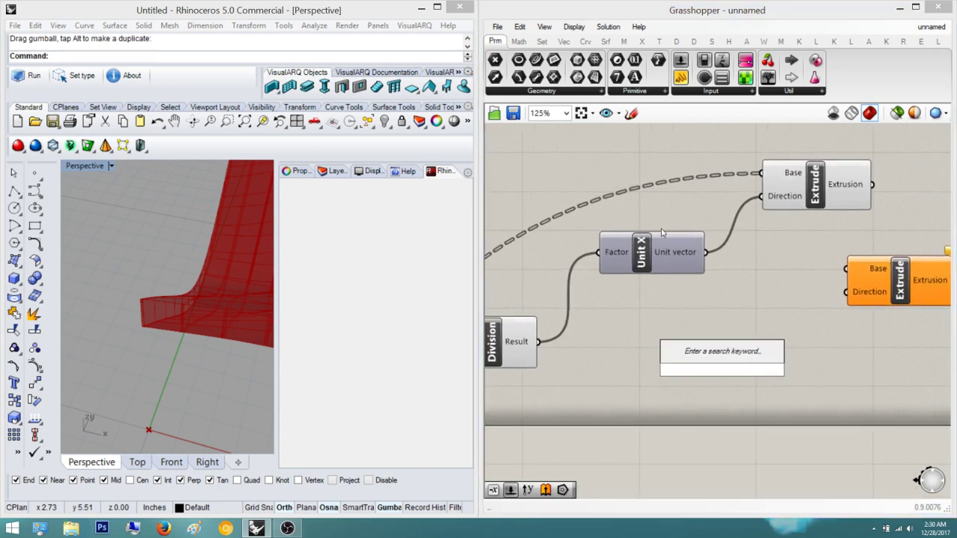
text(negative)
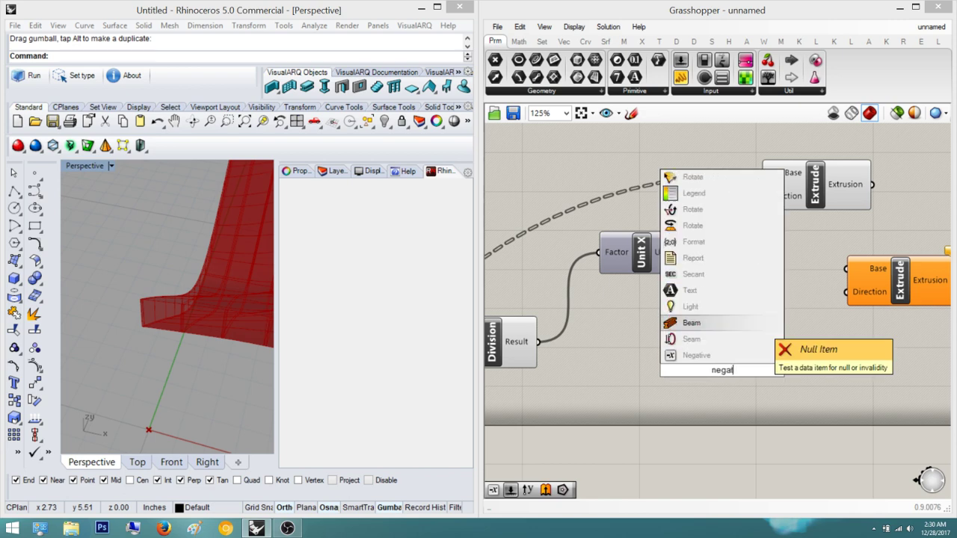
key(Return)
click(751, 370)
key(Delete)
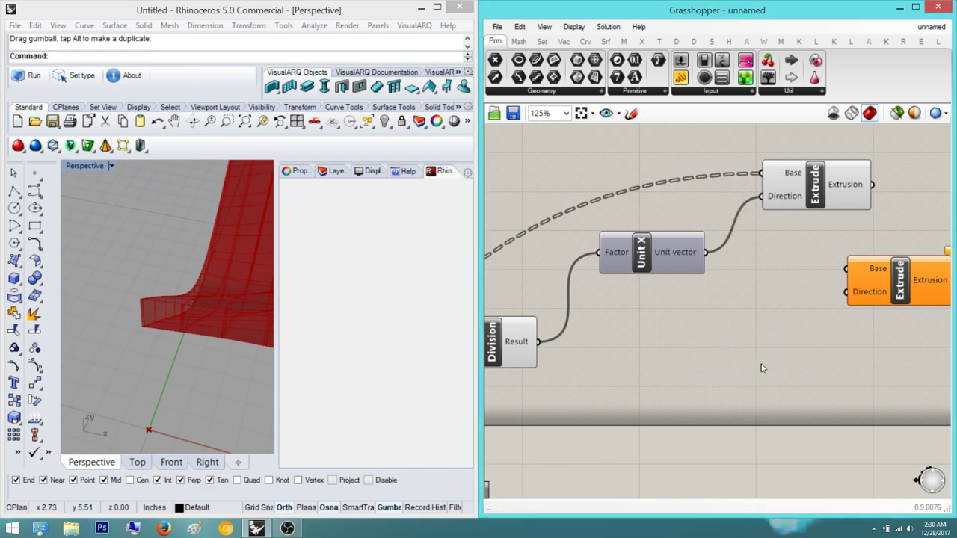
- Add a Negative component and wire the Unit X vector through it into the second Extrude's direction
double_click(762, 359)
text(negat)
key(Return)
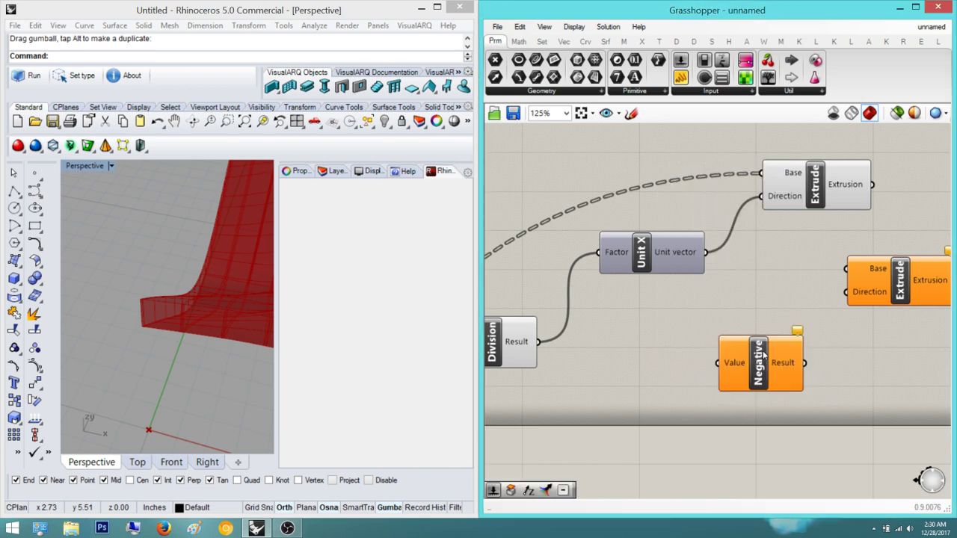
right_drag(763, 355, 719, 373)
drag(755, 380, 798, 309)
drag(675, 382, 657, 270)
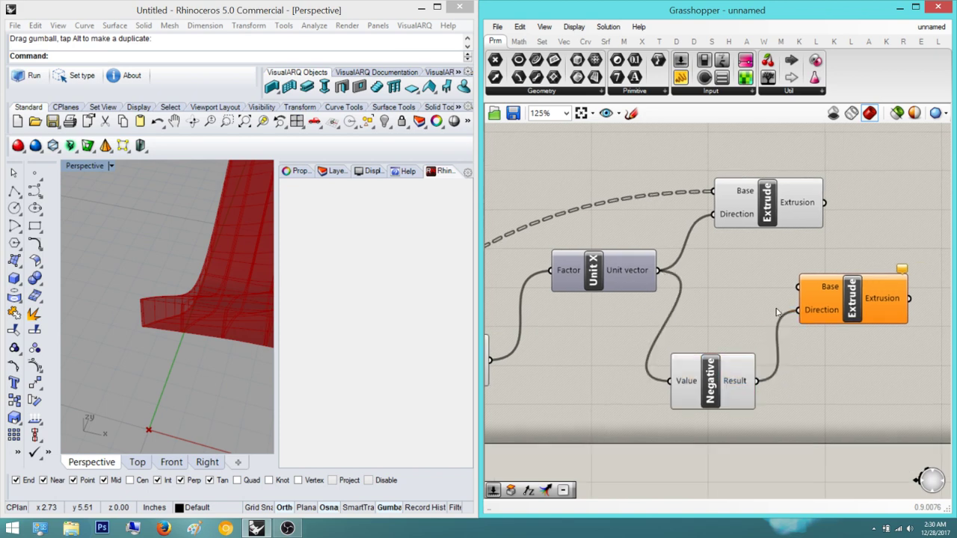
- Connect the upper Contour component's output to the second Extrude's base
scroll(748, 314, down, 2)
scroll(750, 310, down, 5)
drag(750, 310, 529, 381)
click(623, 371)
- Align the two Extrude components along their left edges
scroll(750, 326, up, 5)
right_drag(817, 343, 756, 369)
drag(827, 358, 651, 200)
click(701, 208)
click(880, 293)
right_drag(775, 357, 801, 353)
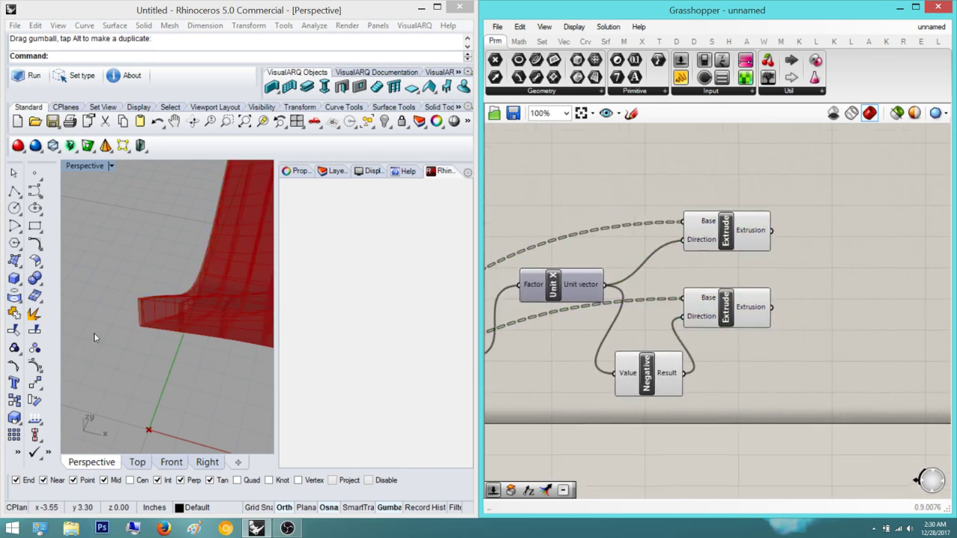
- Compare the two opposite extrusions of the X contours in the model, separately and together
right_drag(95, 336, 204, 310)
scroll(204, 311, up, 4)
click(748, 235)
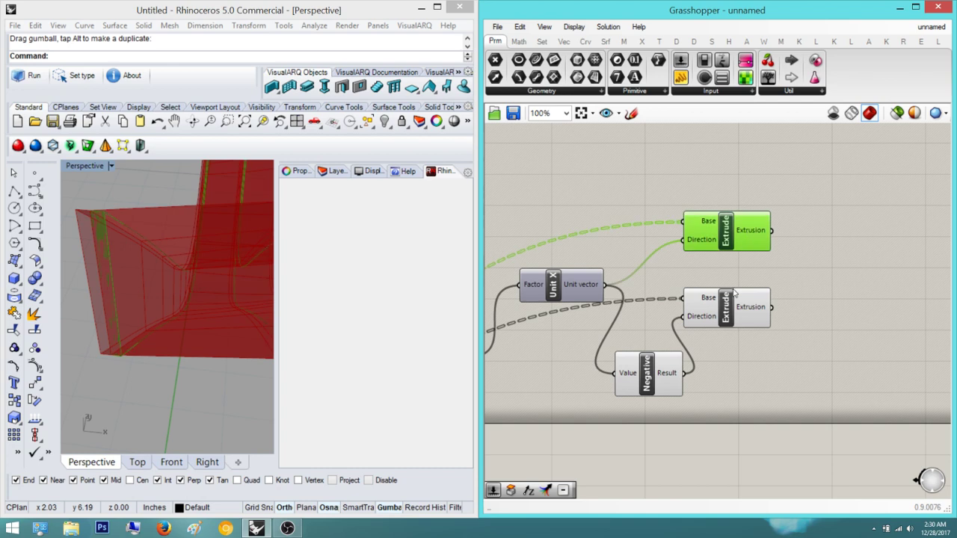
click(757, 309)
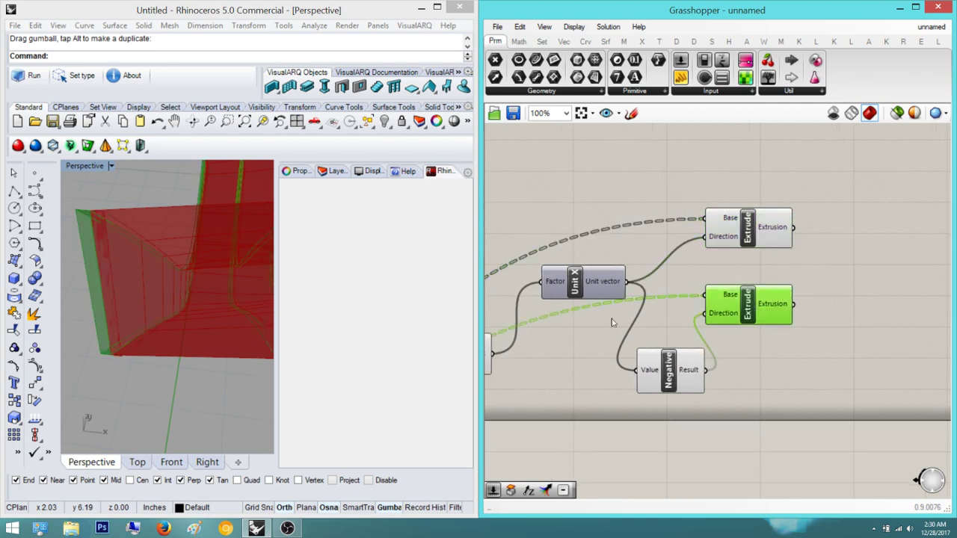
right_drag(145, 288, 211, 295)
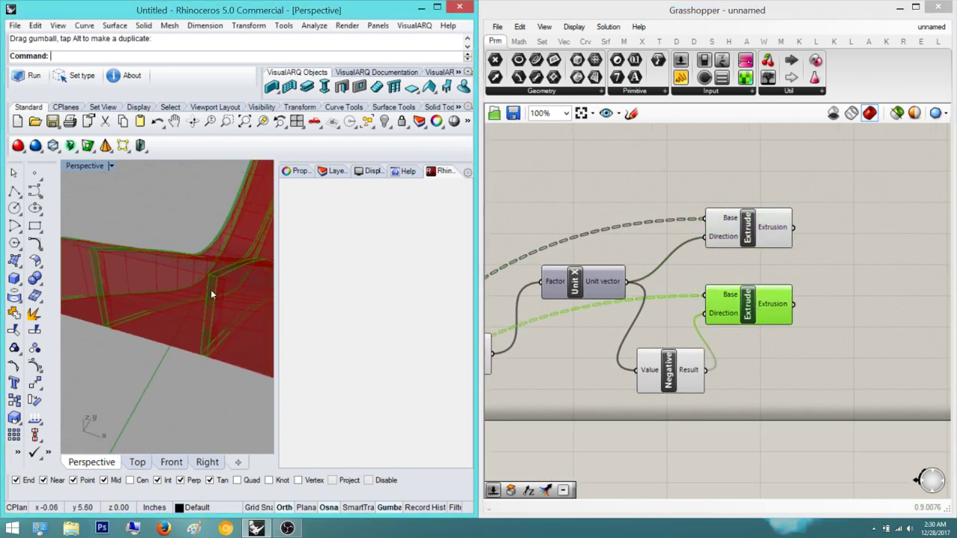
drag(823, 328, 741, 210)
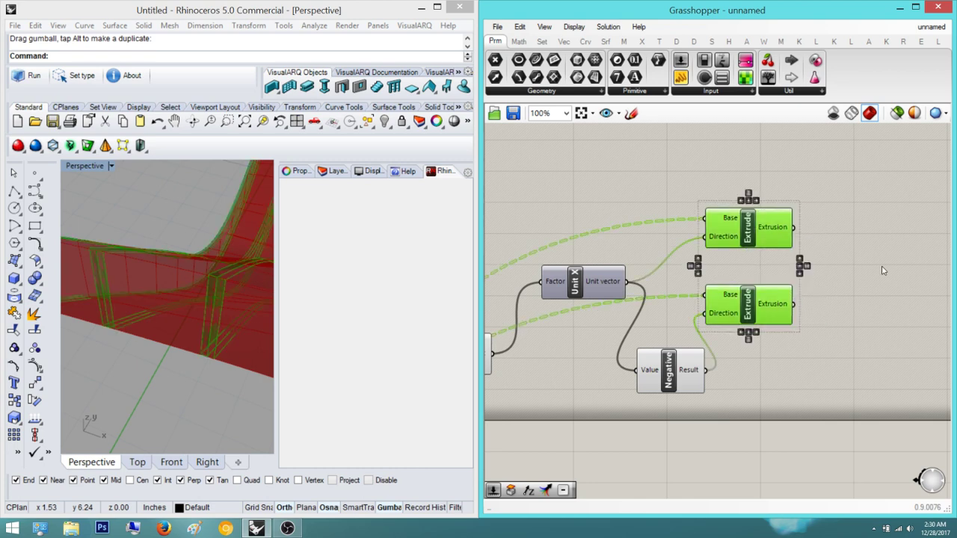
click(882, 271)
- Add a Solid Union component after the two Extrude components
right_drag(882, 271, 765, 278)
double_click(826, 264)
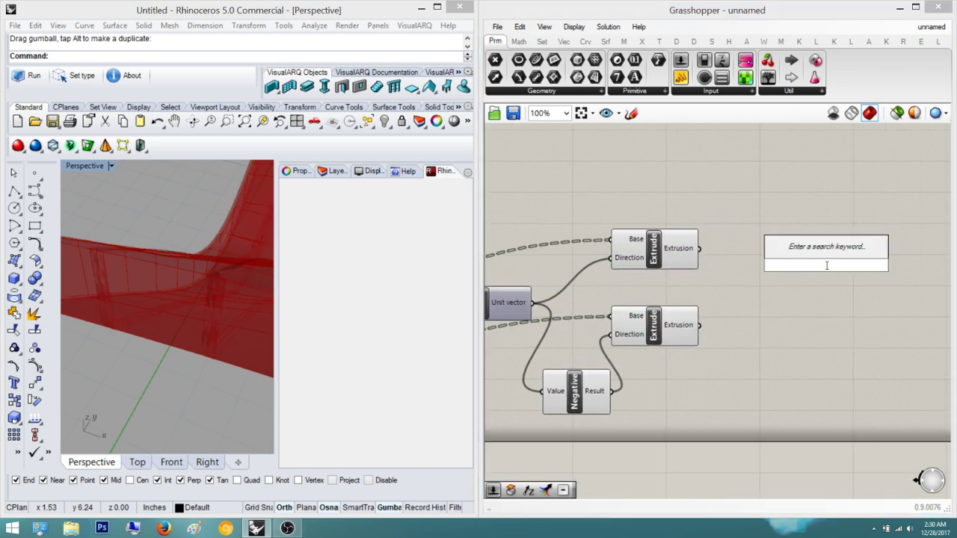
text(boolean)
key(BackSpace)
key(BackSpace)
key(BackSpace)
key(BackSpace)
key(BackSpace)
key(BackSpace)
key(BackSpace)
text(solid union)
key(Return)
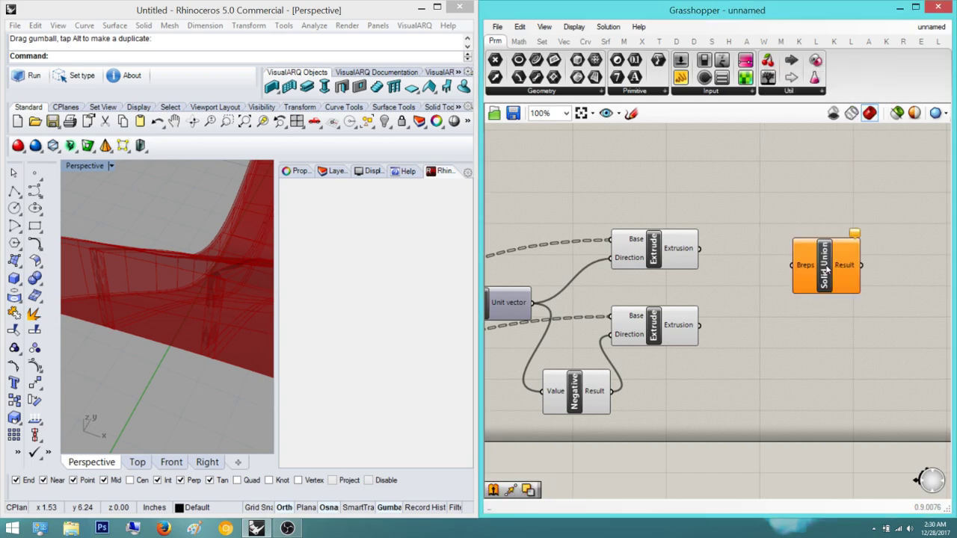
- Connect both Extrude outputs to the Solid Union's Breps input
scroll(826, 269, up, 3)
drag(773, 264, 628, 238)
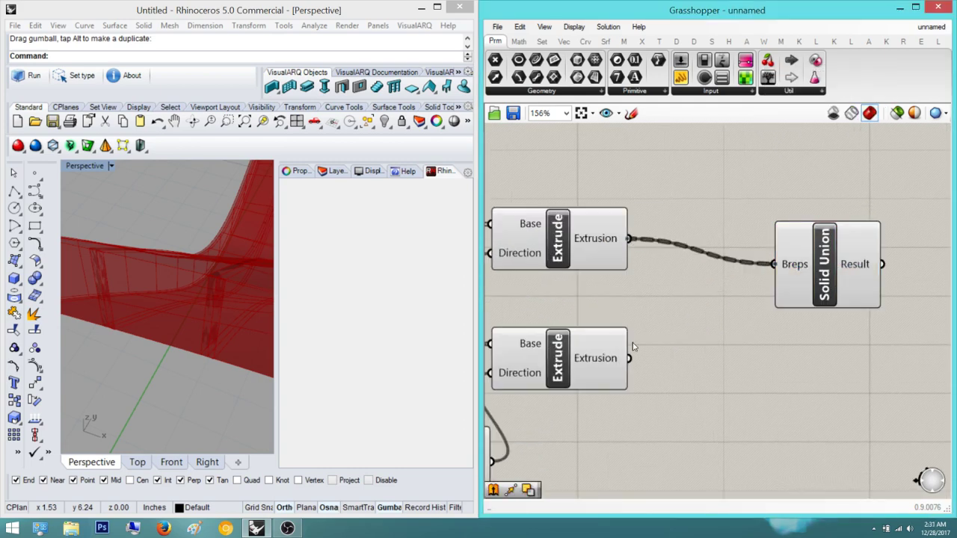
shift+drag(629, 358, 774, 264)
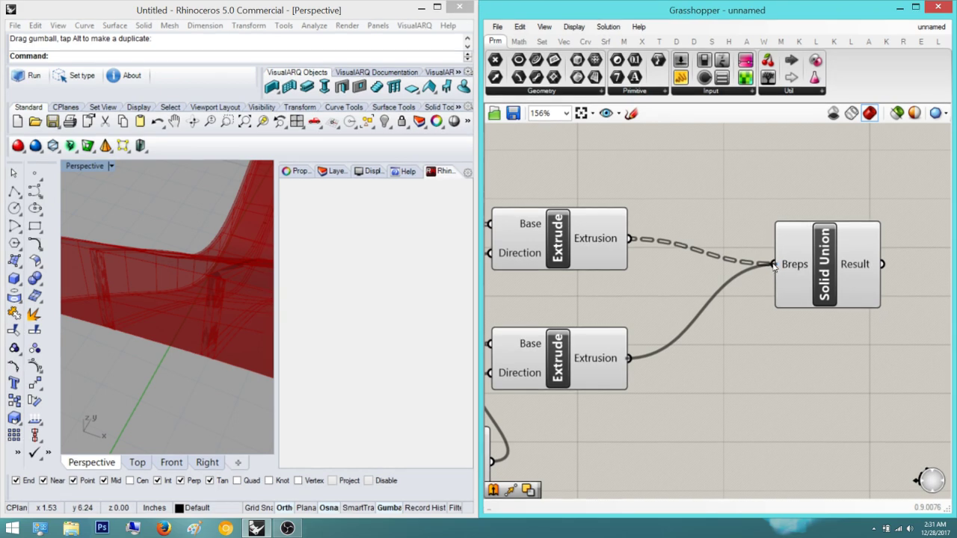
- Read the Solid Union's warning and trace the Extrude wiring back to the Contour components
right_drag(897, 195, 841, 241)
click(842, 245)
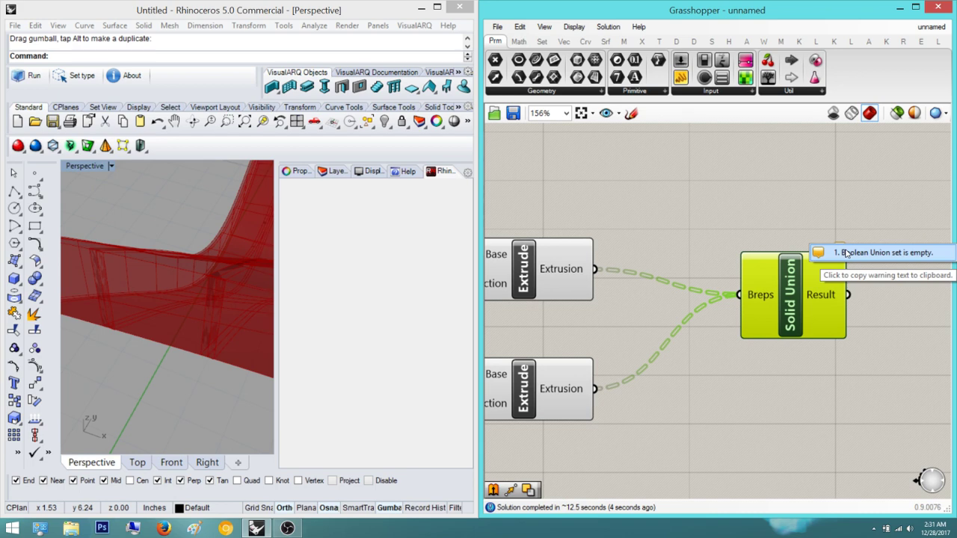
click(845, 250)
click(797, 202)
click(775, 262)
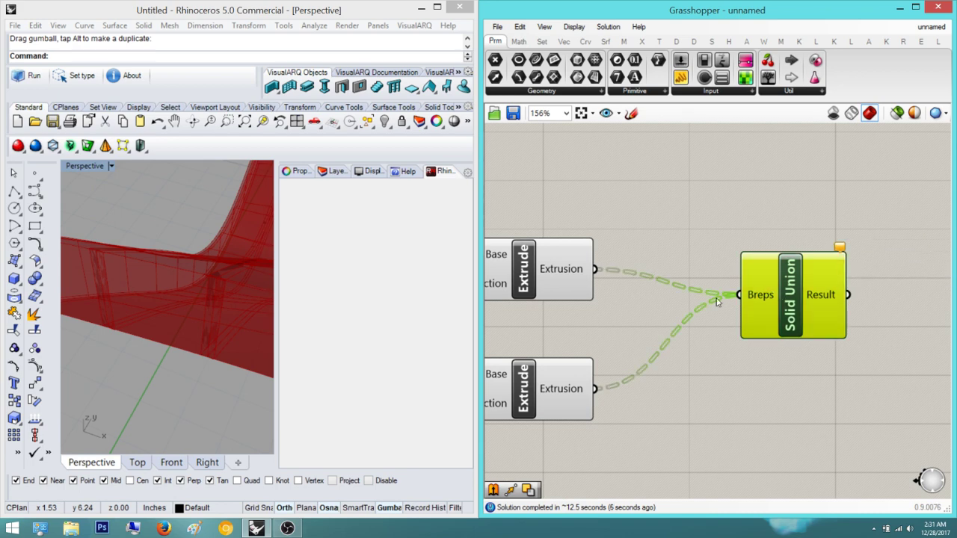
click(654, 265)
scroll(655, 265, down, 5)
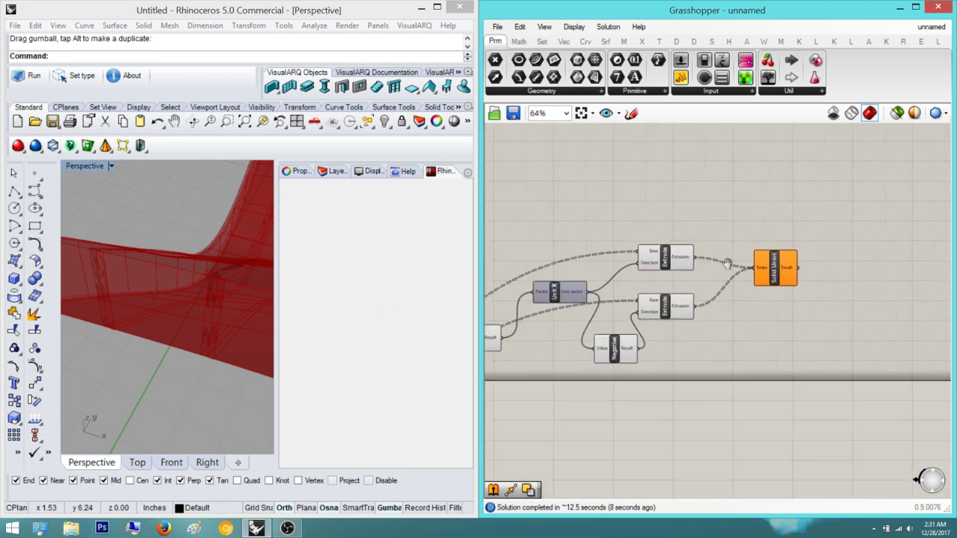
right_drag(633, 313, 832, 260)
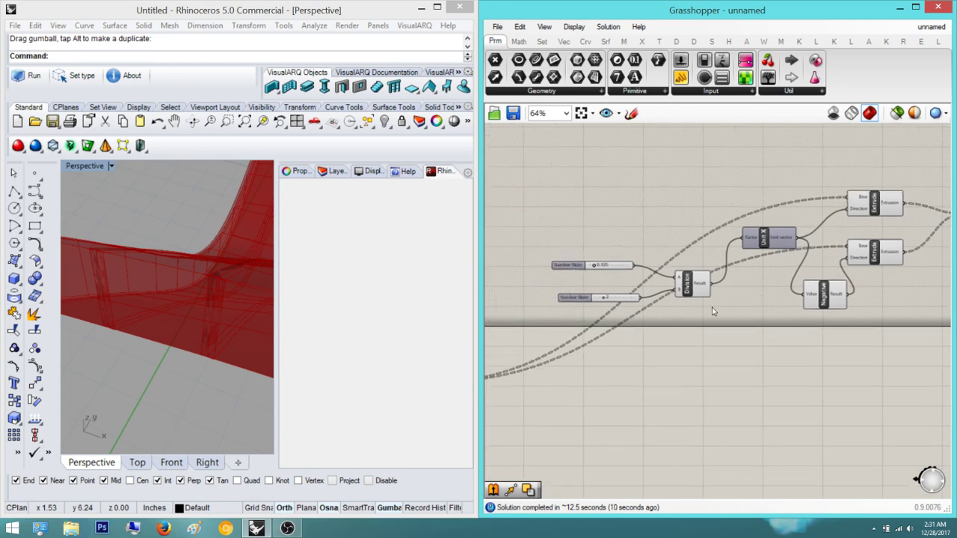
right_drag(682, 308, 798, 247)
scroll(702, 297, down, 1)
scroll(559, 353, up, 1)
scroll(563, 344, up, 1)
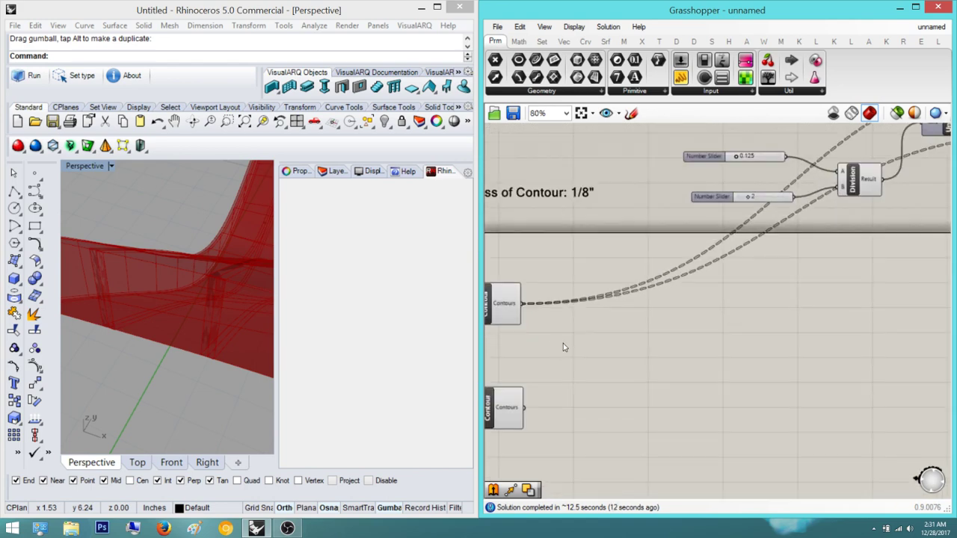
- Remove the Solid Union component that joins the two Extrude outputs
scroll(565, 343, down, 1)
right_drag(740, 253, 670, 294)
right_drag(782, 226, 679, 255)
click(770, 275)
right_drag(807, 260, 778, 305)
scroll(738, 296, up, 1)
scroll(749, 294, up, 1)
click(818, 287)
right_drag(834, 279, 751, 290)
drag(825, 233, 889, 232)
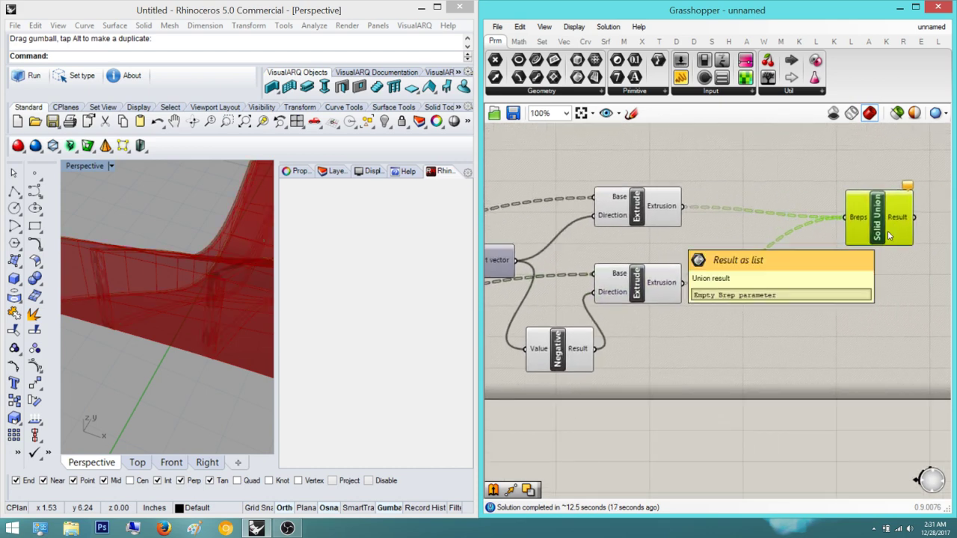
key(Delete)
right_drag(805, 258, 818, 237)
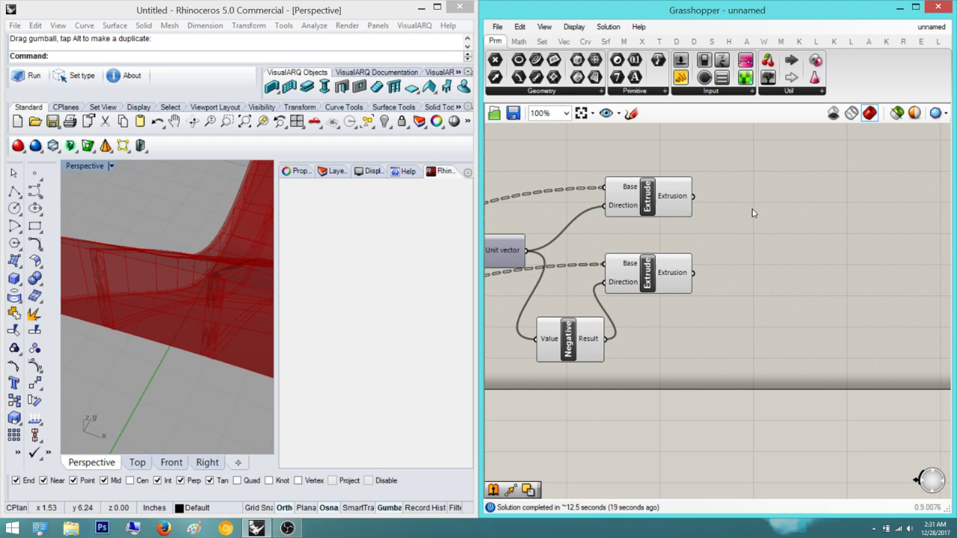
- Check the two opposite extrusions in the model, and add two Cap Holes components, one beside each Extrude component
click(661, 200)
click(647, 283)
click(647, 210)
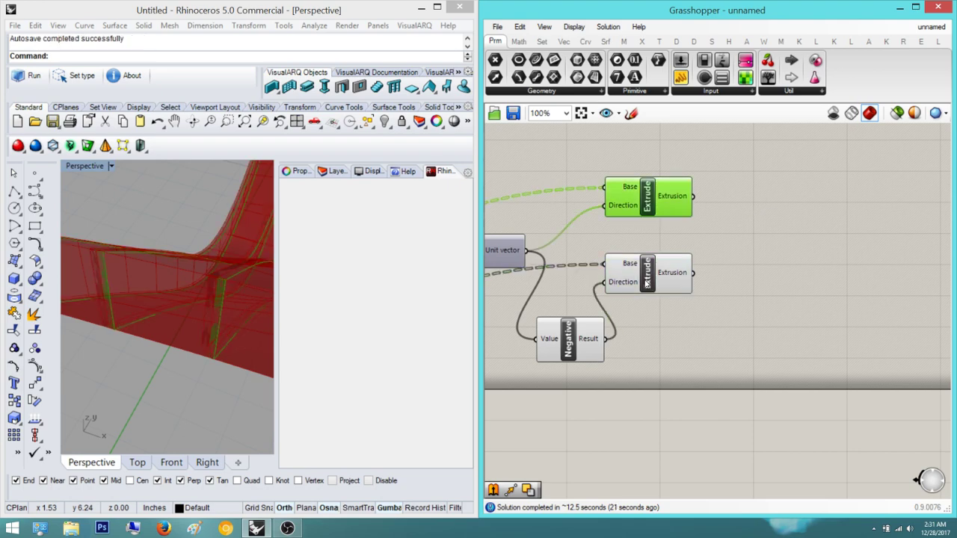
click(647, 282)
right_drag(242, 291, 109, 264)
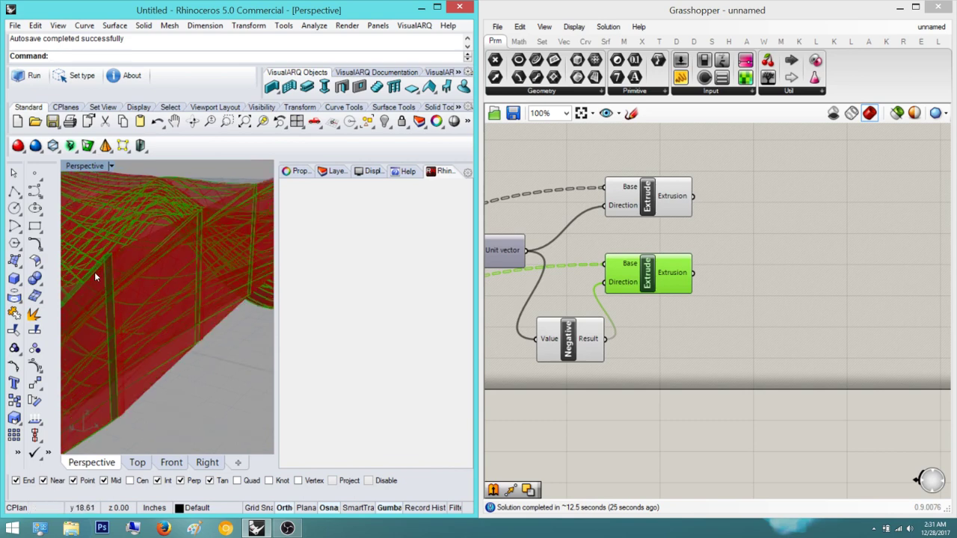
double_click(852, 196)
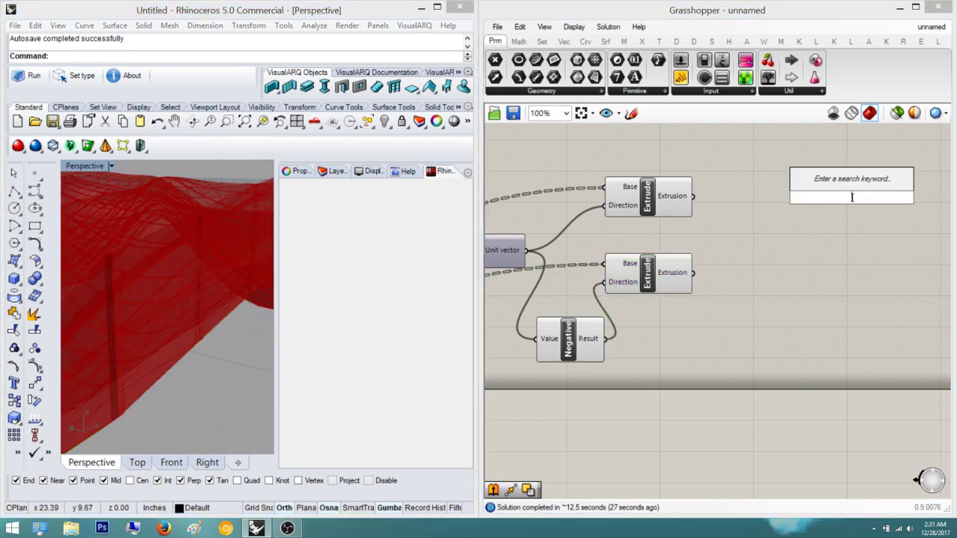
text(cap holes)
key(Return)
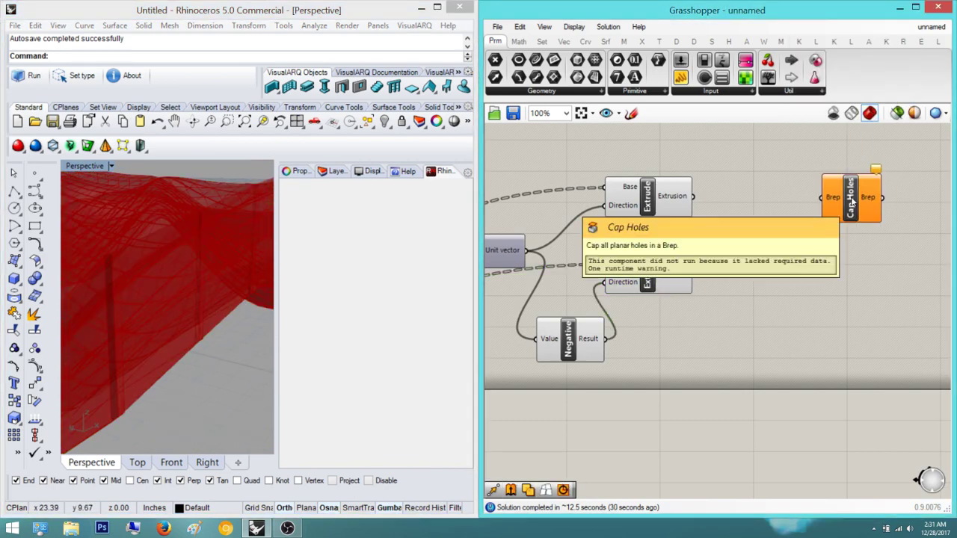
click(852, 202)
key(ctrl+c)
key(ctrl+v)
drag(852, 202, 807, 276)
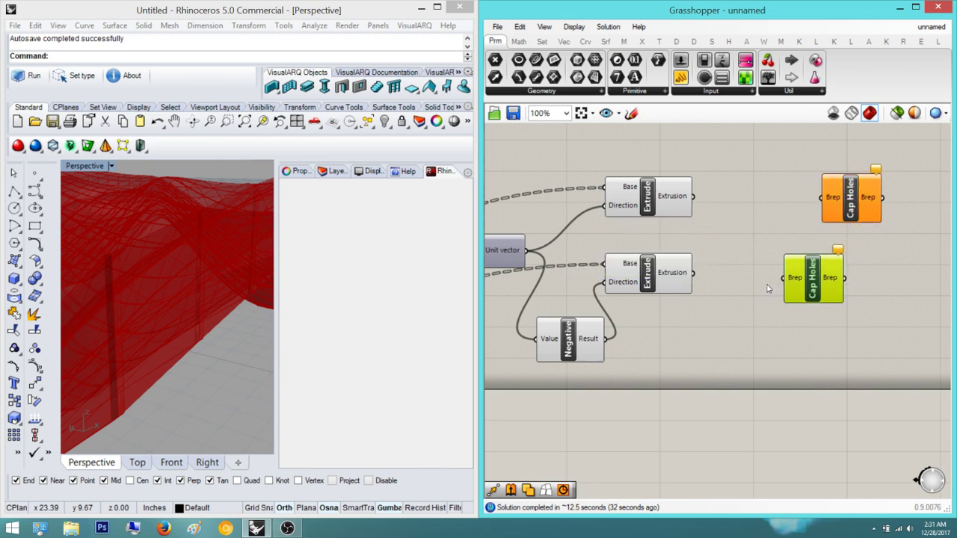
- Line up the two Cap Holes components vertically beside the Extrude components
scroll(769, 289, up, 3)
scroll(663, 285, down, 3)
drag(763, 230, 715, 227)
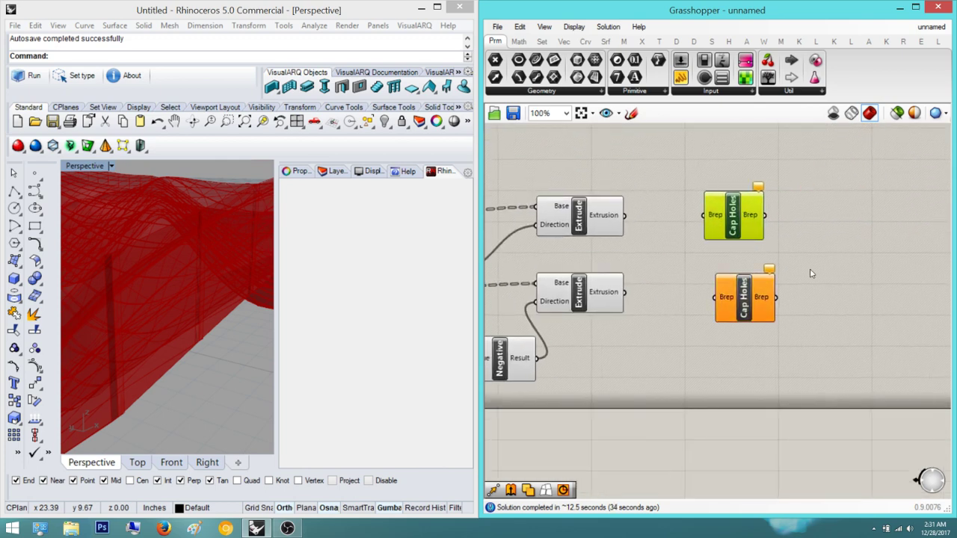
drag(844, 334, 731, 193)
click(739, 182)
click(824, 221)
right_drag(825, 222, 856, 243)
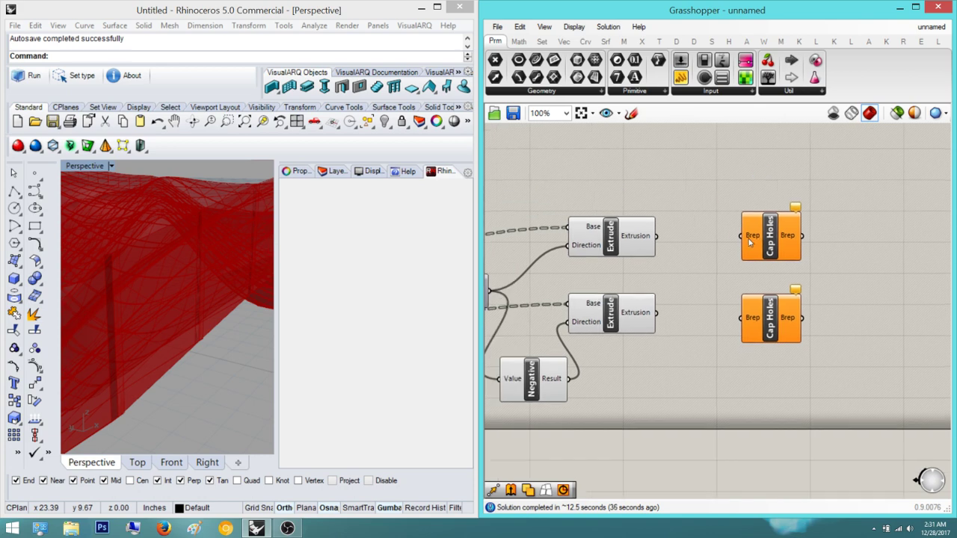
- Connect each Extrude's Extrusion output to the Brep input of the Cap Holes component beside it
drag(748, 238, 657, 237)
drag(656, 312, 752, 323)
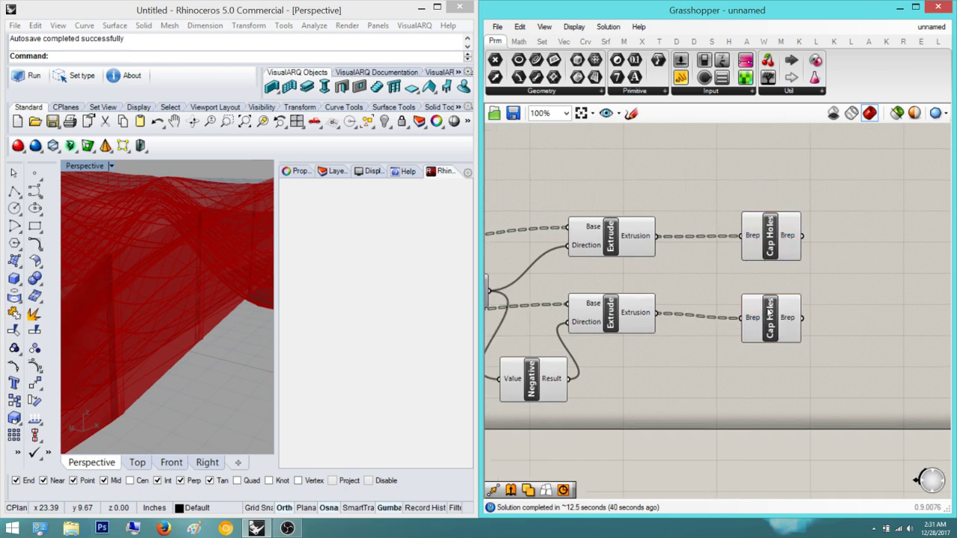
click(779, 241)
click(611, 237)
click(611, 313)
click(757, 288)
- Add a Solid Union component after the two Cap Holes components
right_drag(914, 246, 871, 255)
double_click(872, 255)
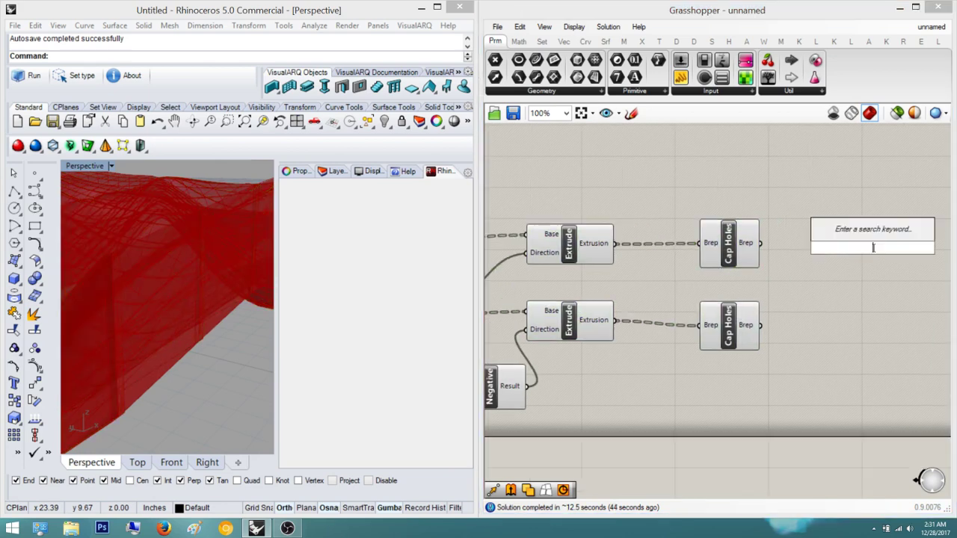
text(crea)
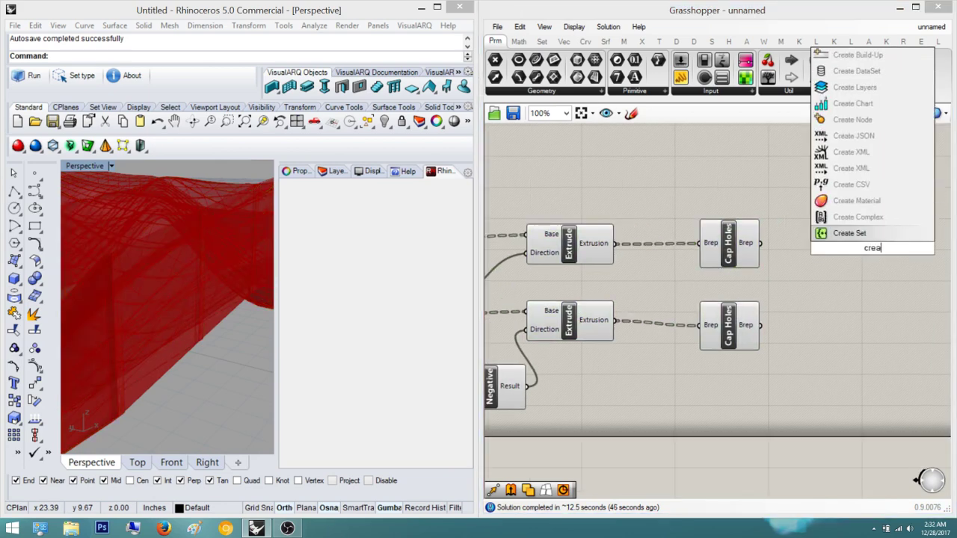
key(BackSpace)
key(BackSpace)
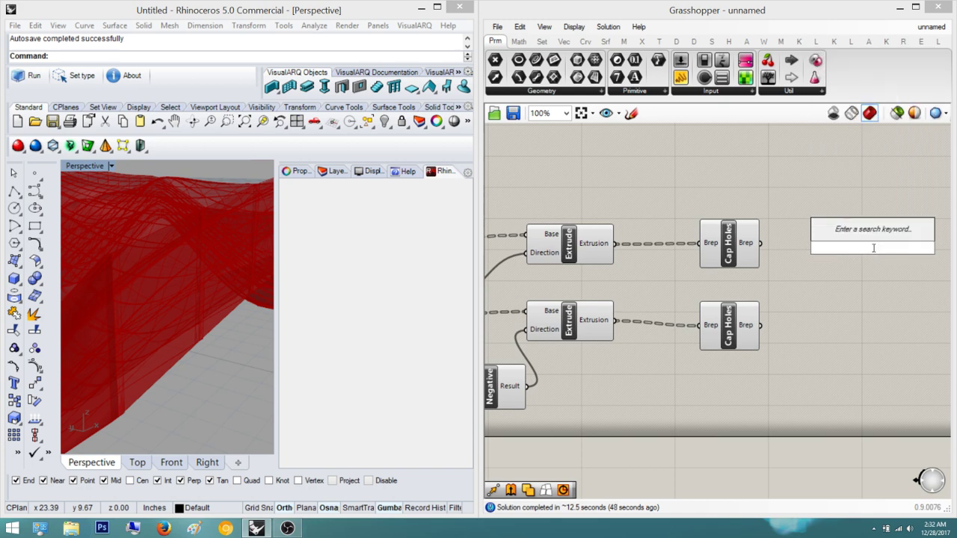
text(sol)
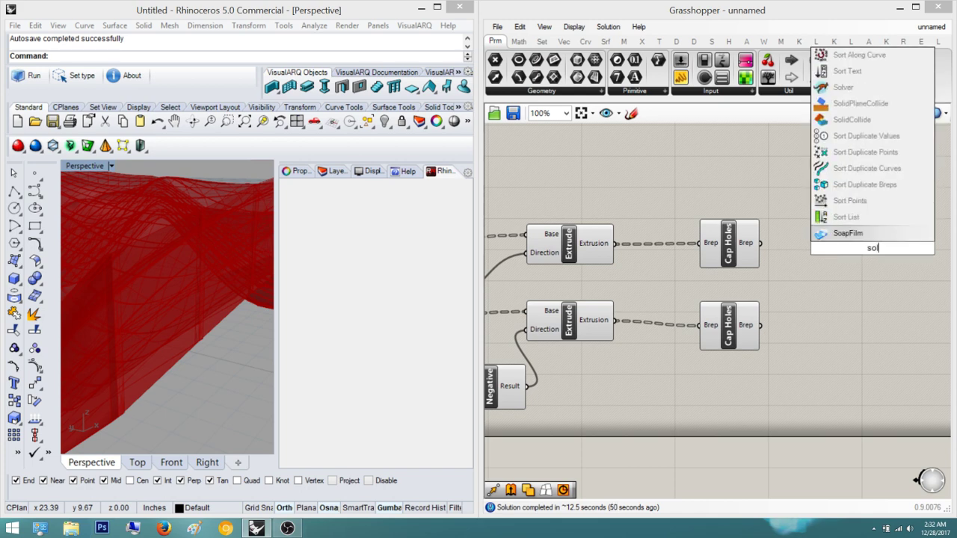
text(id un)
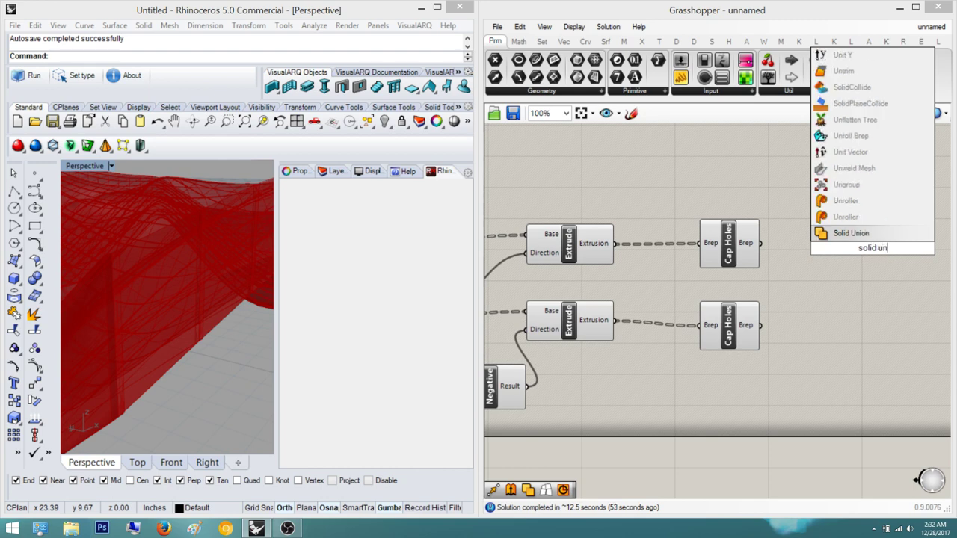
key(Return)
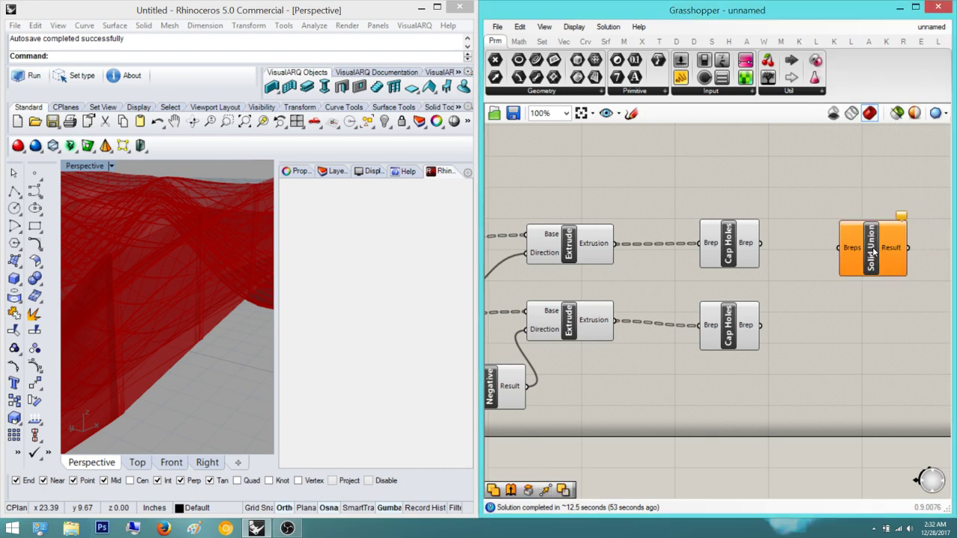
- Connect both Cap Holes outputs to the Solid Union's Breps input
scroll(837, 256, up, 1)
drag(836, 254, 733, 242)
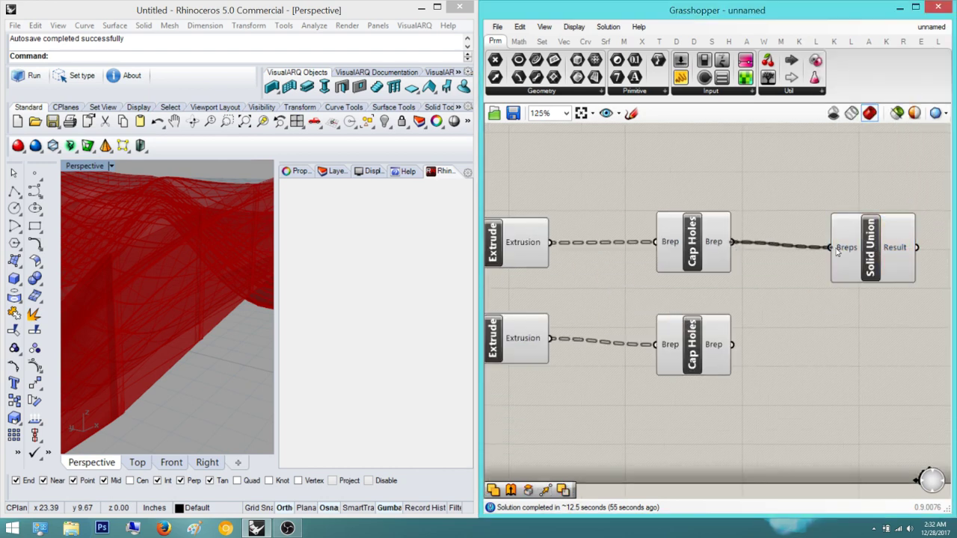
shift+drag(833, 248, 732, 344)
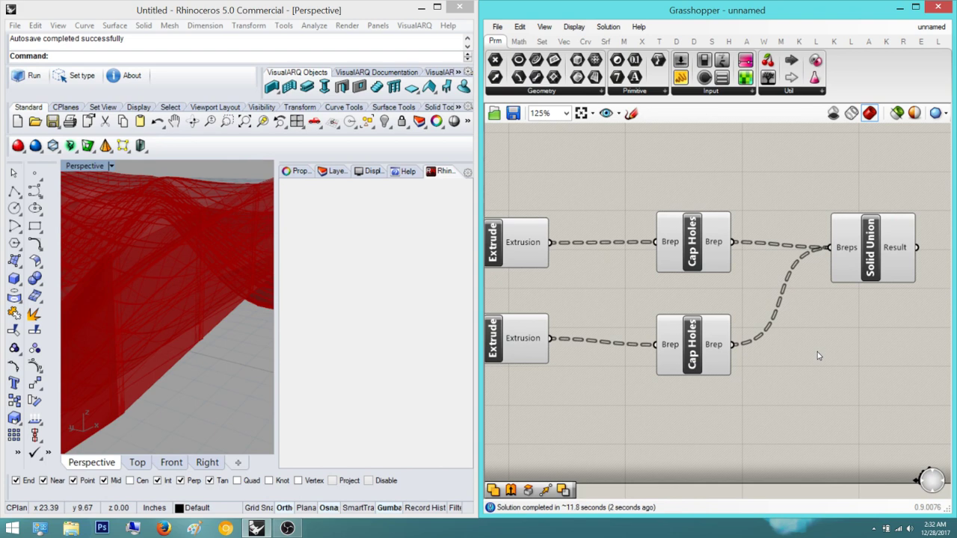
- Examine the Solid Union result for the X contours in the model
right_drag(736, 265, 673, 296)
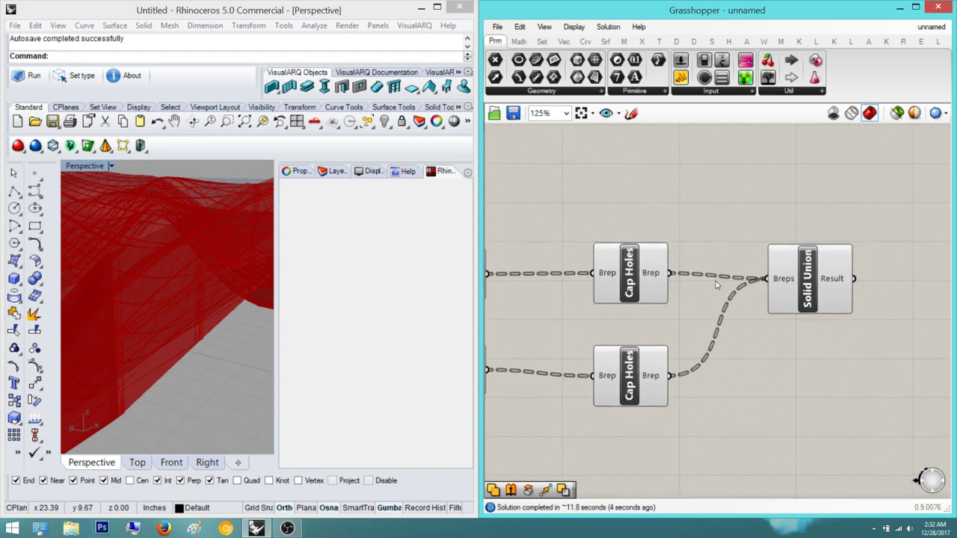
scroll(720, 276, down, 1)
click(788, 280)
right_drag(630, 320, 665, 320)
scroll(677, 319, down, 3)
right_drag(527, 373, 620, 367)
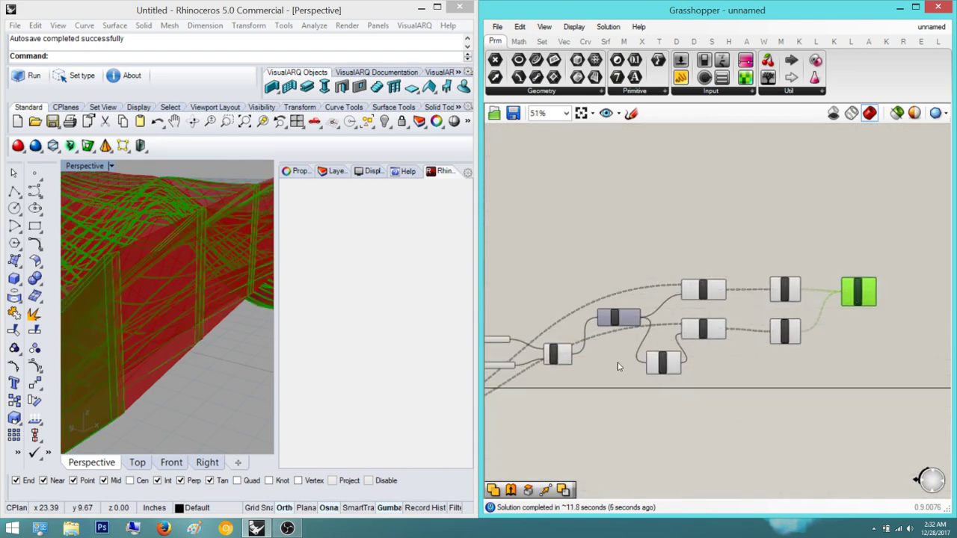
right_drag(173, 289, 158, 334)
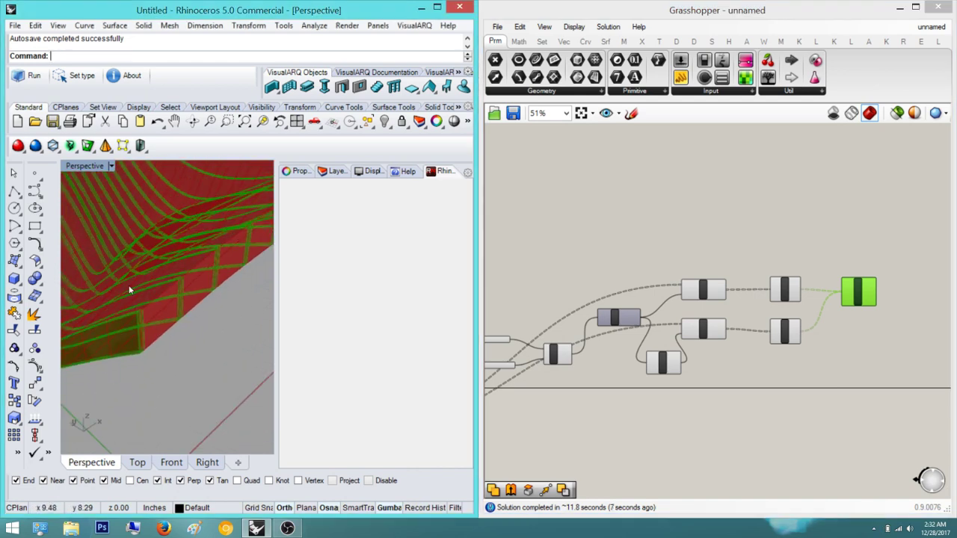
scroll(134, 295, down, 2)
- Add an Extrude component for the second, lower Contour component
right_drag(631, 312, 792, 285)
scroll(793, 285, down, 2)
scroll(699, 339, up, 3)
right_drag(885, 270, 772, 280)
scroll(773, 280, up, 3)
scroll(772, 280, down, 4)
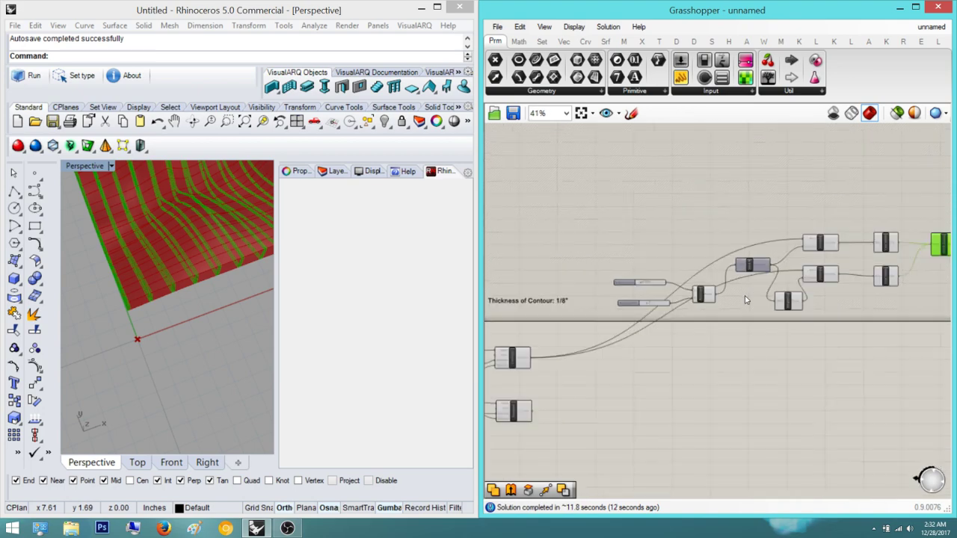
scroll(663, 347, up, 2)
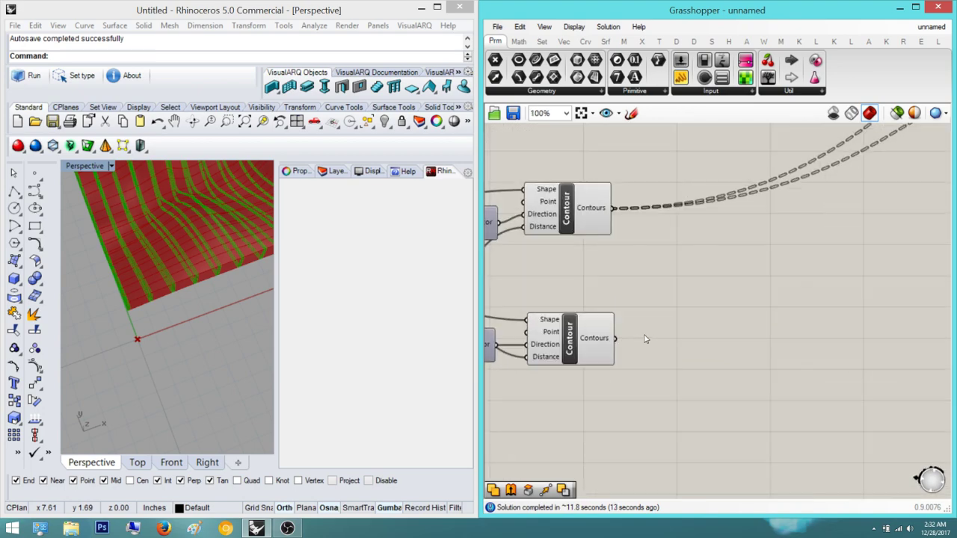
scroll(644, 335, down, 3)
scroll(625, 333, up, 1)
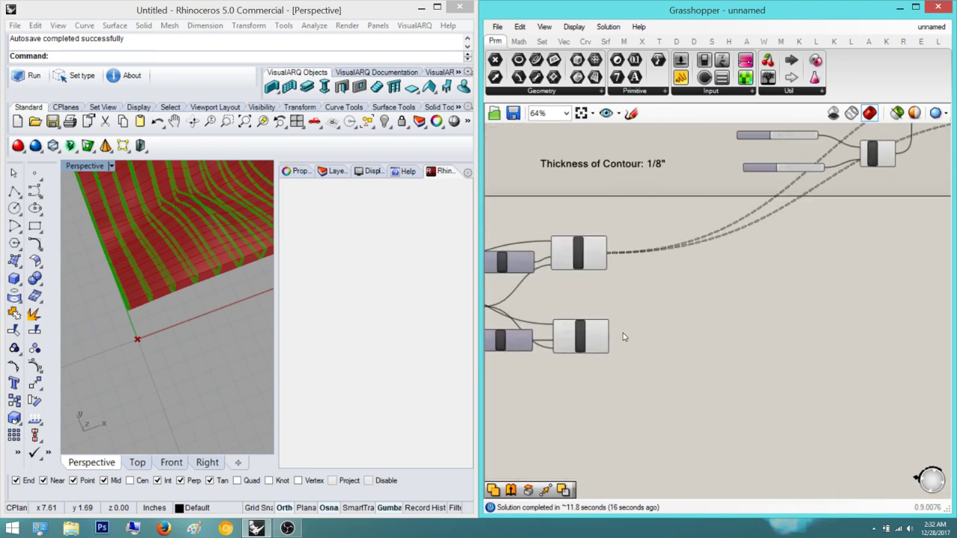
scroll(627, 337, up, 1)
double_click(682, 322)
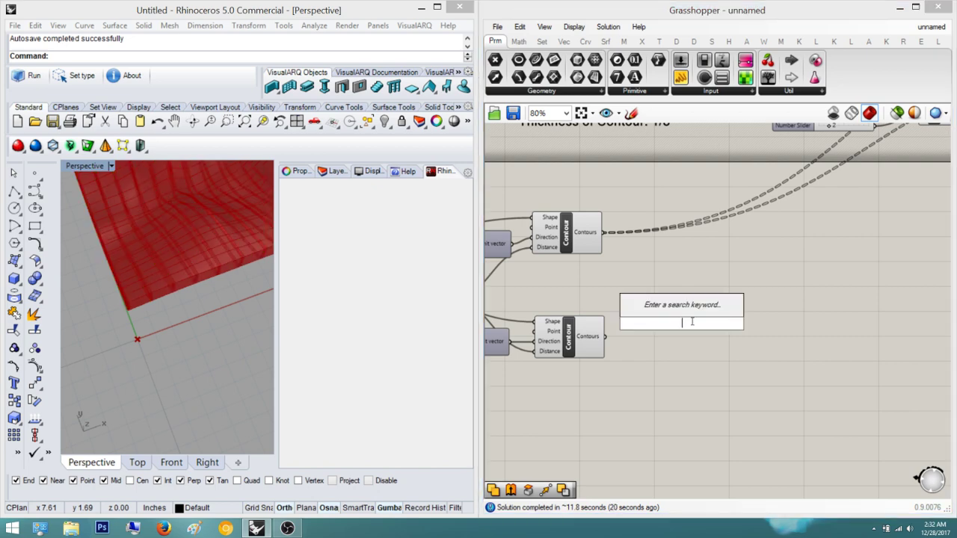
text(extrude)
key(Return)
- Duplicate the new Extrude component below the original and arrange the pair with space before them
drag(692, 324, 833, 325)
right_drag(798, 319, 769, 320)
alt+drag(797, 329, 788, 455)
click(764, 347)
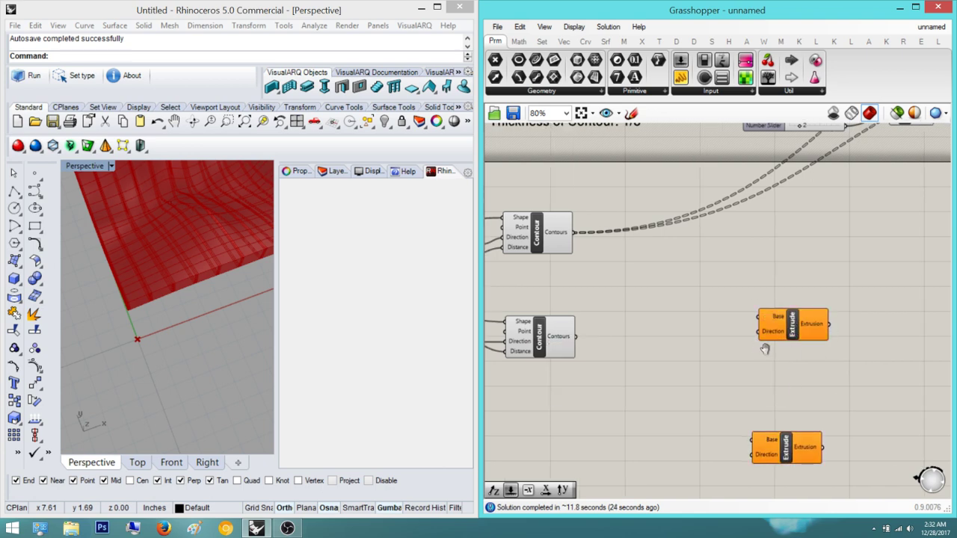
right_drag(764, 348, 714, 336)
drag(764, 431, 788, 415)
click(783, 354)
right_drag(820, 356, 790, 373)
double_click(664, 358)
drag(855, 445, 706, 309)
drag(711, 314, 791, 315)
- Move the two thickness sliders and their Division component down beside the Contour components
double_click(701, 319)
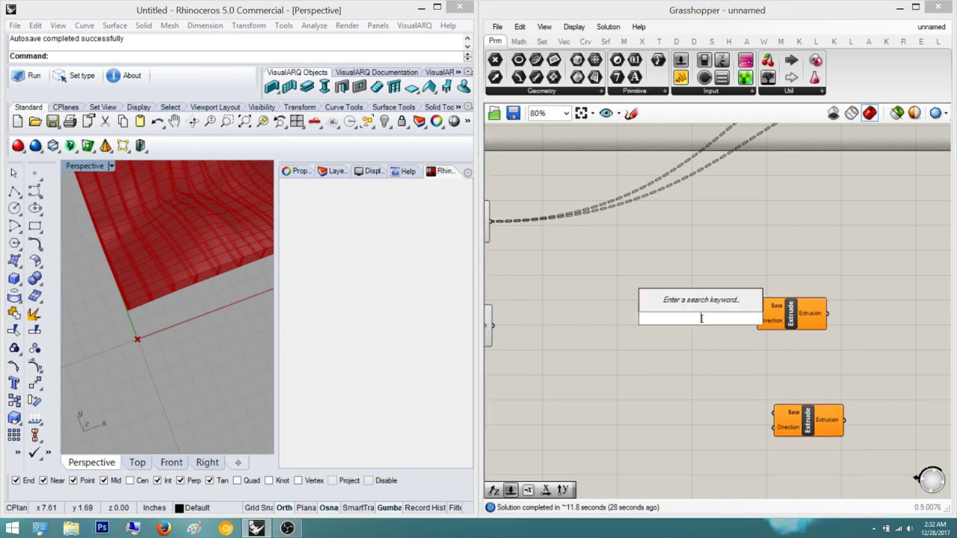
right_drag(855, 308, 885, 371)
scroll(885, 372, down, 3)
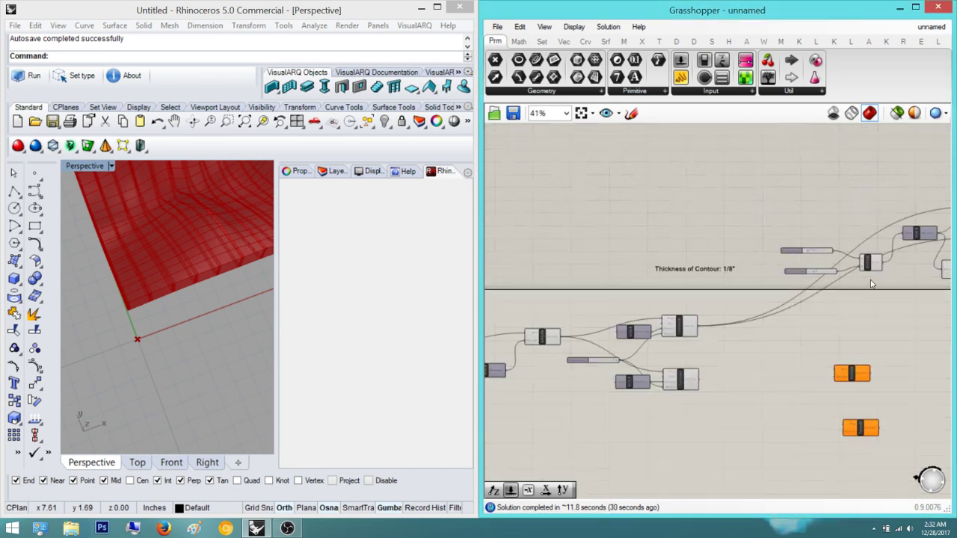
scroll(879, 284, up, 2)
right_drag(880, 284, 821, 304)
drag(834, 300, 658, 243)
drag(803, 280, 619, 423)
click(731, 406)
right_drag(730, 406, 738, 309)
- Add a Unit Y component and connect its vector to the Direction of the upper new Extrude
scroll(691, 337, up, 1)
double_click(698, 401)
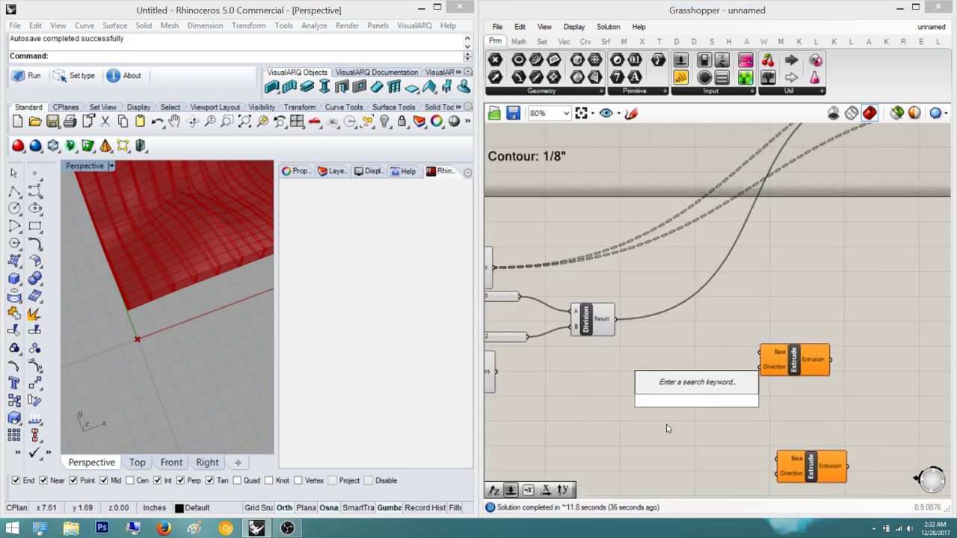
text(y)
key(Return)
scroll(667, 428, up, 1)
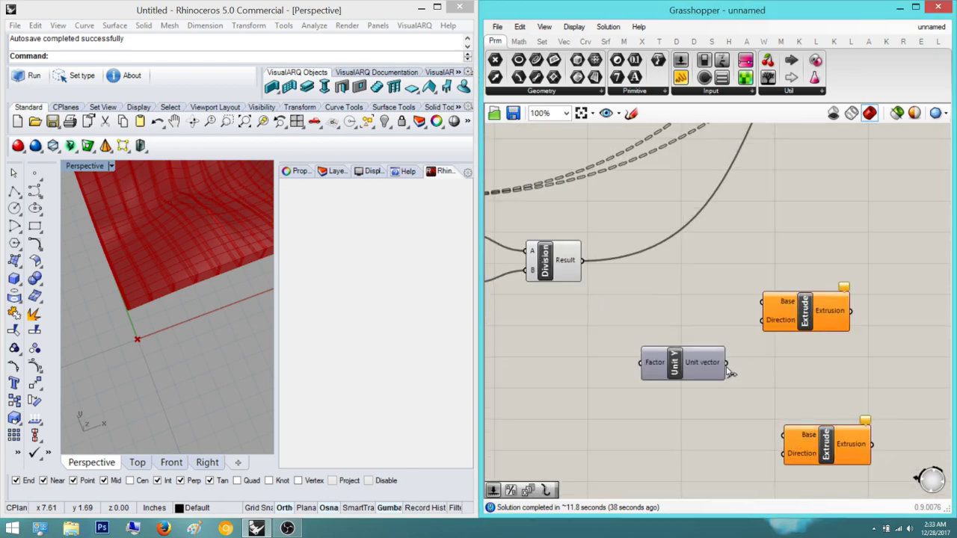
right_drag(766, 368, 778, 332)
- Add a Negative component in front of the lower new Extrude component
double_click(745, 445)
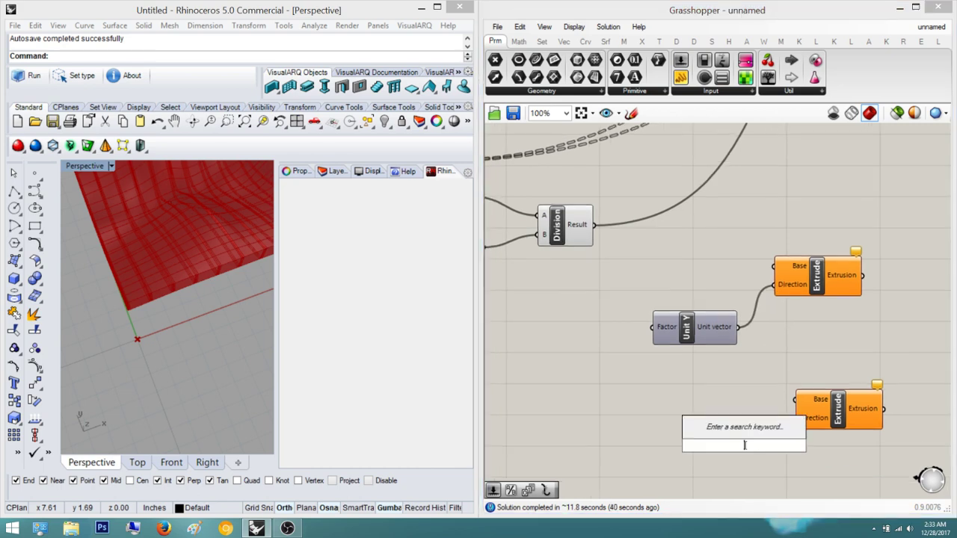
text(bega)
key(BackSpace)
key(BackSpace)
key(BackSpace)
key(BackSpace)
text(neag)
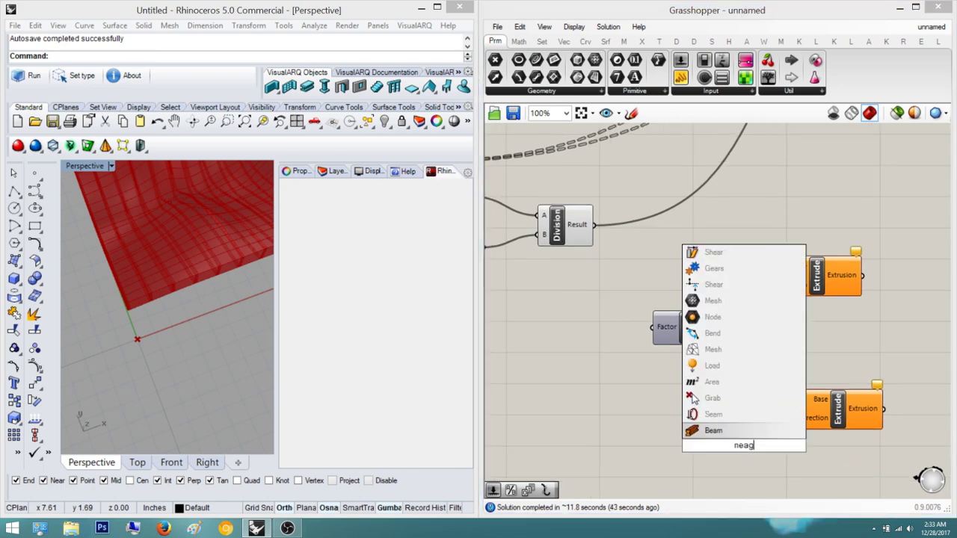
key(BackSpace)
text(ga)
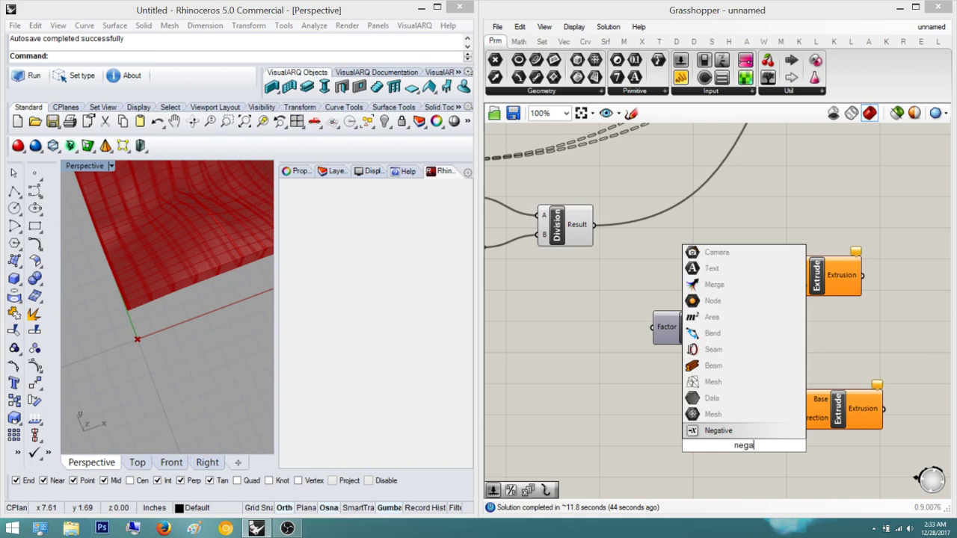
key(Return)
- Wire the Division result through Unit Y's Factor and the Negative component into the lower Extrude's Direction
scroll(745, 448, up, 1)
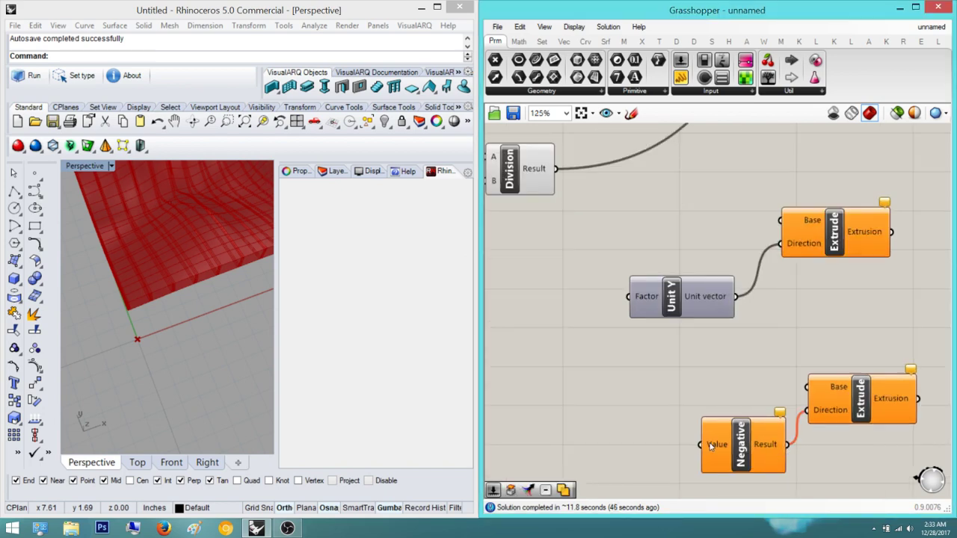
drag(710, 446, 735, 296)
drag(559, 209, 554, 169)
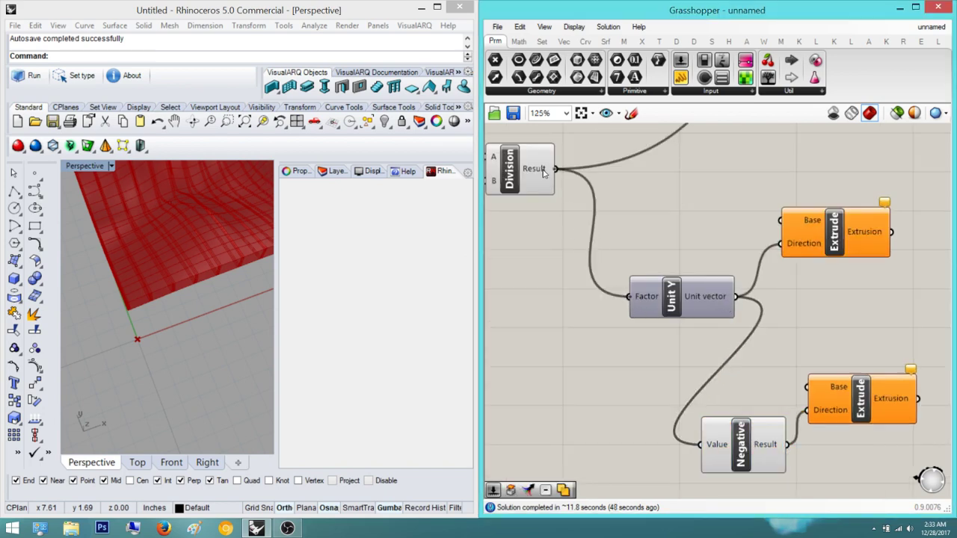
- Wire the Contours output of the Contour component below the thickness sliders into the Base of both new Extrude components
right_drag(805, 247, 634, 240)
scroll(591, 224, down, 10)
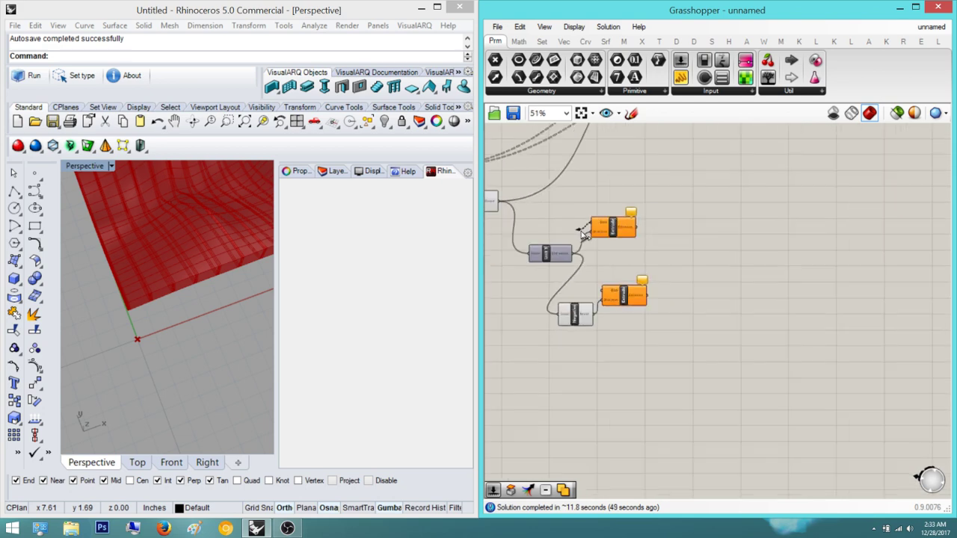
scroll(573, 243, up, 10)
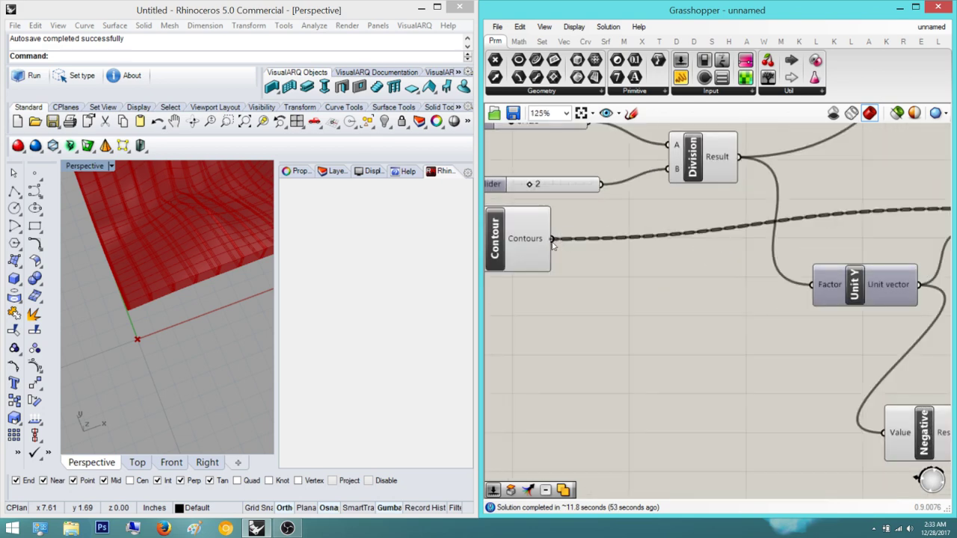
scroll(612, 274, down, 5)
drag(554, 240, 570, 271)
scroll(737, 304, up, 2)
scroll(740, 307, up, 3)
right_drag(614, 273, 651, 317)
drag(752, 374, 615, 181)
click(747, 216)
- Add two Cap Holes components and feed each one from the Extrusion output of one new Extrude component
right_drag(748, 216, 714, 287)
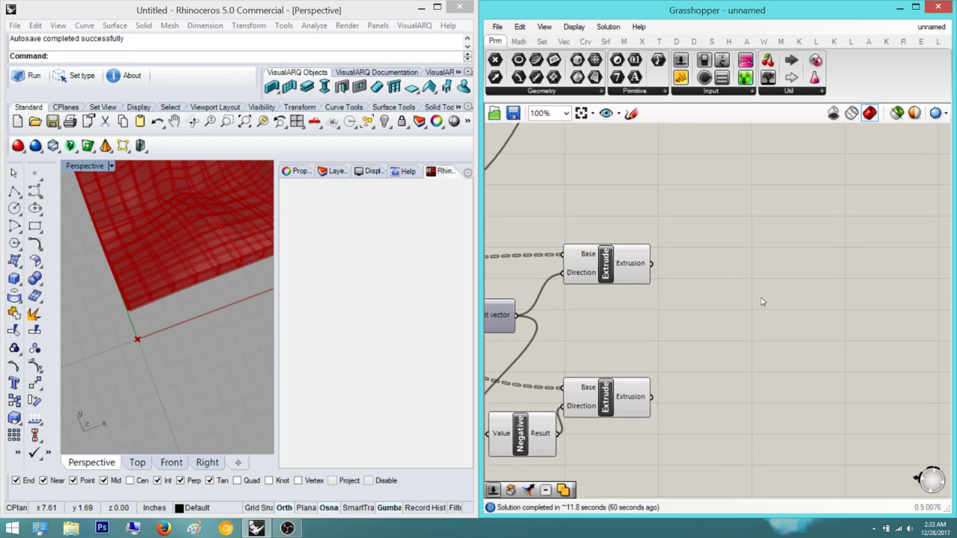
double_click(761, 296)
text(cap holes)
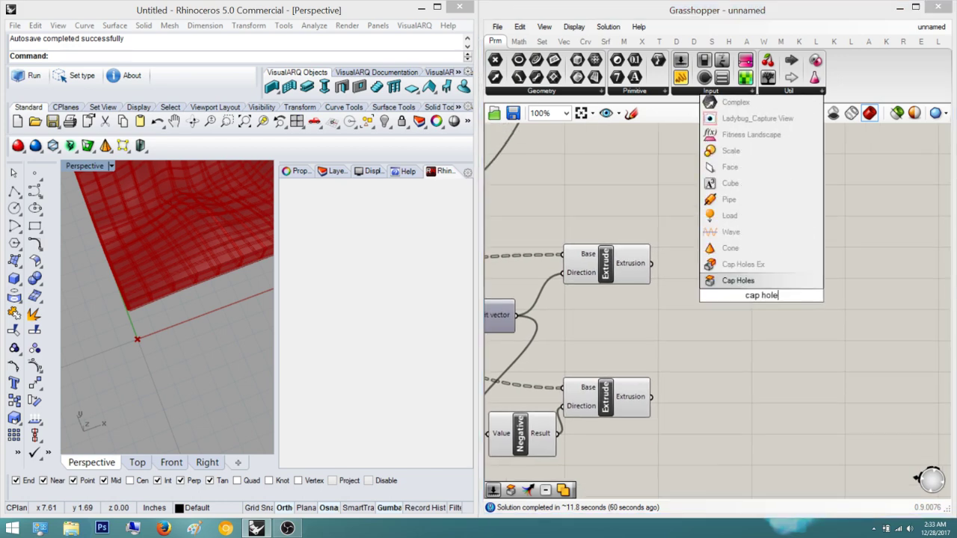
key(Return)
alt+drag(761, 299, 762, 385)
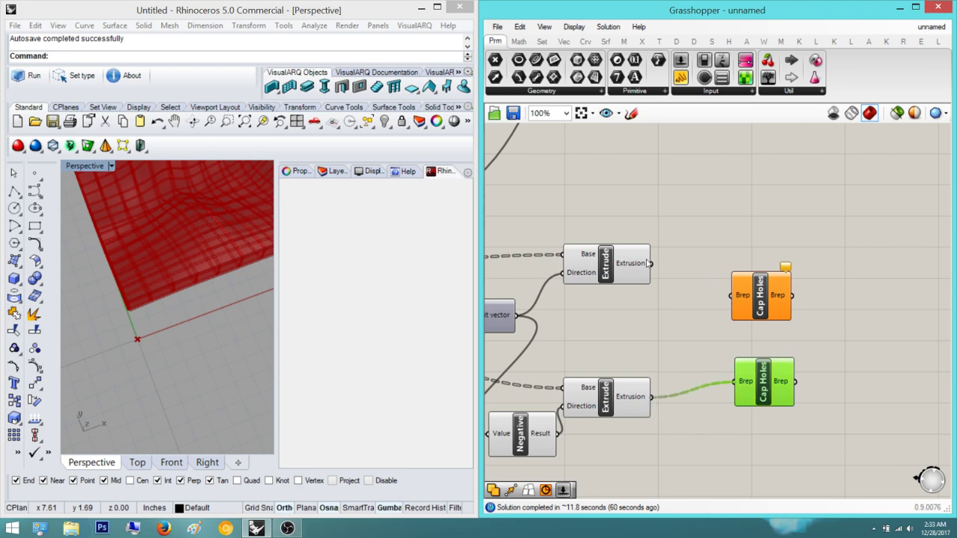
drag(646, 263, 650, 268)
- Add a Solid Union component and connect both new Cap Holes outputs to its Breps input
double_click(846, 283)
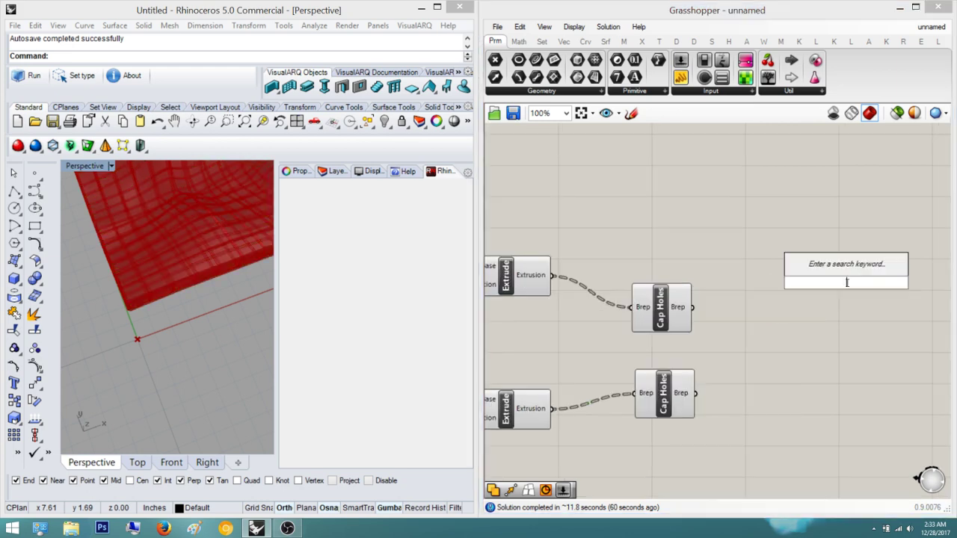
text(s)
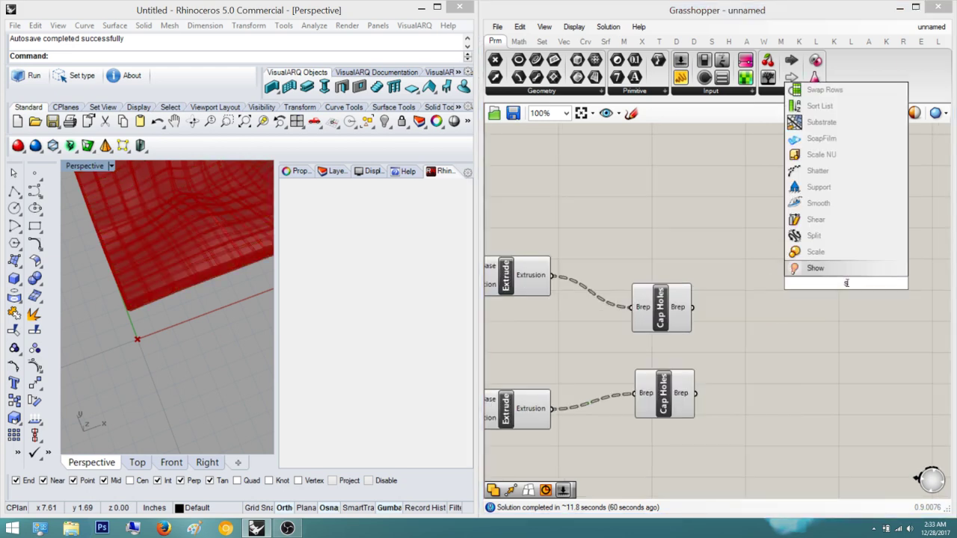
text(olid union)
key(Return)
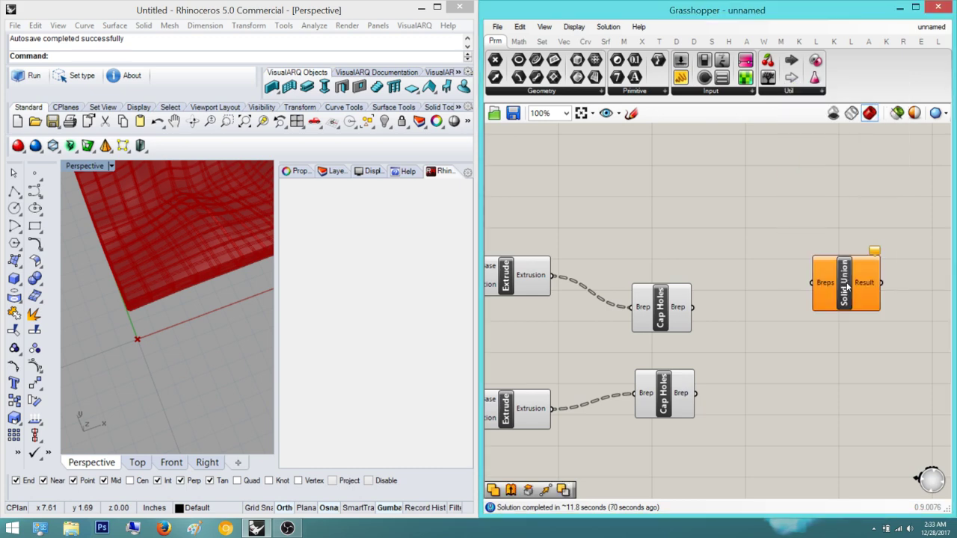
scroll(846, 287, up, 2)
drag(795, 282, 605, 319)
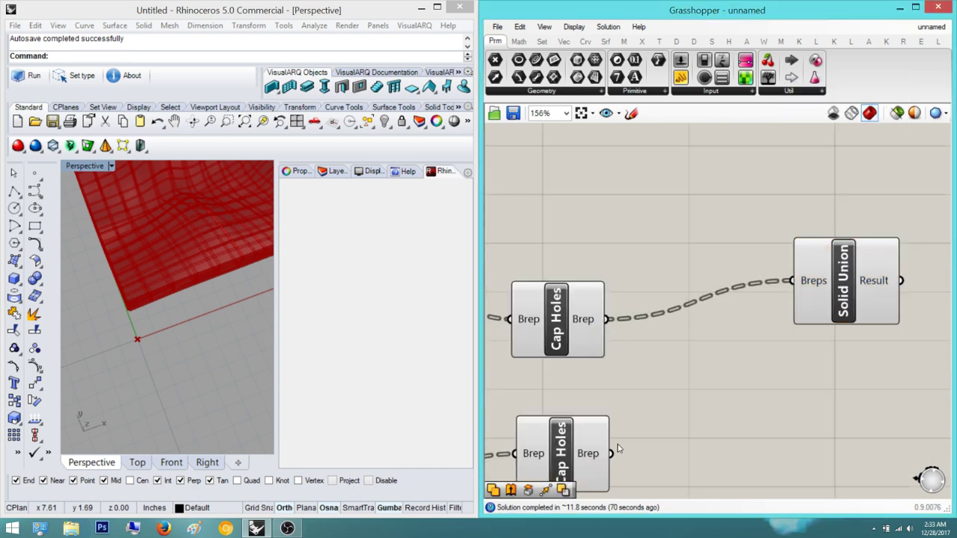
shift+drag(610, 453, 798, 281)
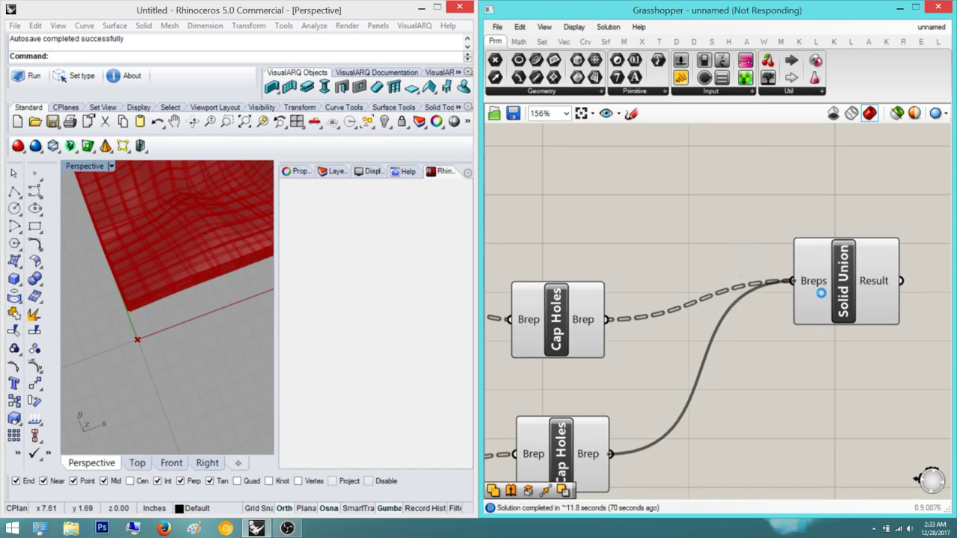
- Move the new Solid Union component down so it sits midway between its two Cap Holes components
scroll(817, 296, down, 2)
right_drag(817, 296, 719, 289)
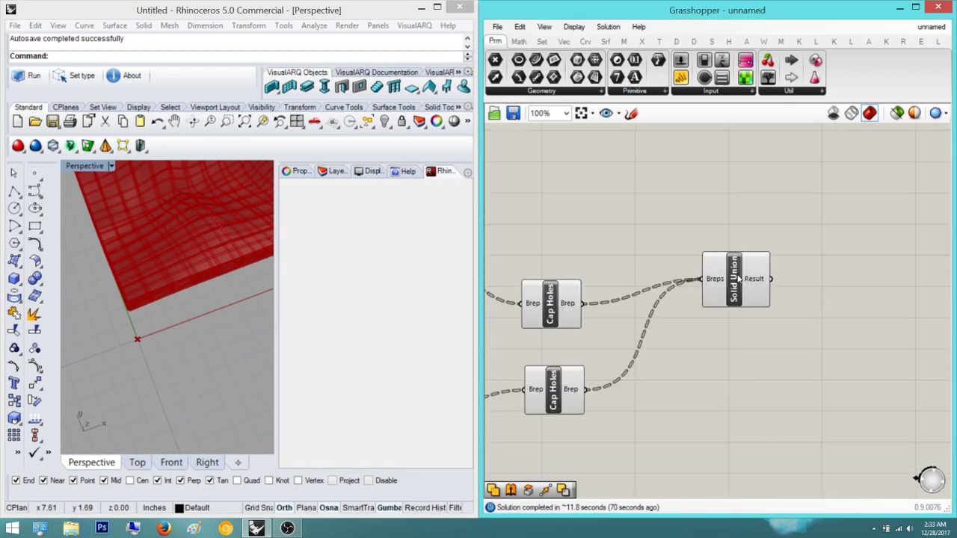
drag(737, 277, 710, 327)
click(801, 271)
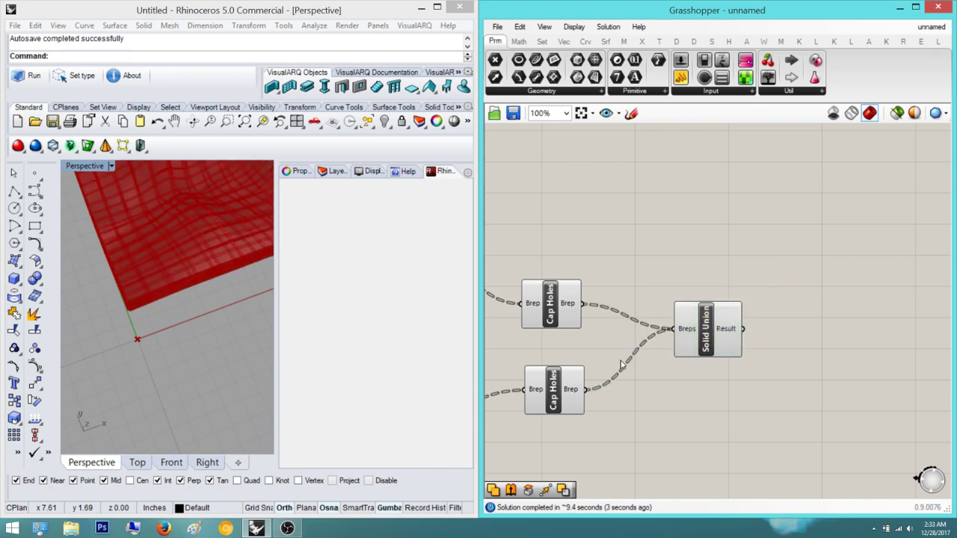
right_drag(646, 347, 615, 360)
click(674, 342)
- Line up the lower rib components beneath the upper rib branch and centre the upper Solid Union between its Cap Holes components
right_drag(165, 253, 191, 247)
click(717, 203)
scroll(718, 202, down, 4)
mouse_move(718, 202)
right_down()
mouse_move(686, 309)
mouse_move(665, 339)
right_up()
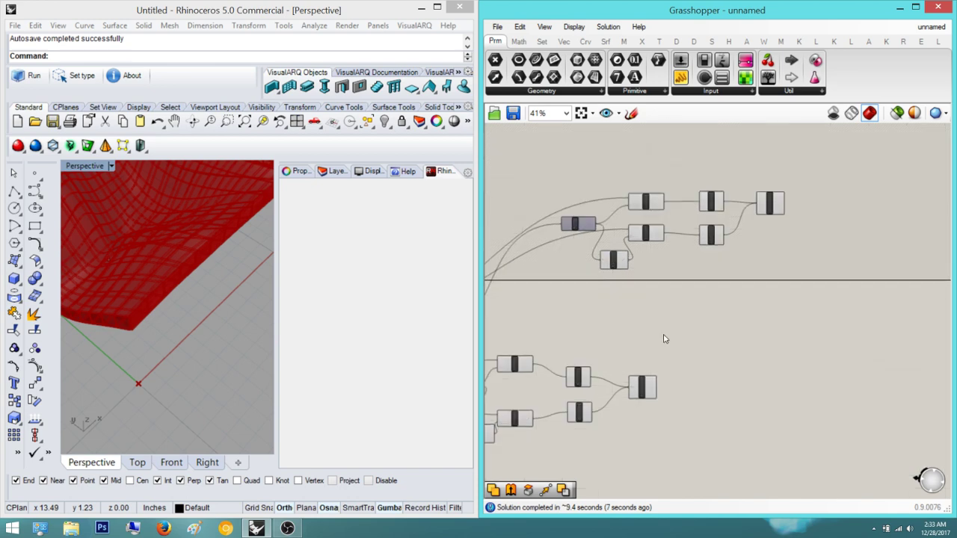
right_drag(697, 385, 751, 322)
drag(811, 384, 528, 285)
right_drag(570, 295, 629, 314)
drag(606, 309, 724, 248)
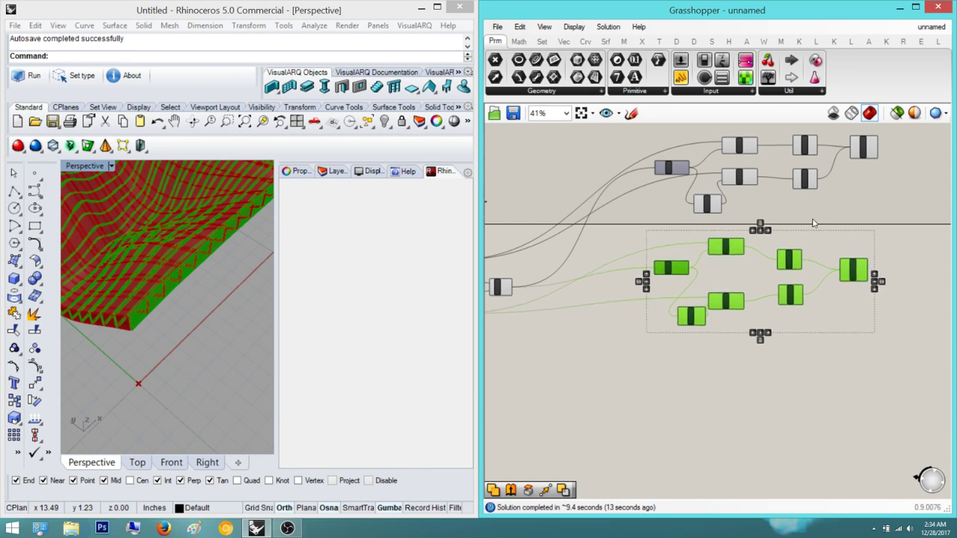
click(843, 214)
scroll(782, 188, up, 3)
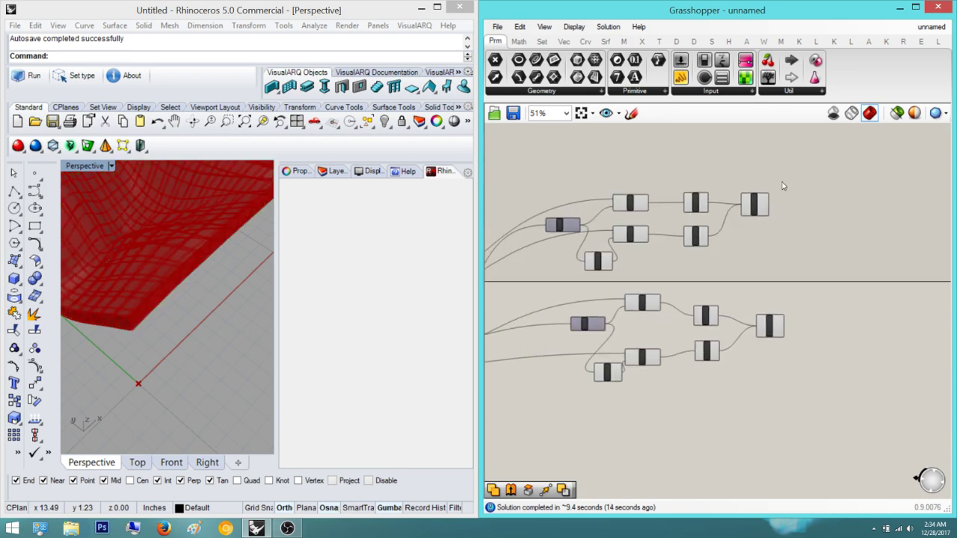
drag(740, 222, 750, 255)
- Inspect both rib sets in the perspective view by highlighting the upper and lower Solid Union components in turn
drag(826, 416, 761, 224)
drag(780, 313, 761, 224)
right_drag(122, 352, 207, 251)
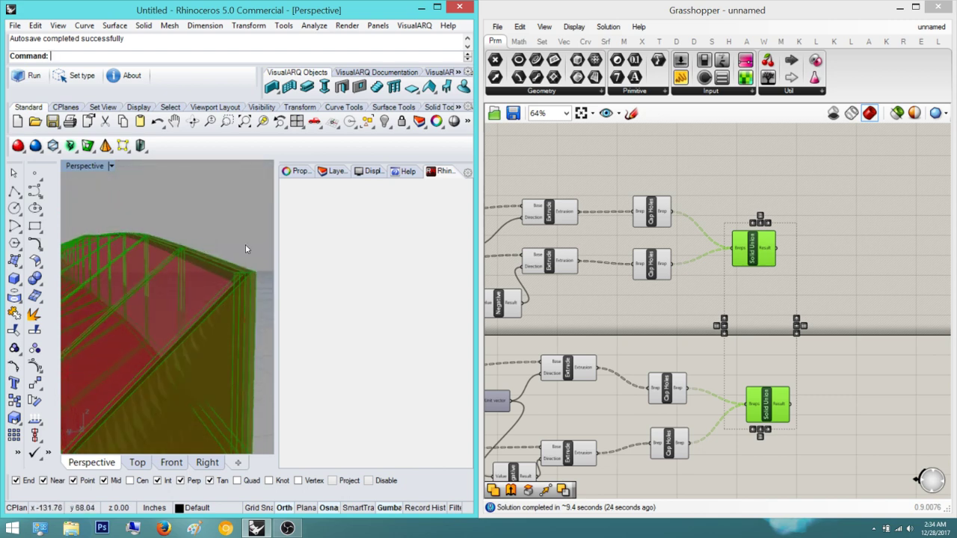
click(832, 249)
right_drag(217, 279, 184, 287)
click(763, 252)
right_drag(195, 370, 86, 332)
scroll(154, 324, up, 7)
right_drag(152, 319, 160, 349)
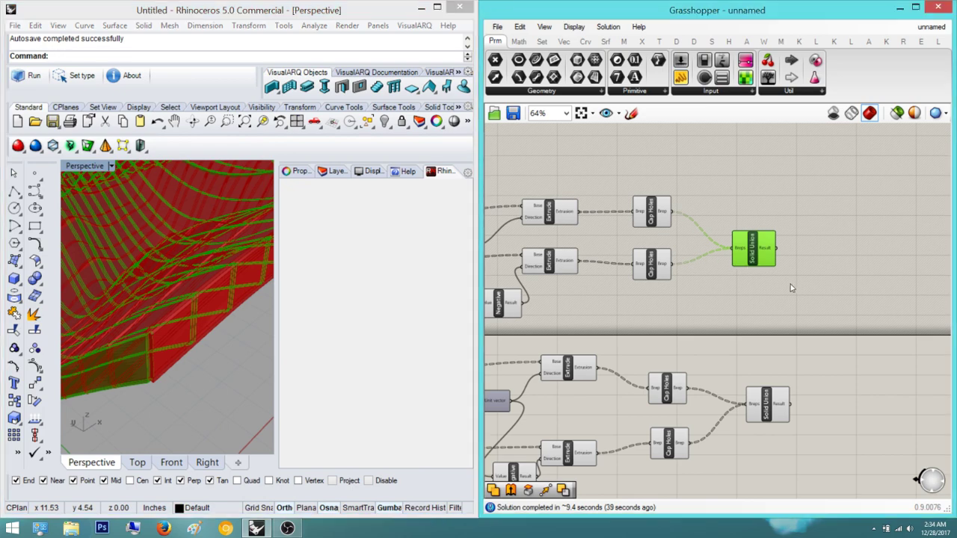
click(774, 414)
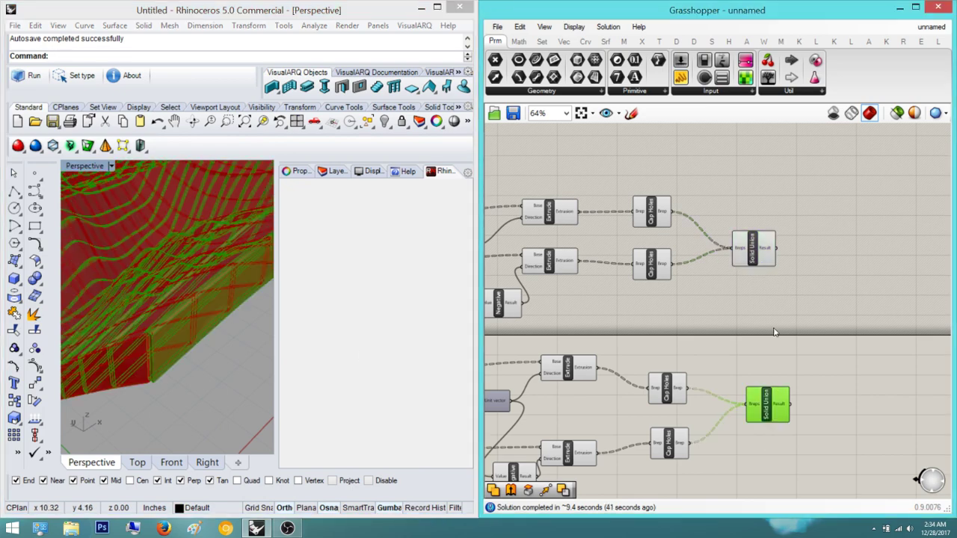
click(764, 255)
click(775, 406)
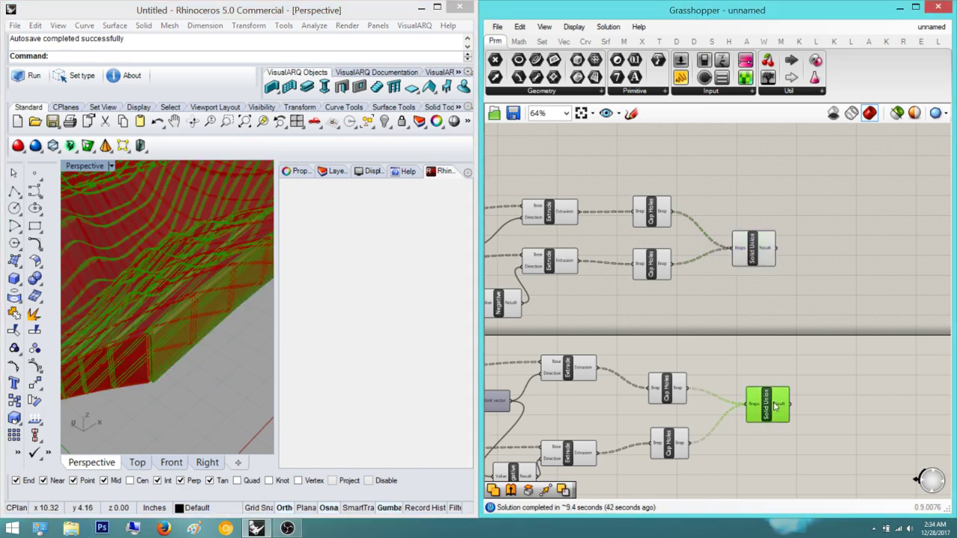
click(752, 246)
- Add a Move component, a Unit Z component and a number slider set to 0.25 beside the upper Solid Union
double_click(869, 252)
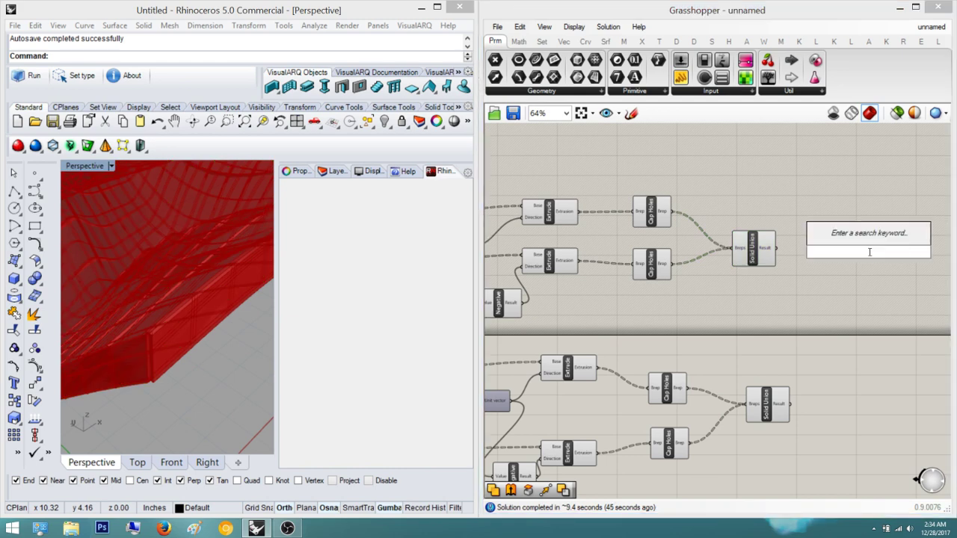
text(move)
key(Return)
double_click(837, 294)
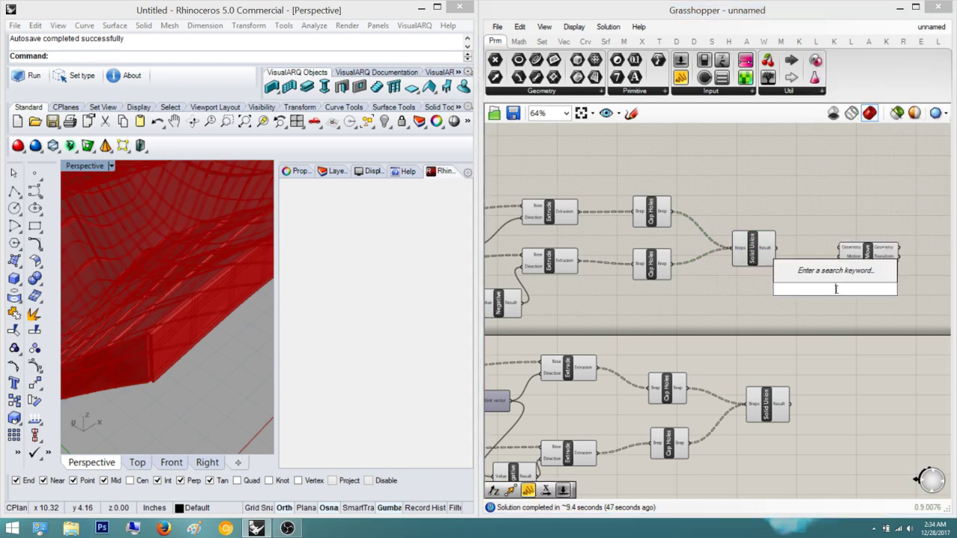
text(unit z)
key(Return)
double_click(757, 345)
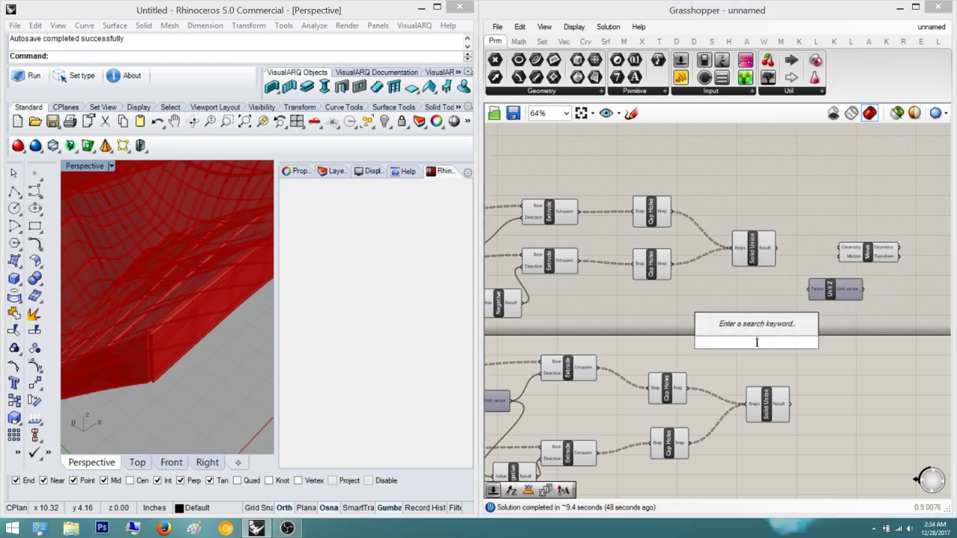
text(0.25)
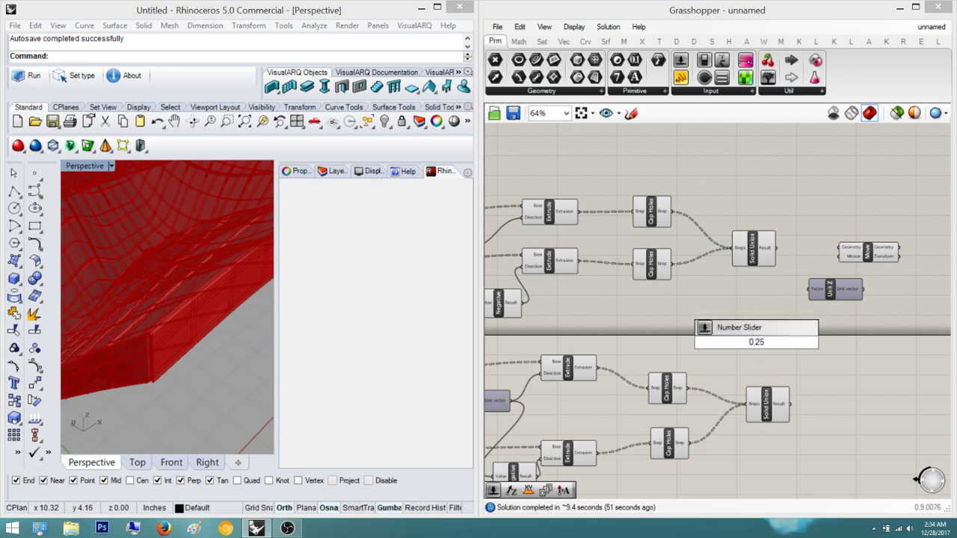
key(Return)
- Wire the 0.25 slider through Unit Z into Move's Motion, and the upper Solid Union's Result into Move's Geometry
scroll(731, 356, up, 3)
drag(884, 241, 883, 217)
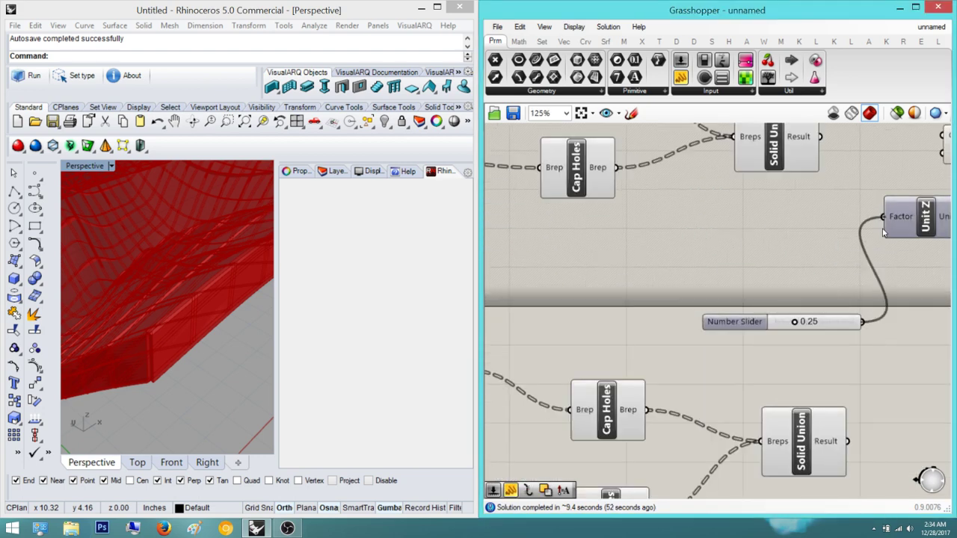
right_drag(882, 217, 700, 307)
drag(814, 310, 637, 228)
right_drag(827, 236, 689, 274)
drag(689, 273, 817, 268)
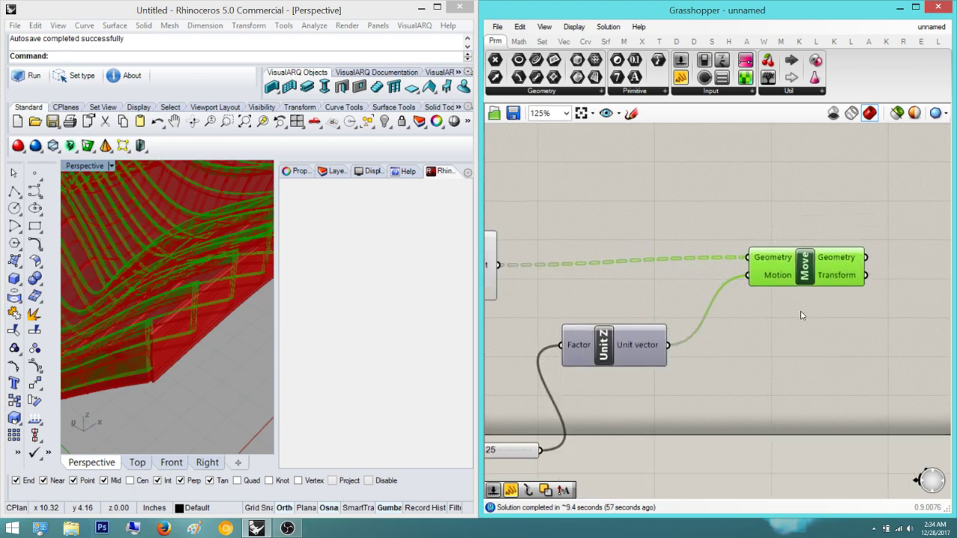
- Turn off the preview of the upper Solid Union component
click(773, 334)
right_drag(739, 352, 718, 364)
click(780, 293)
right_drag(778, 314, 841, 282)
scroll(841, 282, down, 2)
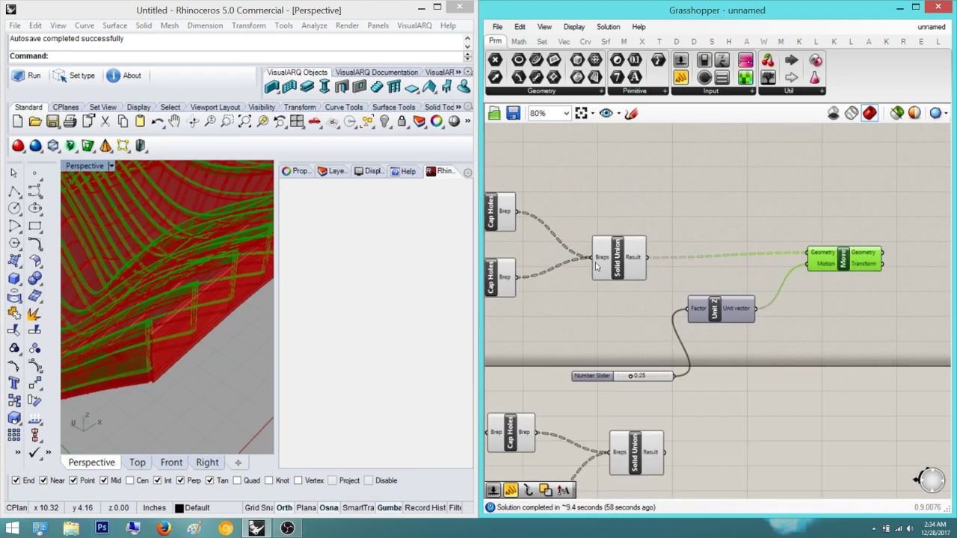
click(607, 258)
middle_click(606, 255)
click(648, 219)
click(720, 220)
- Turn off the preview of the upper branch's Extrude and Cap Holes components
right_drag(720, 220, 796, 248)
right_drag(713, 304, 836, 304)
scroll(835, 304, down, 2)
scroll(752, 347, down, 1)
drag(769, 361, 635, 238)
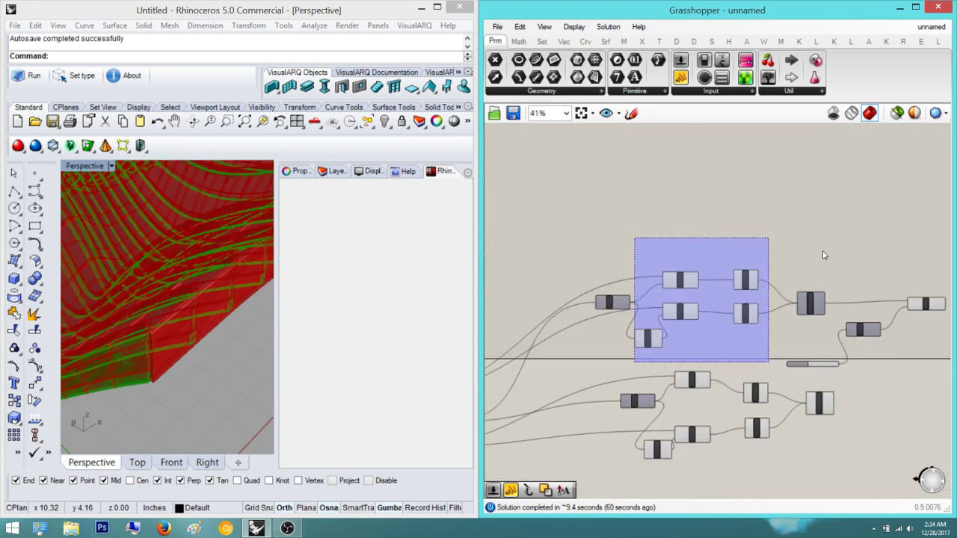
middle_click(823, 255)
click(856, 222)
- Inspect the moved ribs in the perspective view by highlighting the Move component
scroll(844, 288, up, 5)
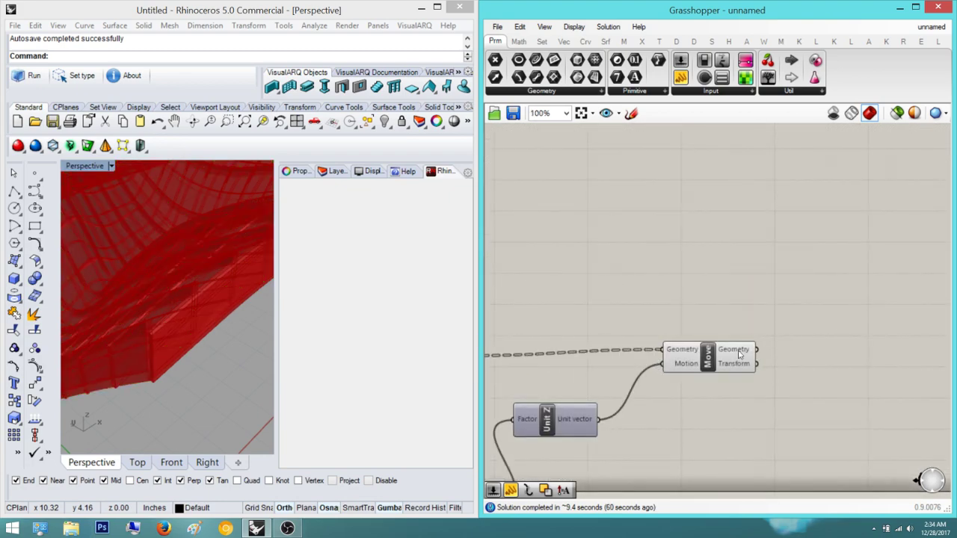
click(738, 353)
right_drag(250, 360, 198, 314)
click(792, 293)
right_drag(756, 335, 675, 352)
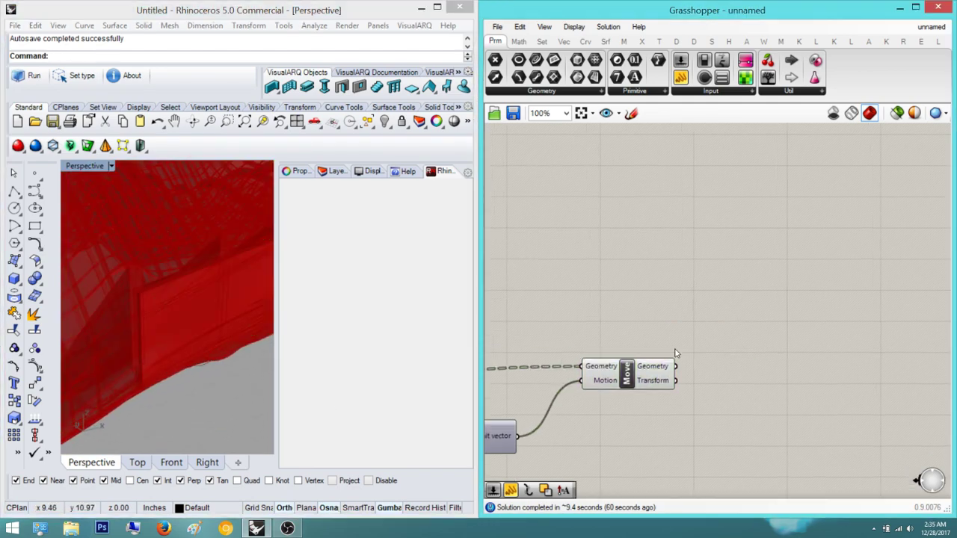
click(626, 374)
scroll(642, 321, down, 1)
mouse_move(652, 303)
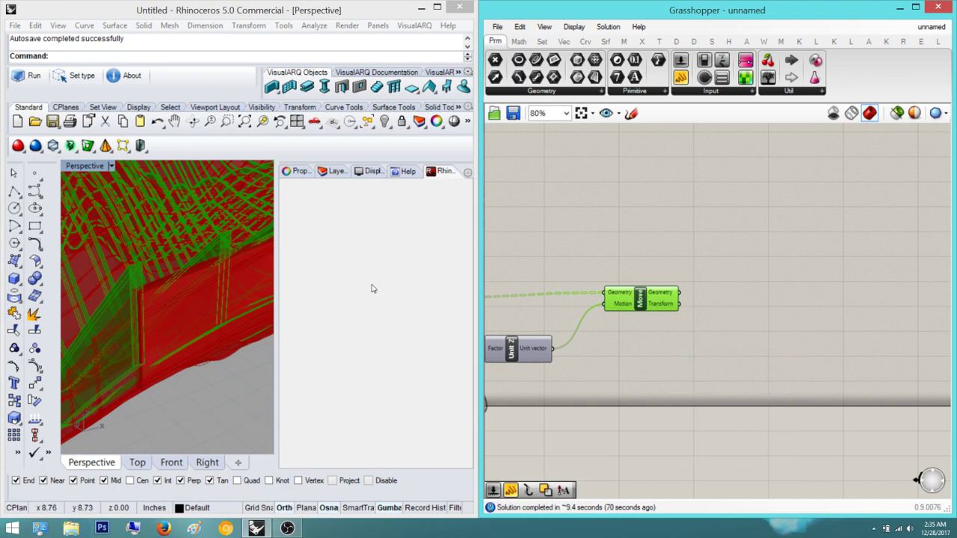
- Move the lower Solid Union component across so it sits below the Move component
right_drag(730, 379, 787, 245)
scroll(787, 245, down, 2)
scroll(595, 331, up, 1)
click(591, 316)
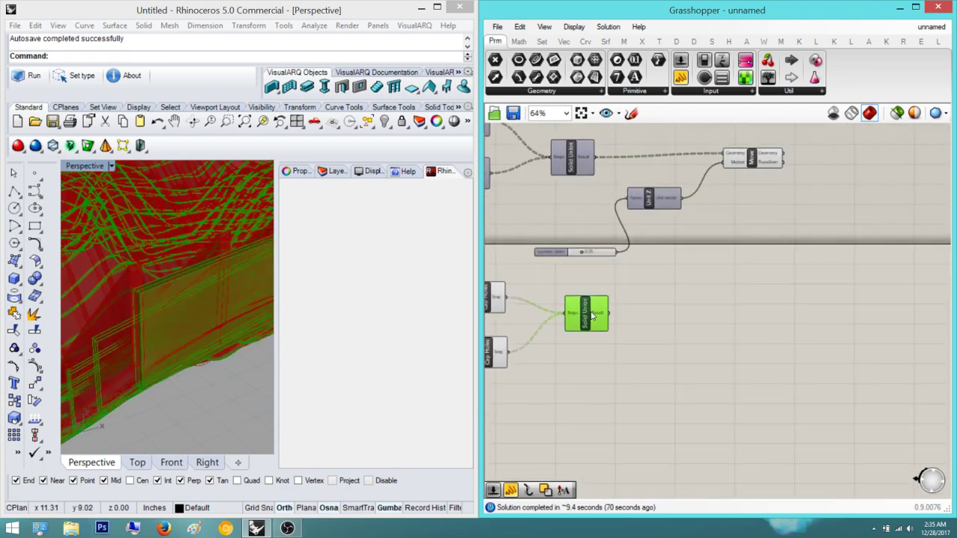
drag(595, 319, 748, 303)
click(824, 254)
- Add a Flatten Tree component beyond Move and the lower Solid Union, and connect a Panel to Move's Geometry output
right_drag(865, 240, 802, 262)
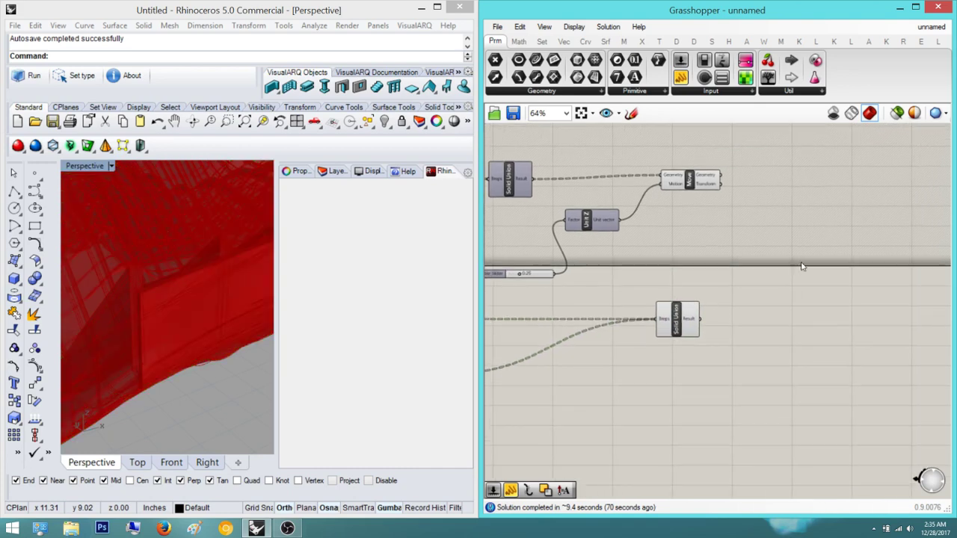
double_click(802, 262)
text(flatten)
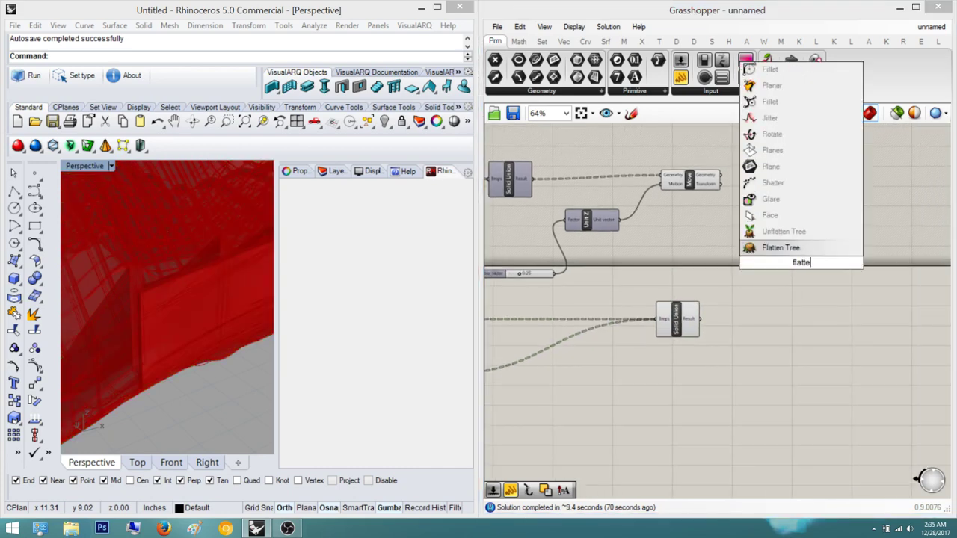
key(Return)
right_drag(792, 266, 706, 327)
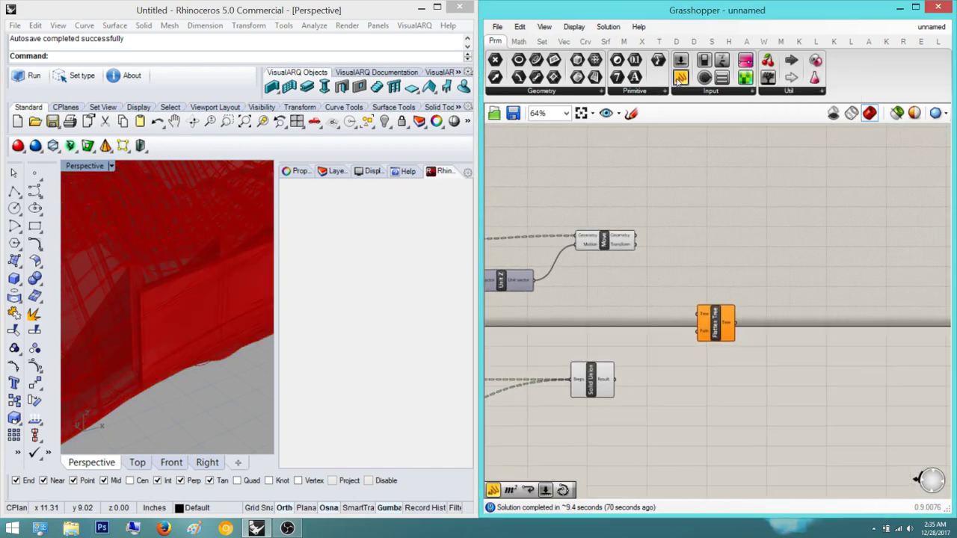
drag(678, 78, 634, 236)
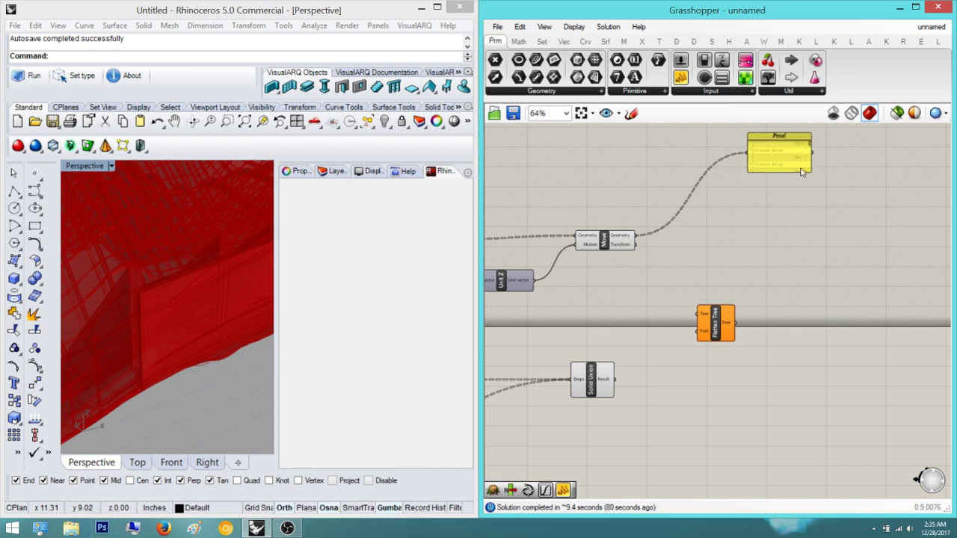
- Enlarge the Panel on Move's Geometry output to read its branches, and move it up away from the other components
drag(795, 171, 794, 292)
scroll(829, 224, up, 4)
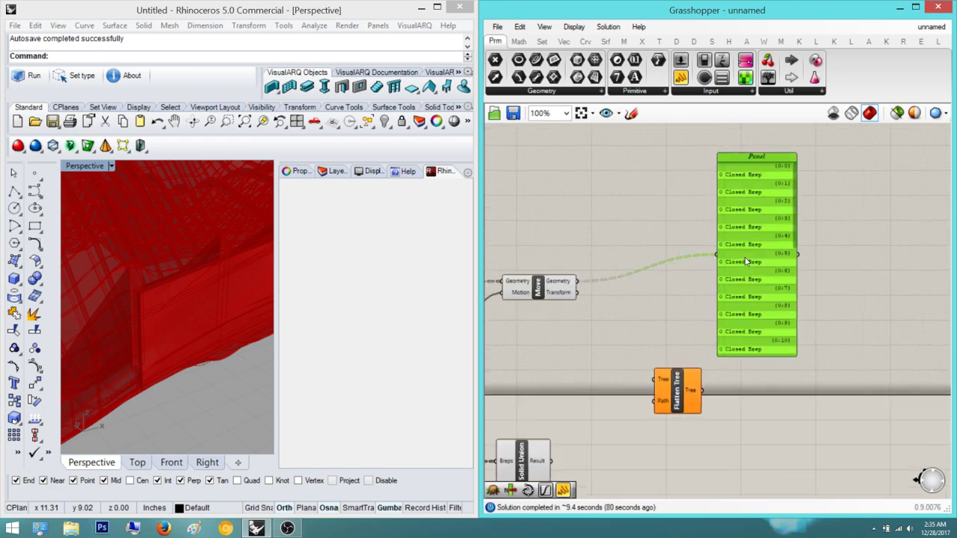
scroll(796, 370, down, 6)
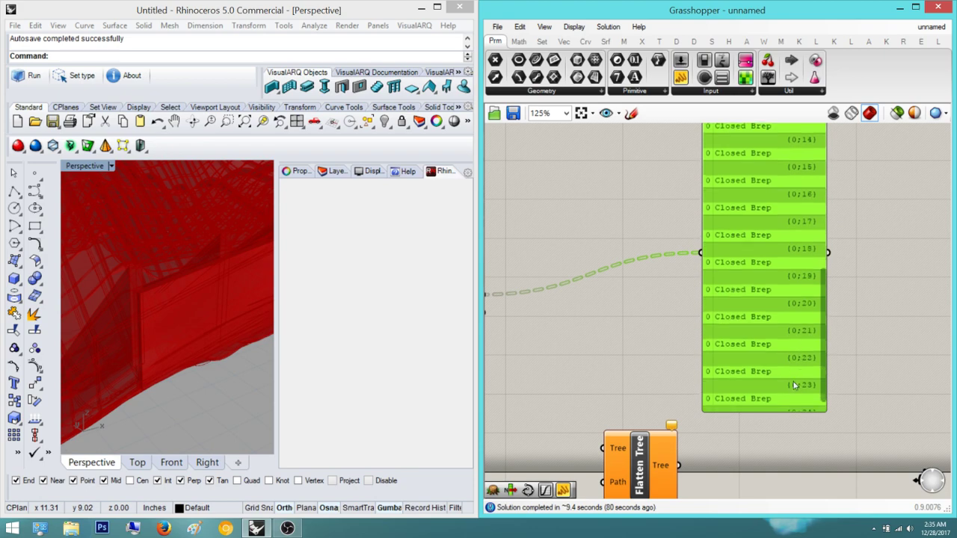
scroll(847, 279, down, 5)
right_drag(847, 279, 803, 344)
drag(803, 295, 751, 192)
click(758, 278)
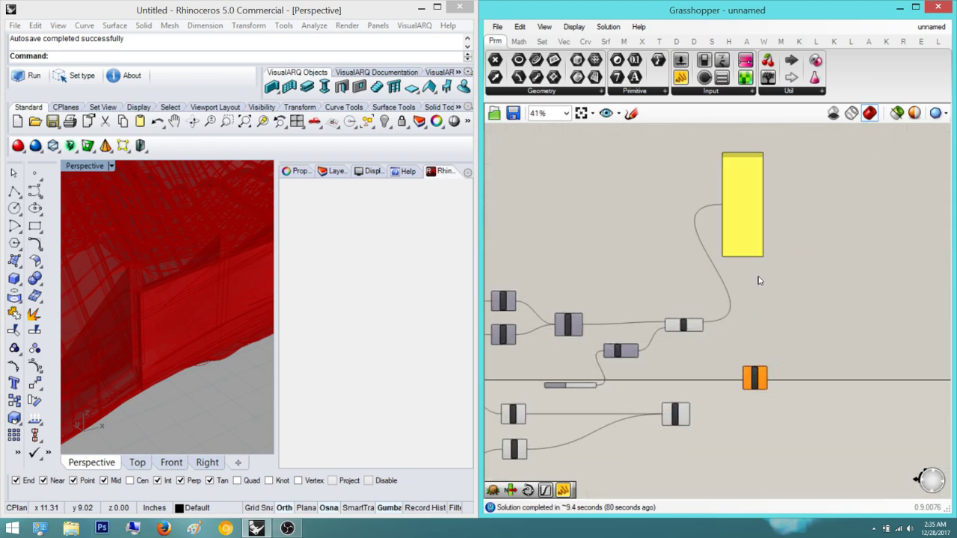
- Connect Move's Geometry output to the Flatten Tree's Tree input and place Flatten Tree right beside Move
scroll(757, 278, up, 3)
right_drag(736, 321, 730, 228)
scroll(699, 350, up, 1)
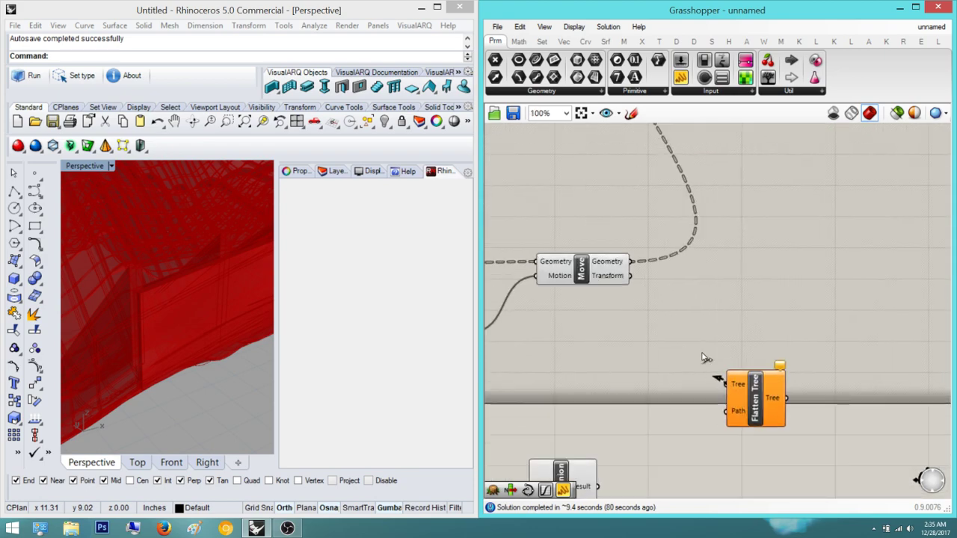
drag(723, 385, 633, 262)
drag(740, 397, 700, 281)
right_drag(720, 454, 735, 380)
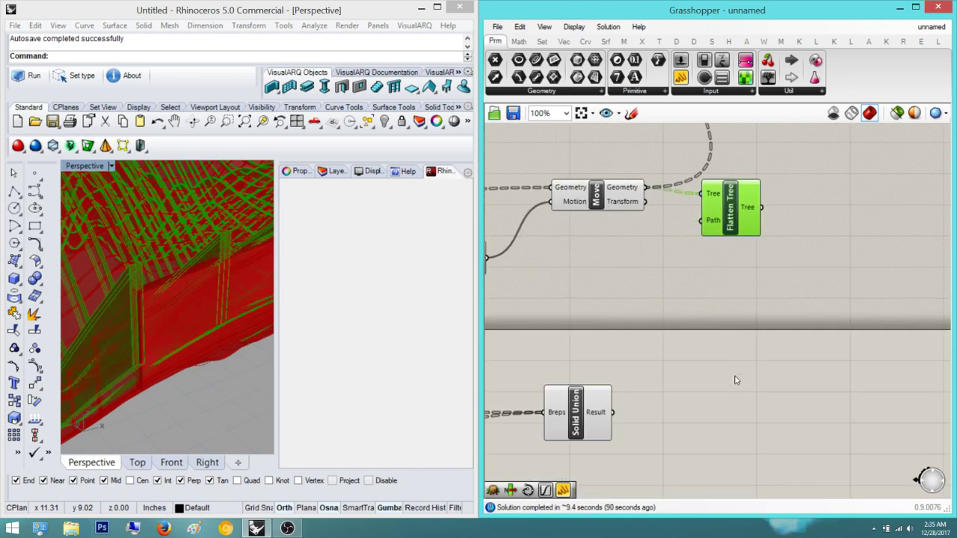
- Add a second Flatten Tree in the lower branch and connect the Solid Union's Result to its Tree input
double_click(735, 381)
text(flatten)
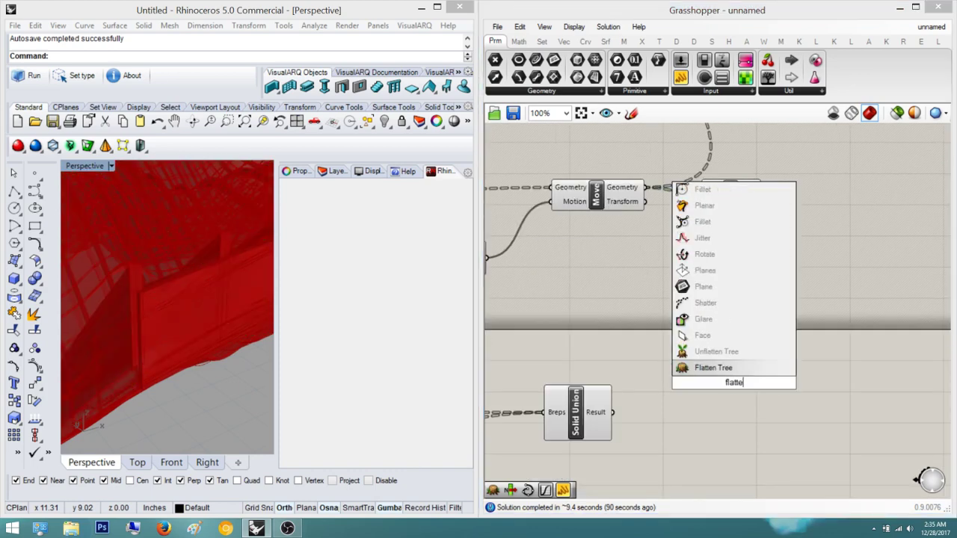
key(Return)
scroll(734, 383, up, 1)
scroll(734, 385, up, 1)
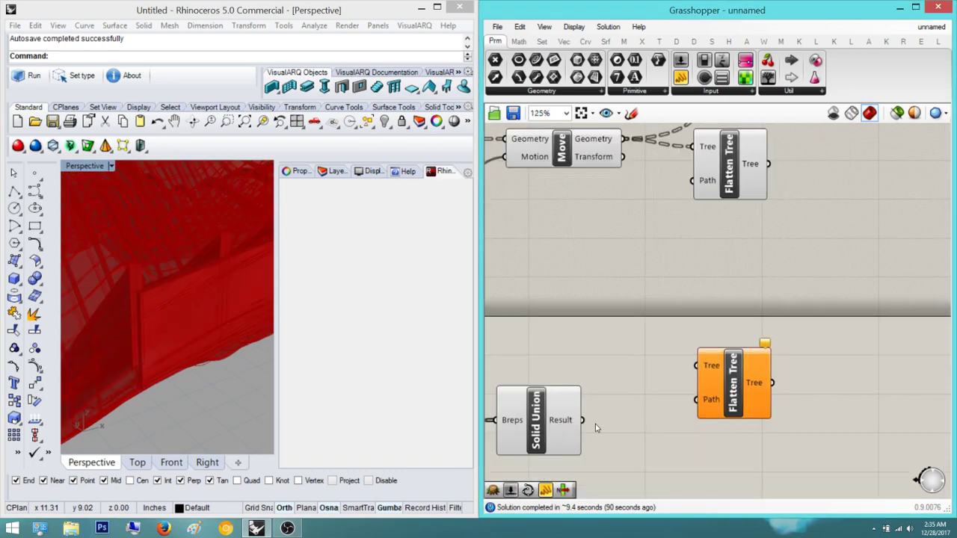
mouse_move(596, 428)
mouse_down()
mouse_move(698, 365)
mouse_move(583, 420)
mouse_up()
click(674, 420)
right_drag(808, 376, 733, 387)
right_drag(811, 301, 738, 338)
double_click(739, 339)
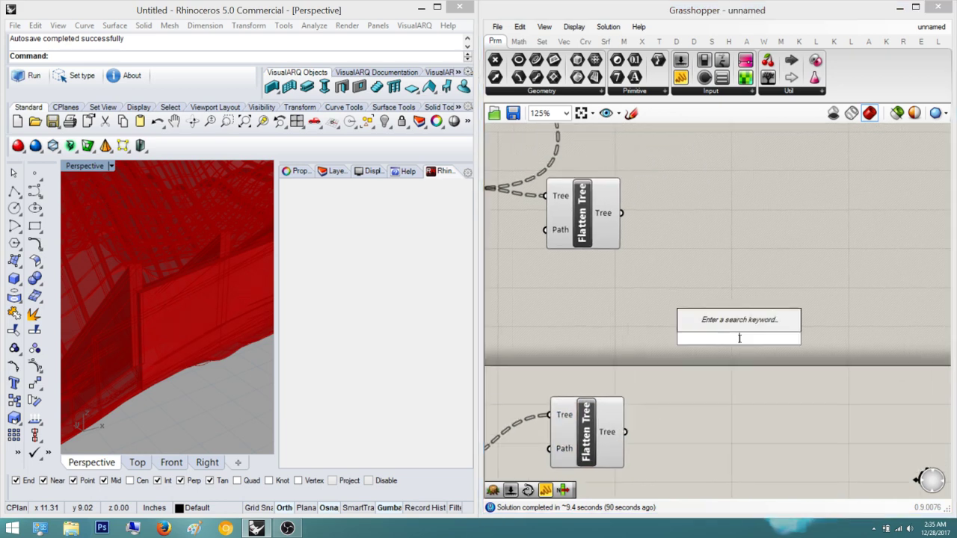
right_drag(750, 293, 677, 333)
click(749, 281)
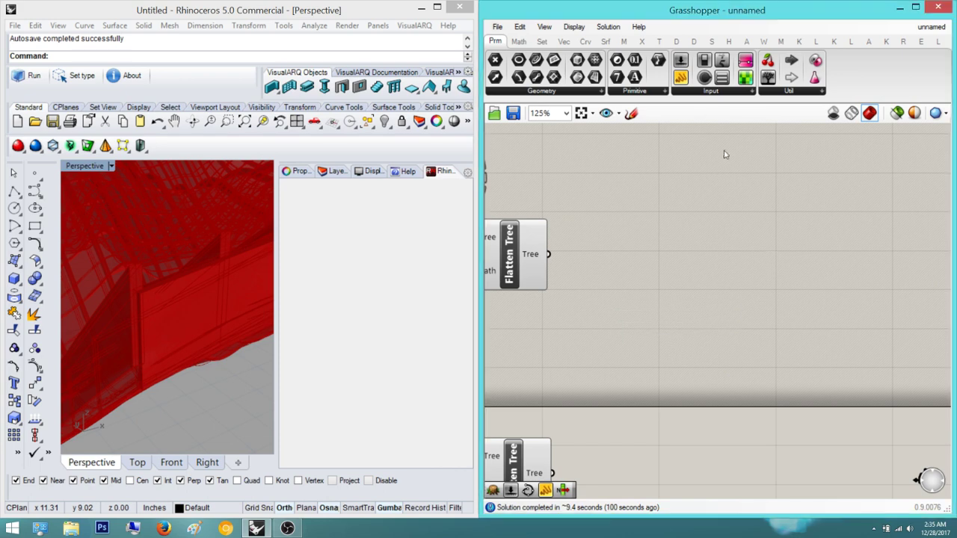
- Add a Panel beside the upper Flatten Tree, connect it to the Tree output, and enlarge it to show the list
drag(683, 79, 702, 258)
right_drag(626, 282, 704, 296)
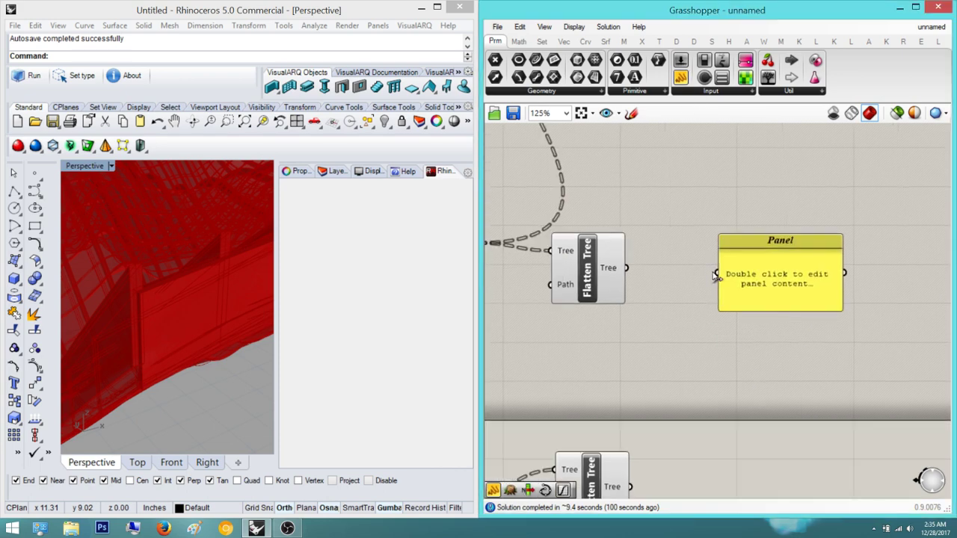
drag(715, 273, 627, 268)
drag(699, 312, 729, 486)
click(811, 357)
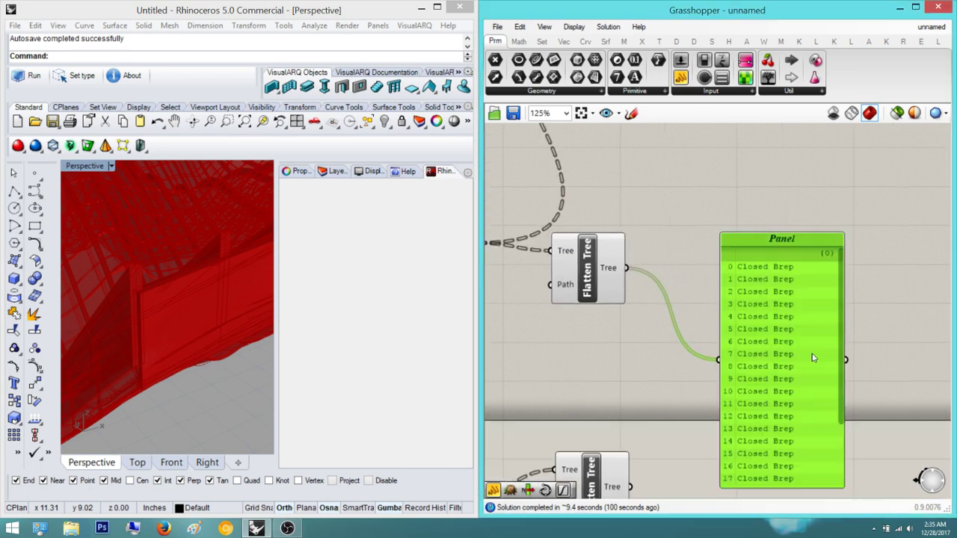
- Compare the flattened list with the Panel of Move's unflattened branches, and delete the Panel on the upper Flatten Tree
scroll(746, 362, down, 4)
scroll(758, 366, up, 4)
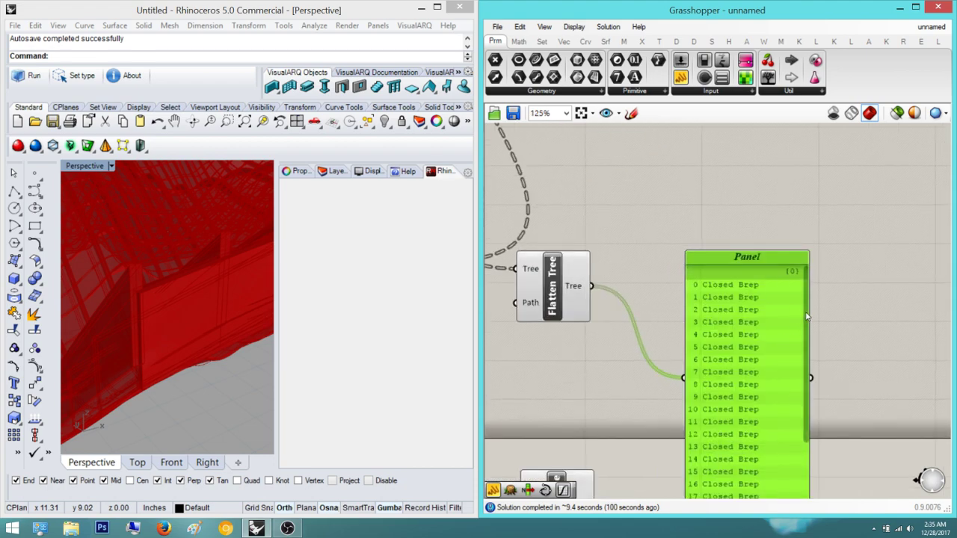
right_drag(724, 246, 751, 403)
scroll(752, 401, down, 4)
scroll(676, 225, up, 2)
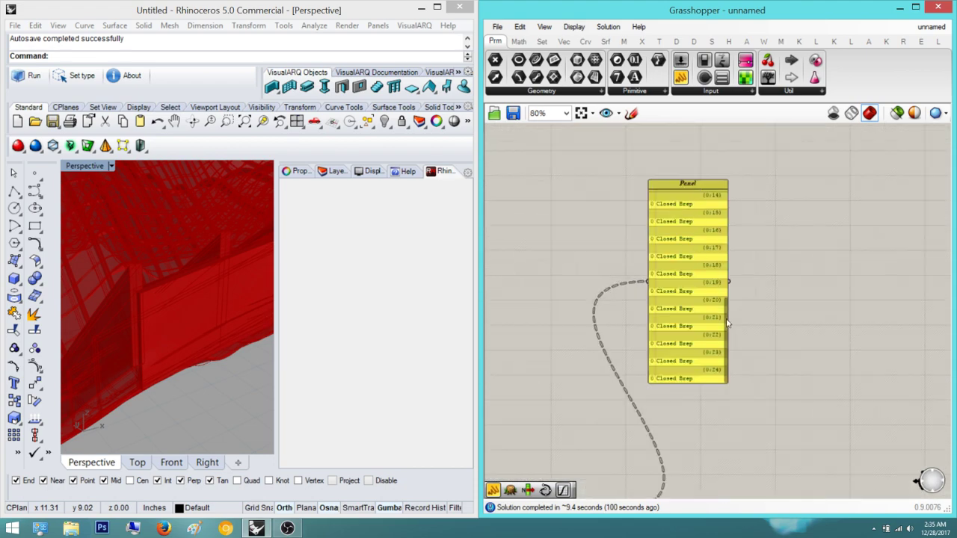
scroll(733, 327, down, 1)
right_drag(806, 483, 792, 385)
scroll(774, 432, up, 3)
key(Delete)
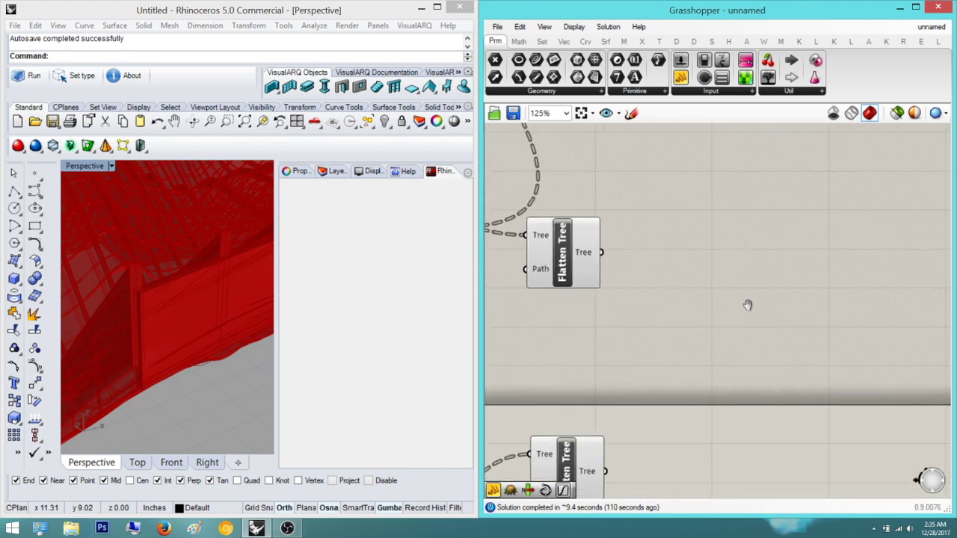
- Add a Solid Difference component beyond the two Flatten Tree components
double_click(752, 305)
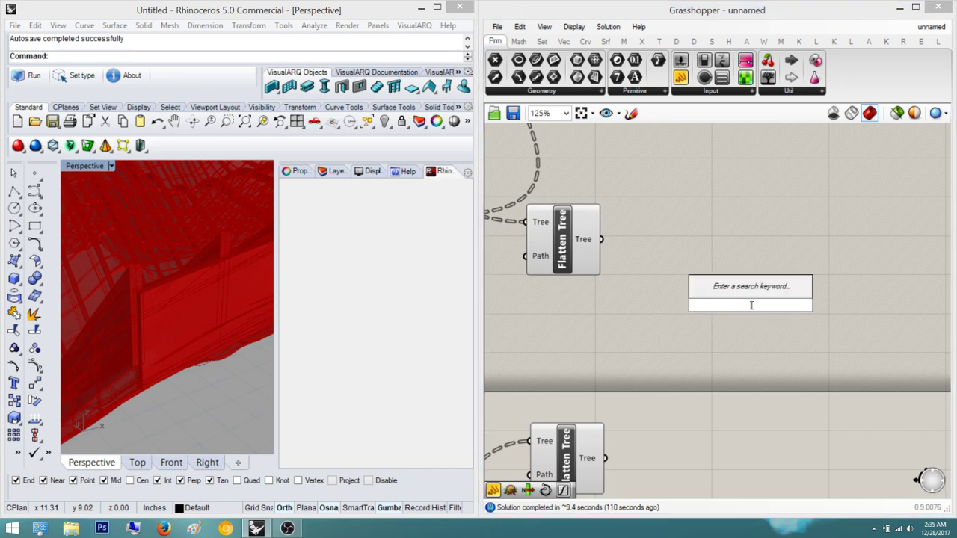
text(solid diff)
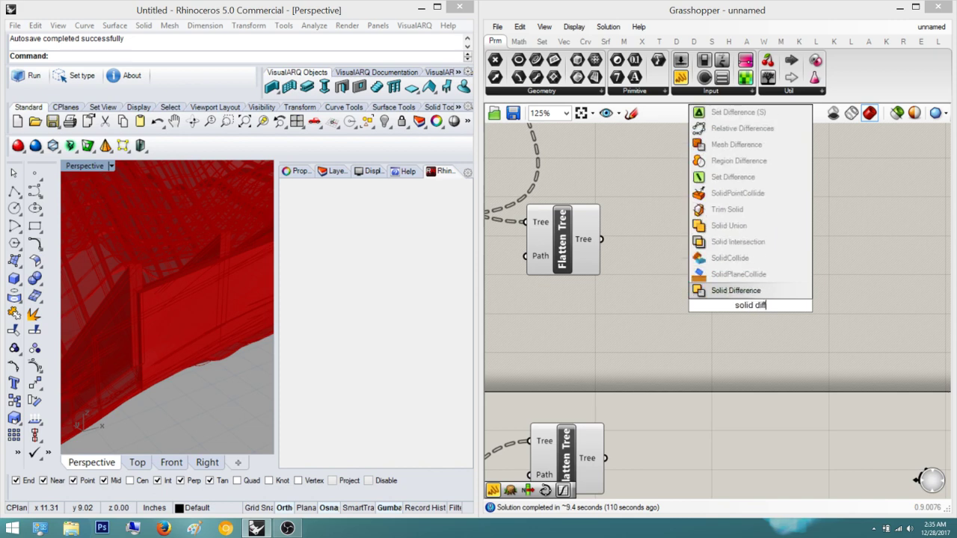
key(Return)
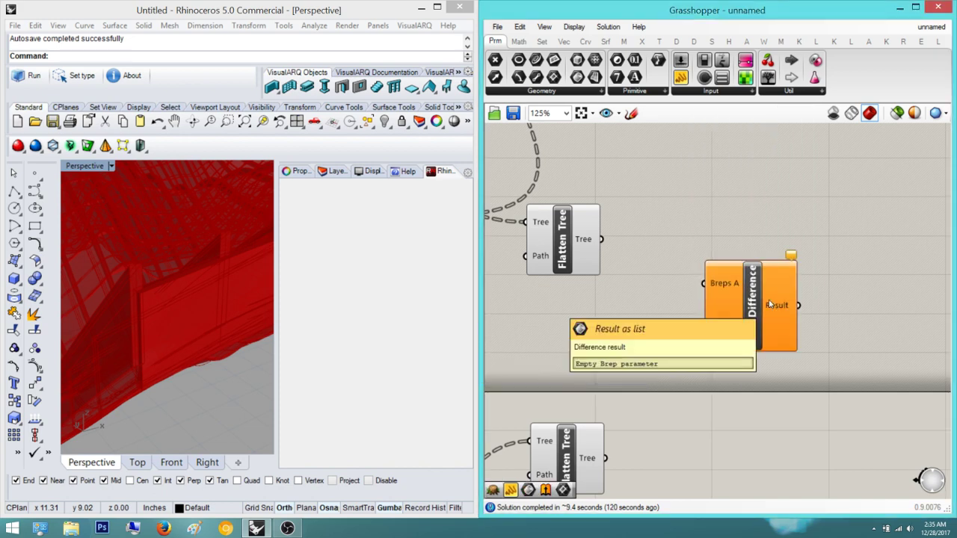
drag(770, 304, 792, 304)
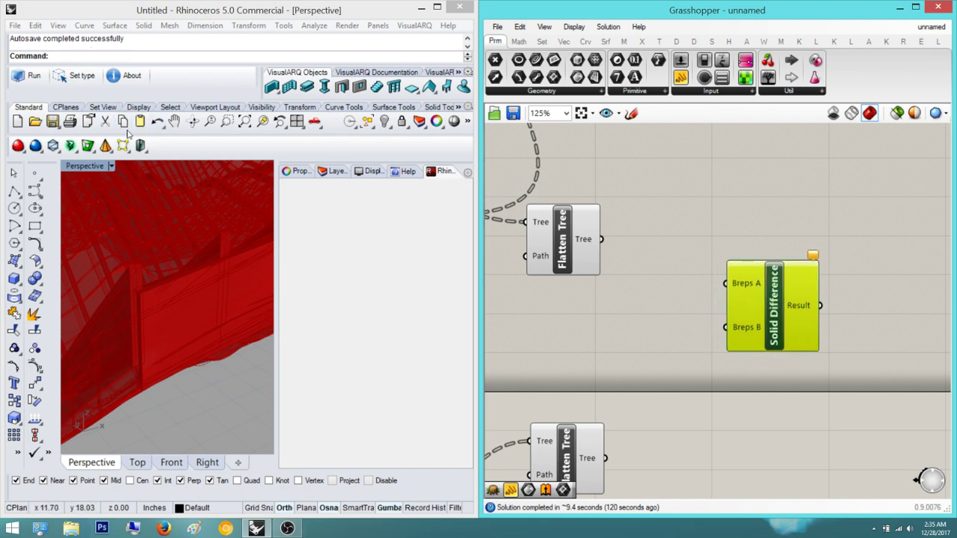
click(774, 200)
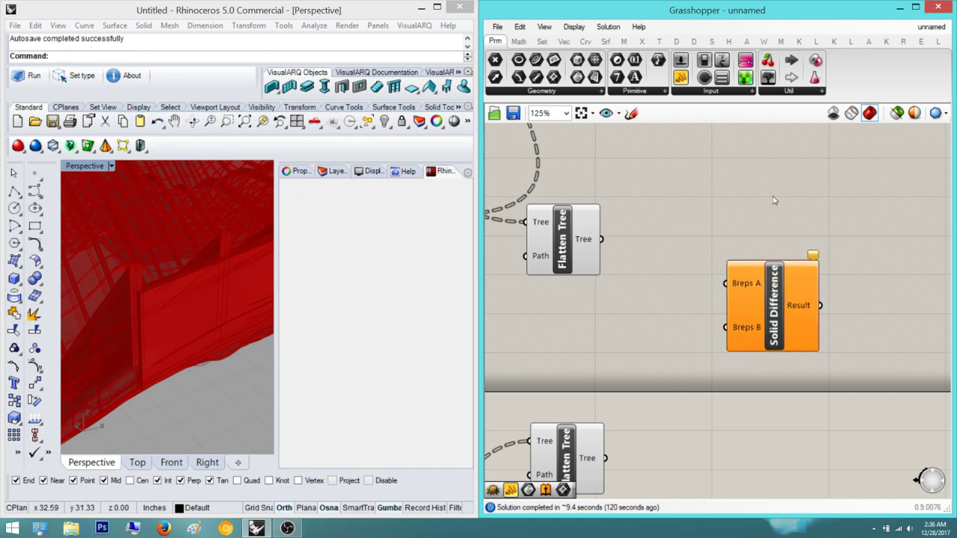
- Connect the upper Flatten Tree to Solid Difference's Breps A input and the lower Flatten Tree to Breps B
scroll(699, 215, up, 1)
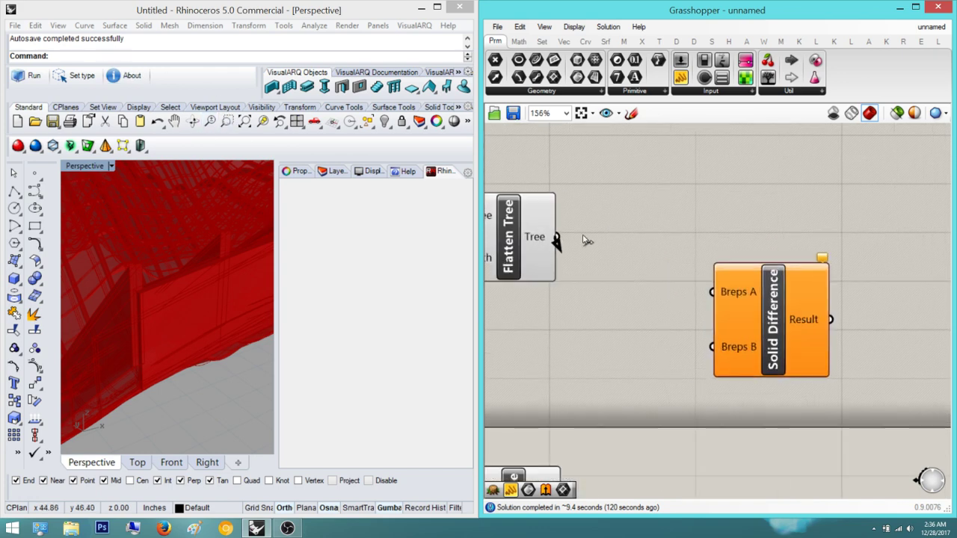
scroll(636, 235, down, 2)
drag(583, 238, 642, 236)
right_drag(643, 379, 719, 336)
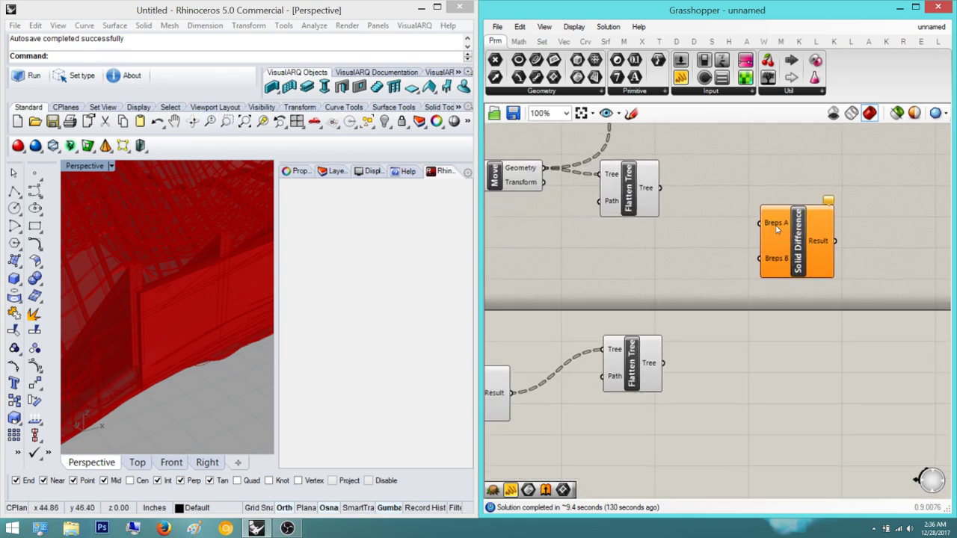
click(647, 356)
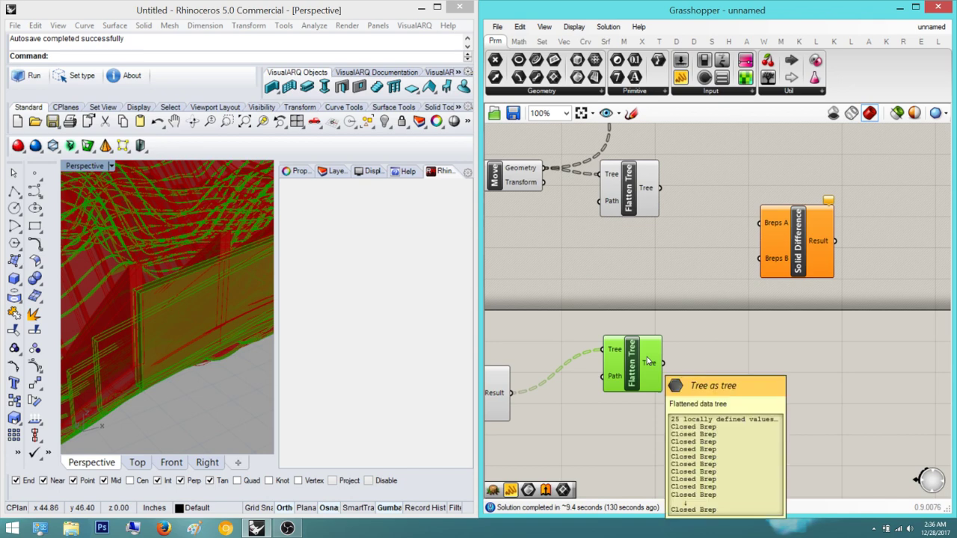
click(618, 178)
drag(659, 188, 759, 223)
drag(761, 262, 663, 363)
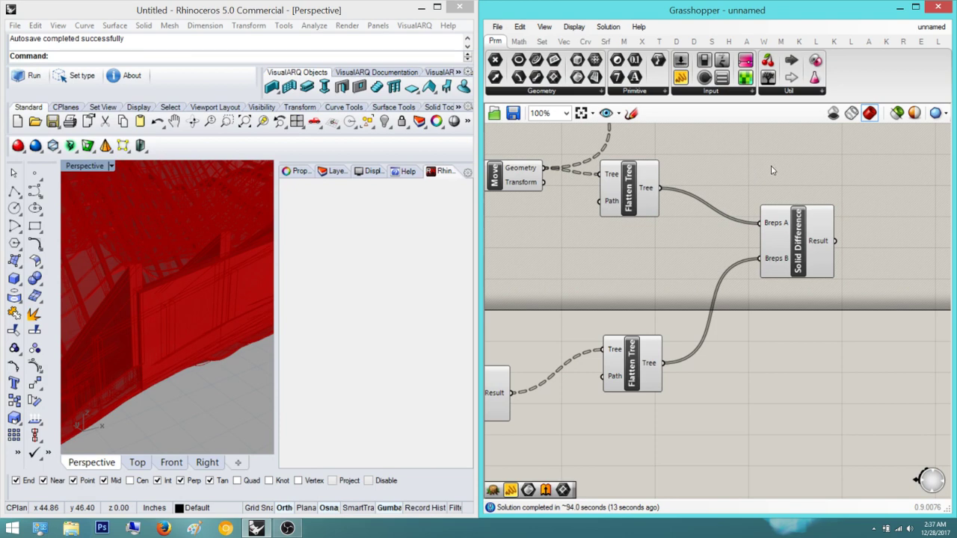
- Highlight the Solid Difference component and inspect its rib cutouts up close in the perspective view
scroll(770, 168, down, 2)
click(756, 224)
right_drag(243, 265, 154, 342)
scroll(121, 290, down, 4)
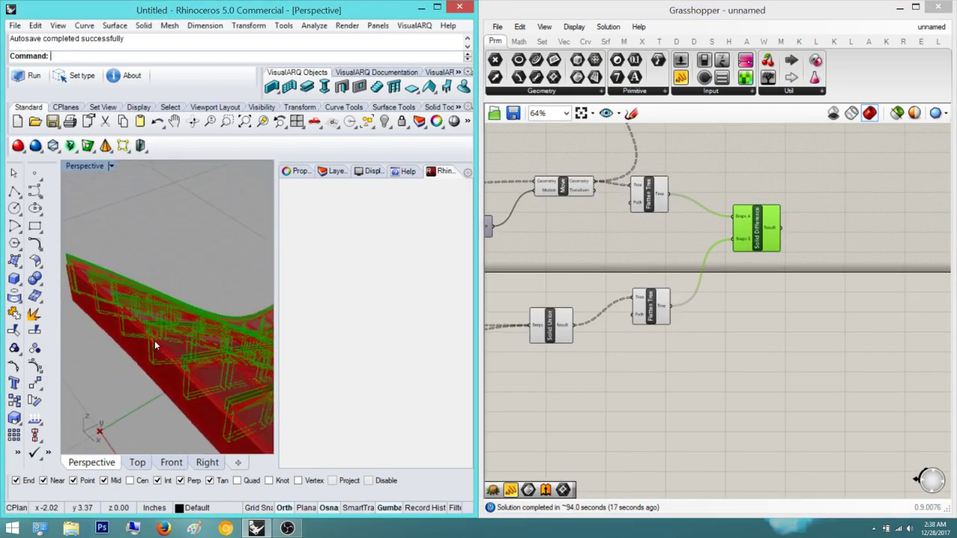
scroll(173, 335, up, 5)
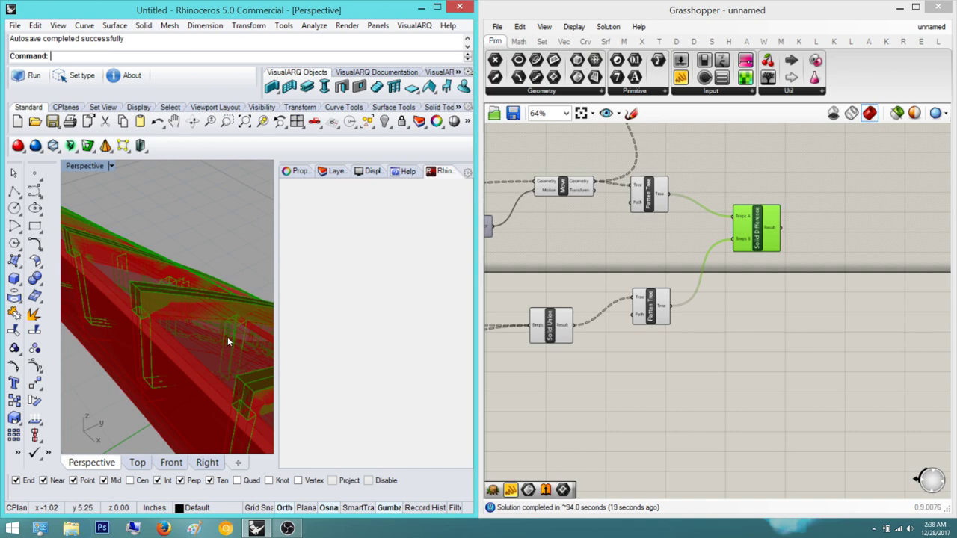
right_drag(227, 337, 153, 373)
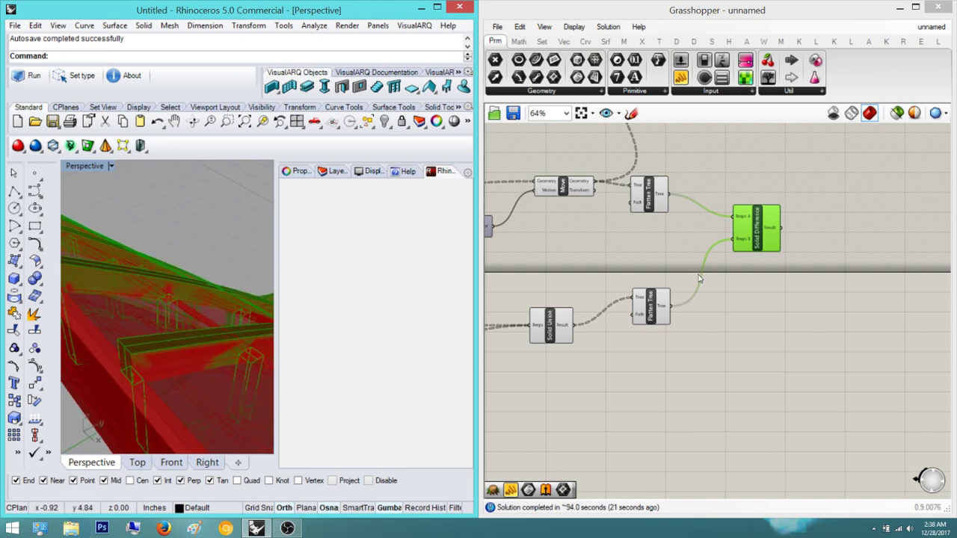
- Highlight the lower Solid Union together with Solid Difference to compare how the two rib sets intersect
right_drag(760, 213, 761, 246)
right_drag(643, 313, 724, 300)
right_drag(637, 340, 661, 337)
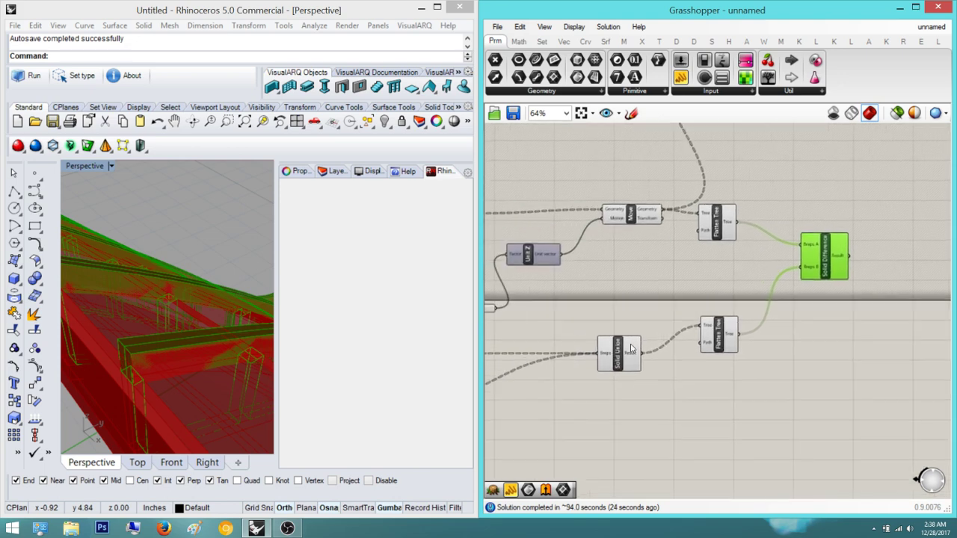
shift+click(629, 350)
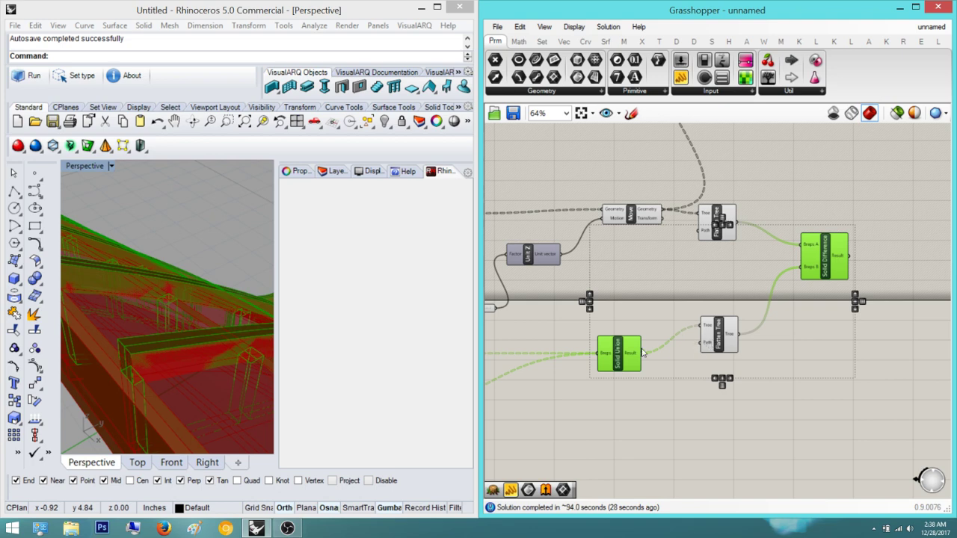
click(676, 385)
- Bake the Solid Difference result into Rhino with grouping enabled
right_click(827, 266)
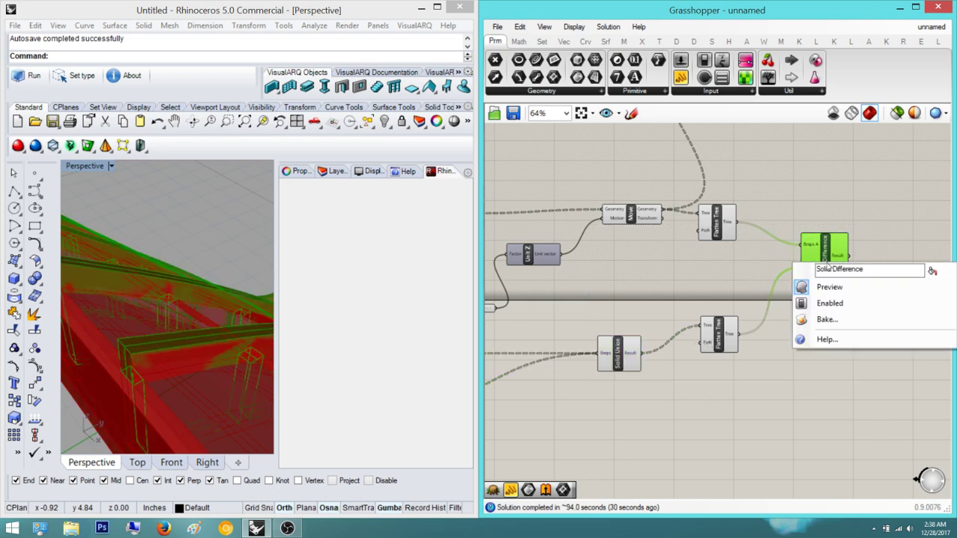
click(837, 320)
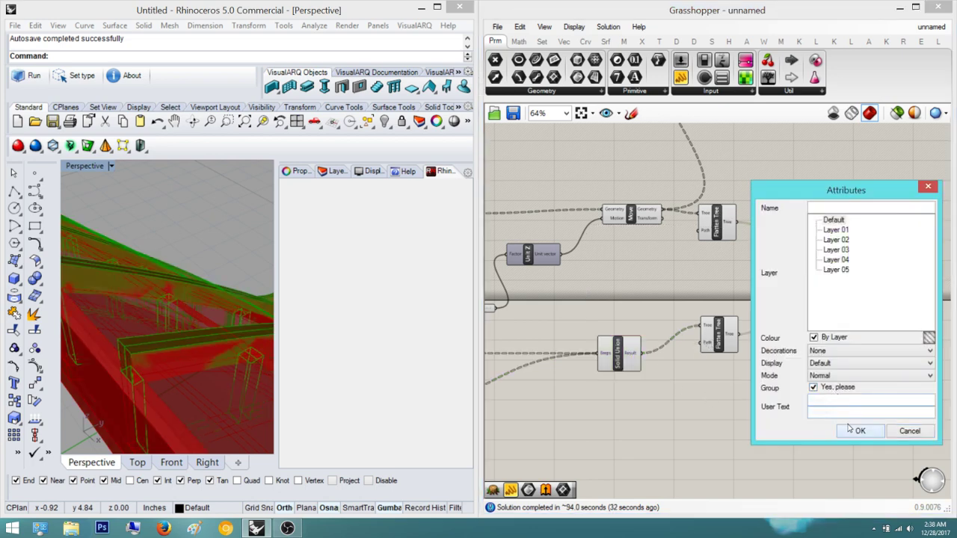
click(852, 431)
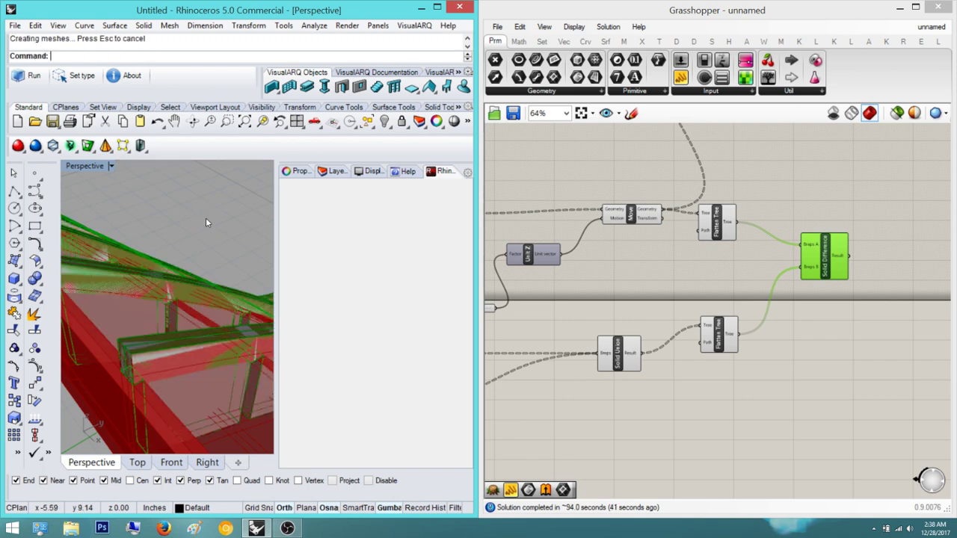
- Bake the lower Flatten Tree's ribs into Rhino with grouping disabled
click(714, 338)
right_click(716, 341)
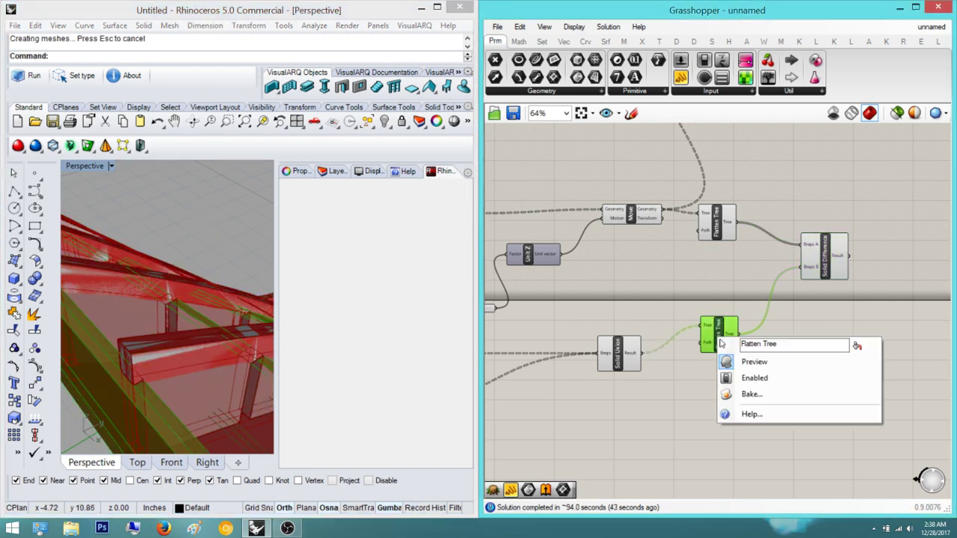
click(770, 394)
click(747, 460)
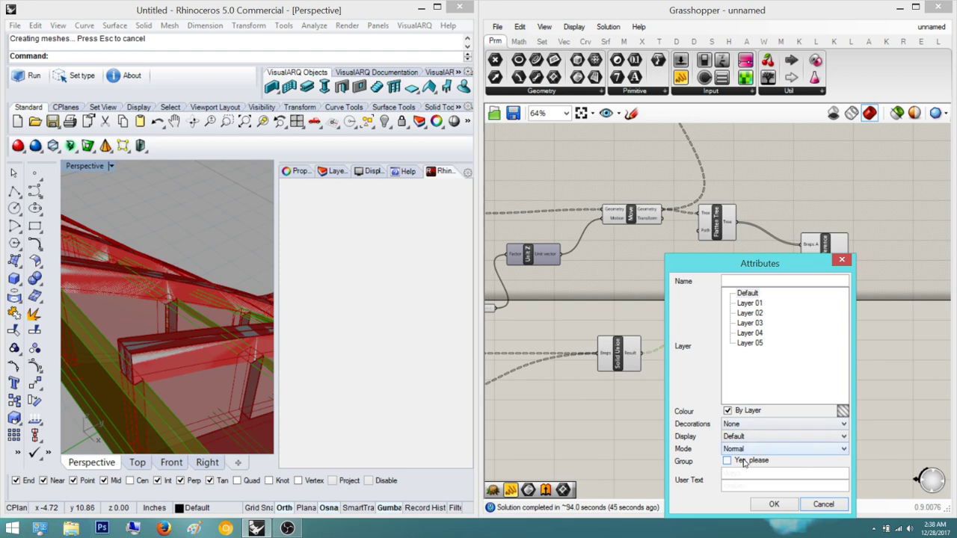
click(775, 505)
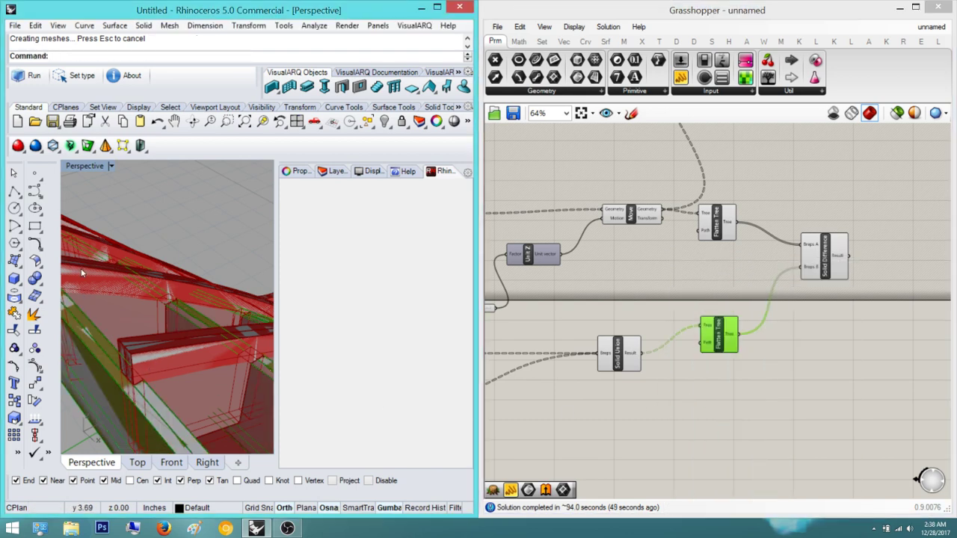
right_drag(154, 252, 153, 226)
scroll(153, 226, down, 10)
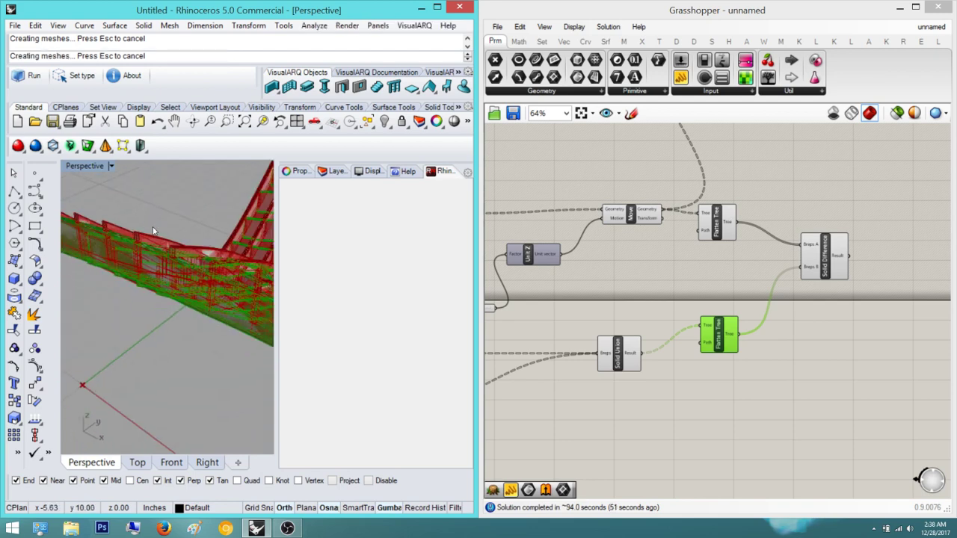
- Select the baked rib groups and move them about 34 inches in the negative X direction, clear of the Grasshopper preview
scroll(153, 227, down, 8)
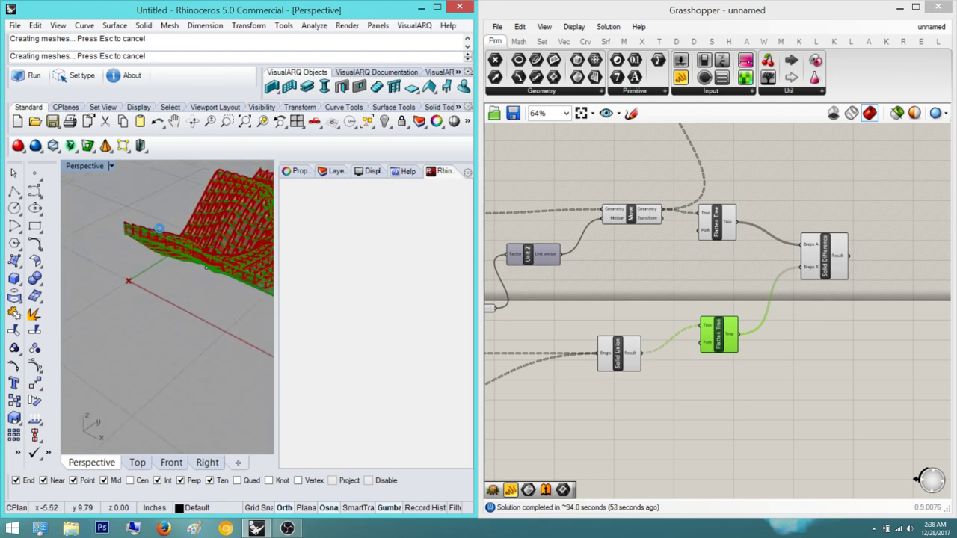
shift+right_drag(181, 248, 136, 312)
scroll(136, 312, down, 8)
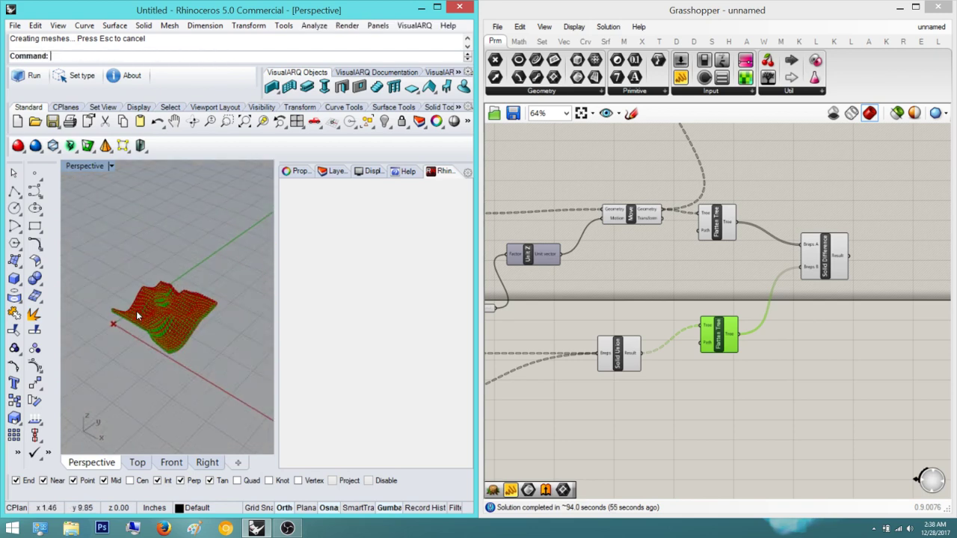
scroll(136, 312, up, 8)
right_drag(196, 318, 198, 324)
click(188, 340)
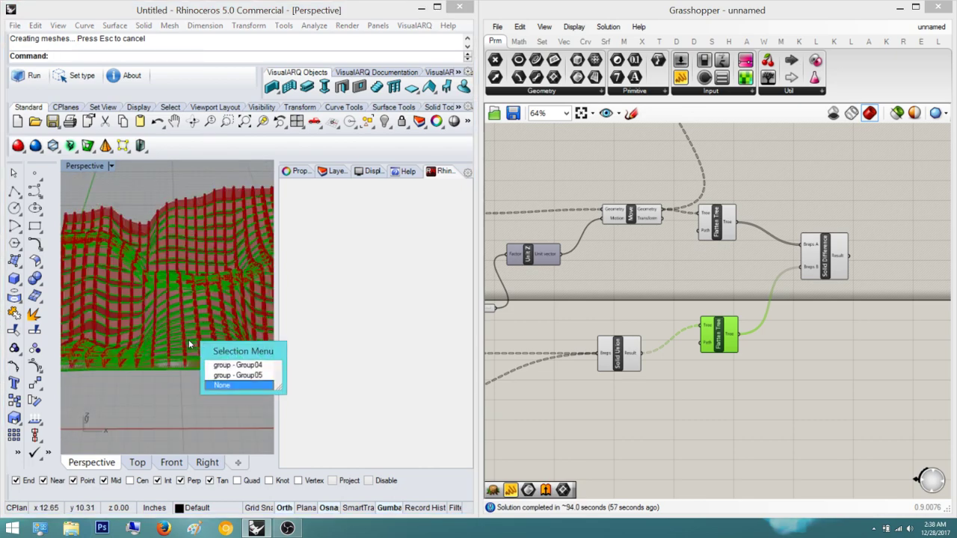
click(226, 367)
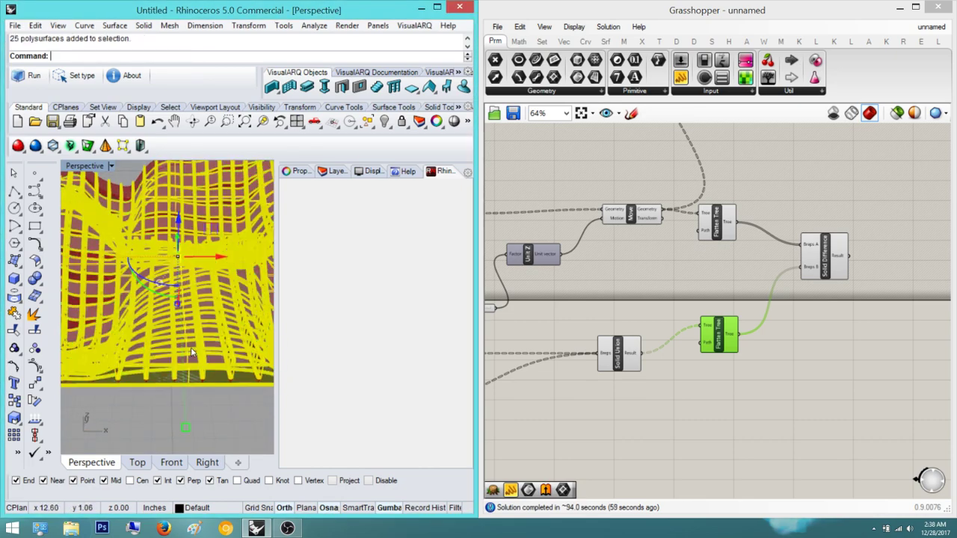
scroll(212, 299, down, 6)
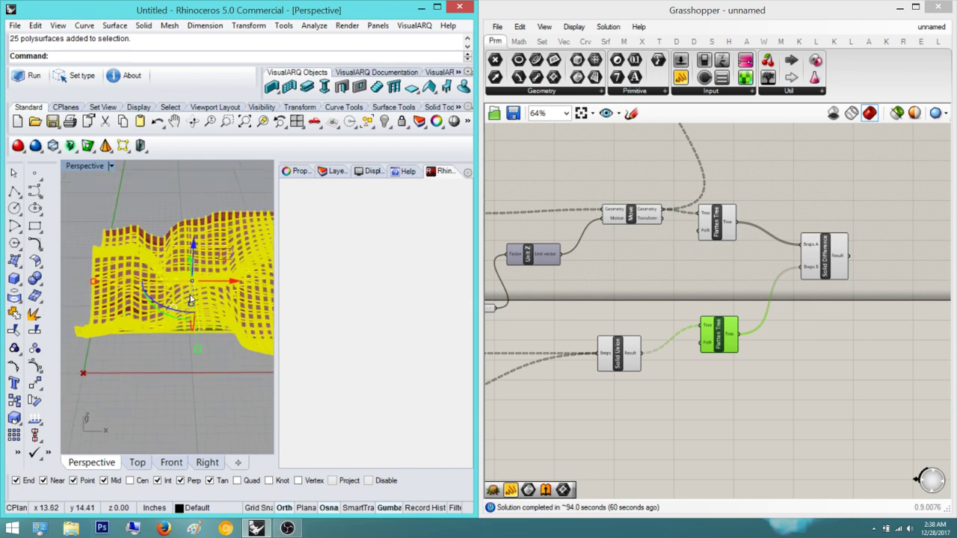
right_drag(215, 301, 179, 301)
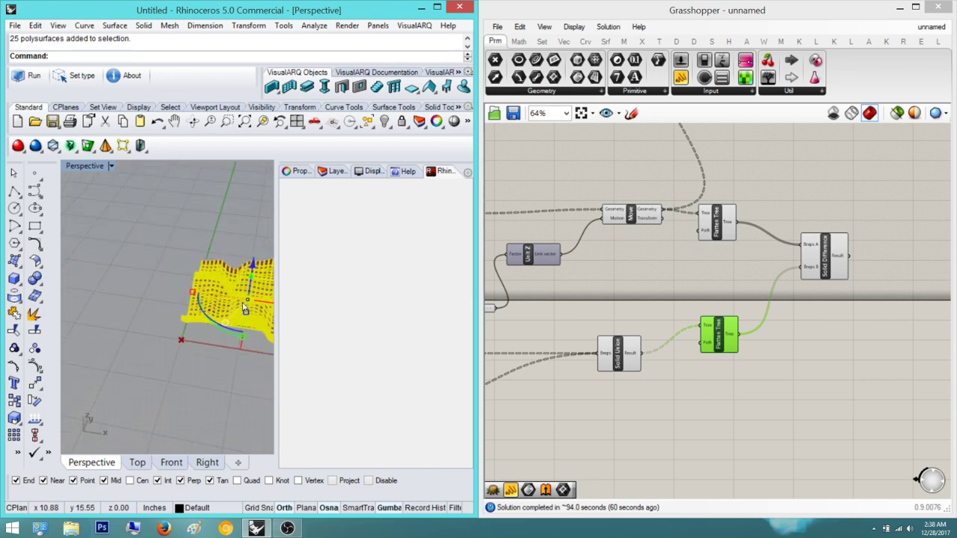
drag(267, 303, 118, 290)
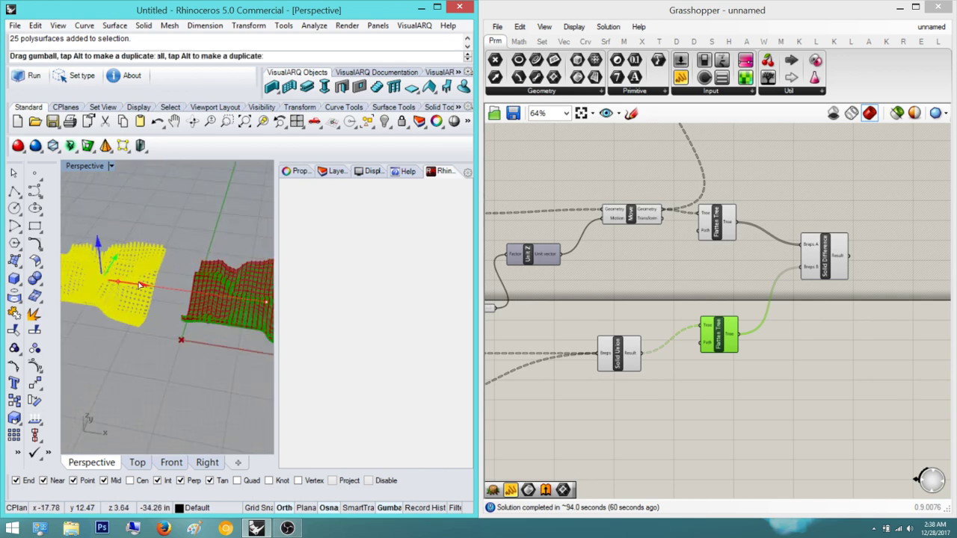
click(196, 256)
- Inspect the notched joints of the moved ribs up close and highlight one rib set to see how it interlocks
right_drag(196, 256, 133, 309)
right_drag(201, 263, 148, 265)
scroll(148, 265, up, 8)
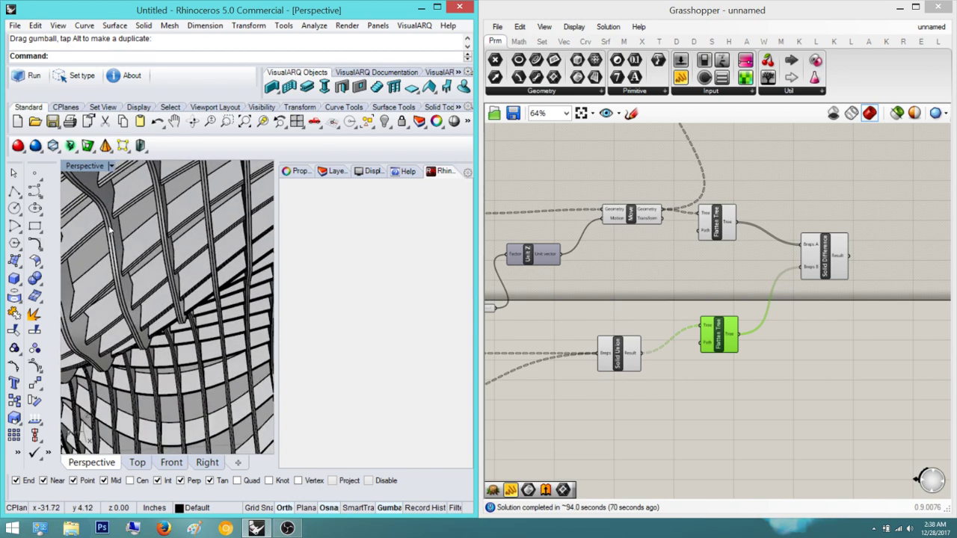
scroll(110, 204, up, 2)
scroll(108, 224, down, 8)
right_drag(127, 359, 198, 329)
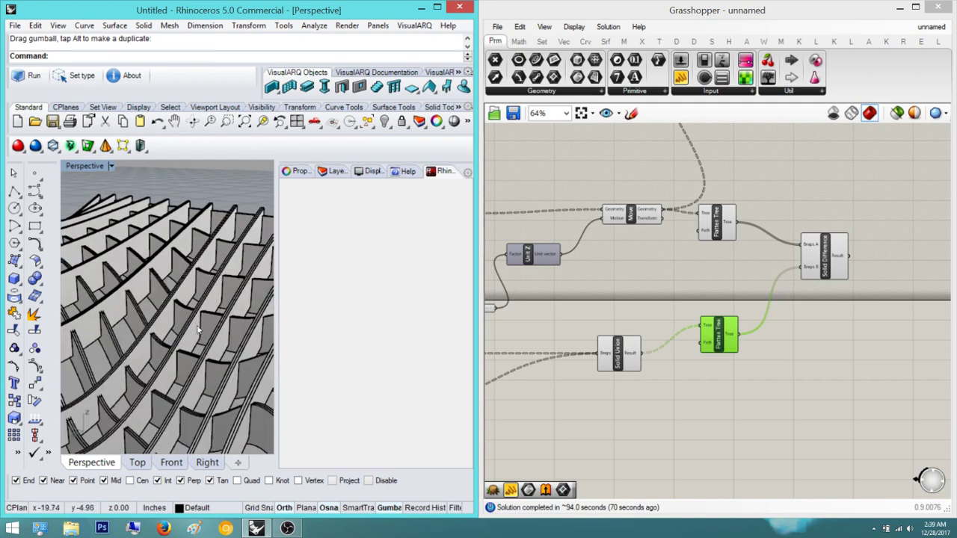
click(229, 308)
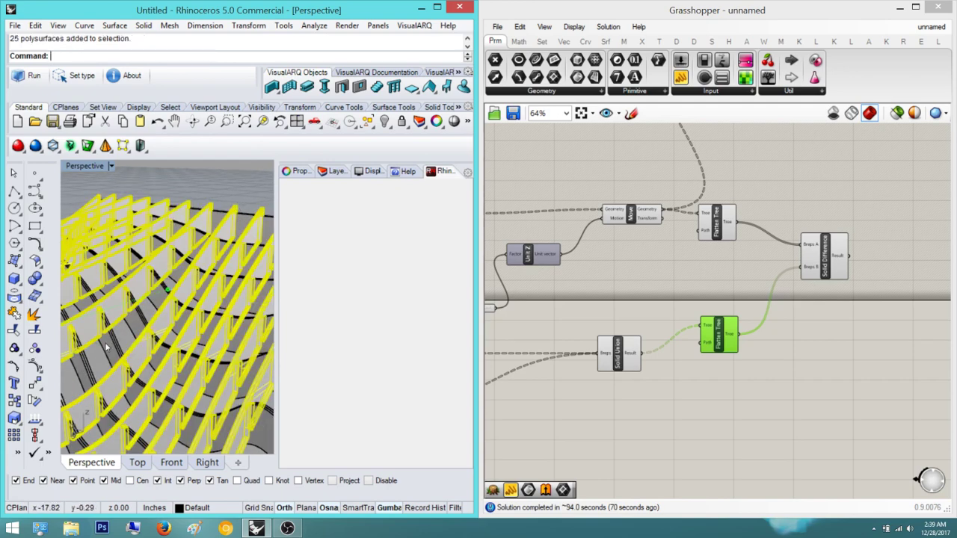
right_drag(100, 354, 230, 439)
- Look back over the Extrude, Cap Holes and Solid Union part of the definition and the edge of the baked waffle
right_drag(564, 302, 790, 339)
right_drag(600, 313, 664, 317)
right_drag(146, 299, 138, 331)
click(214, 308)
right_drag(169, 302, 125, 304)
right_drag(124, 341, 123, 213)
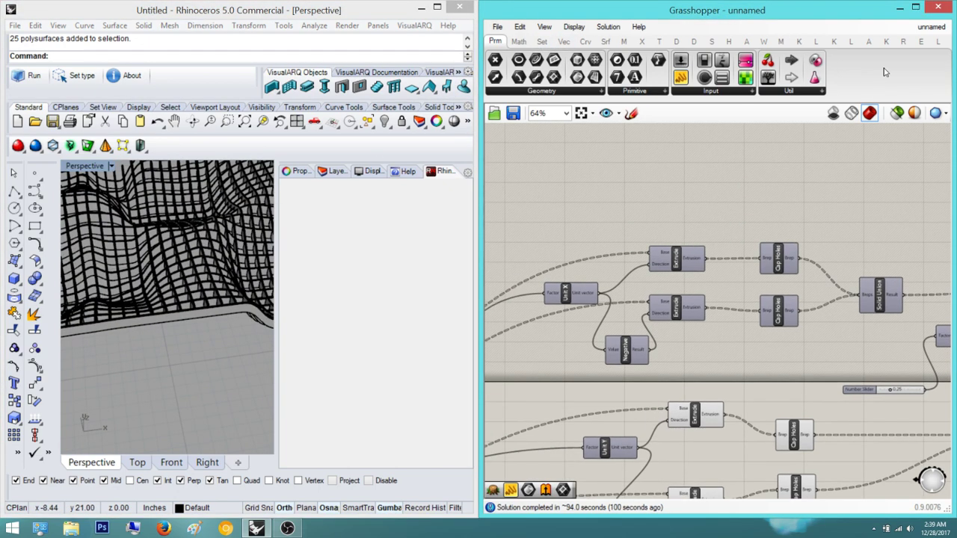
- Close the Grasshopper window and maximize Rhino to frame the baked rib structure
click(938, 9)
double_click(344, 10)
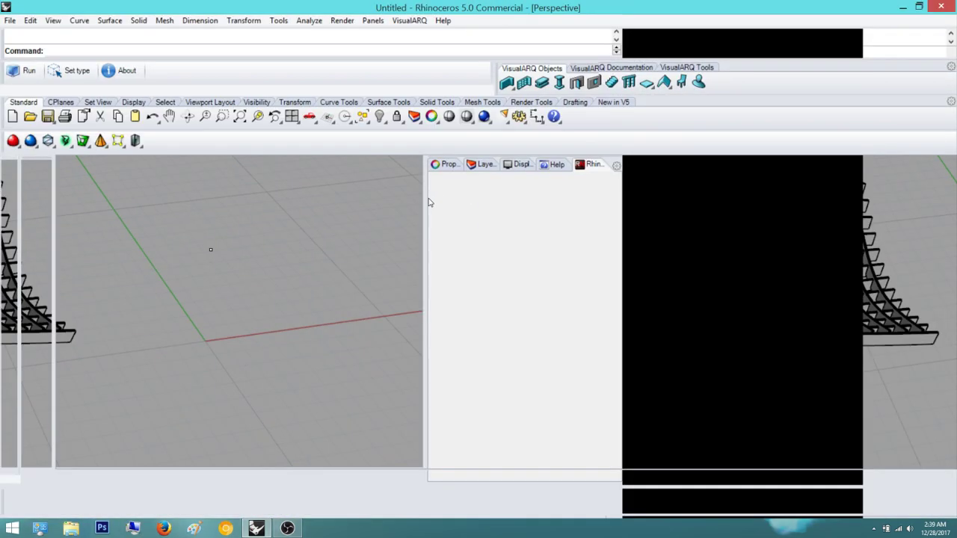
scroll(408, 267, down, 5)
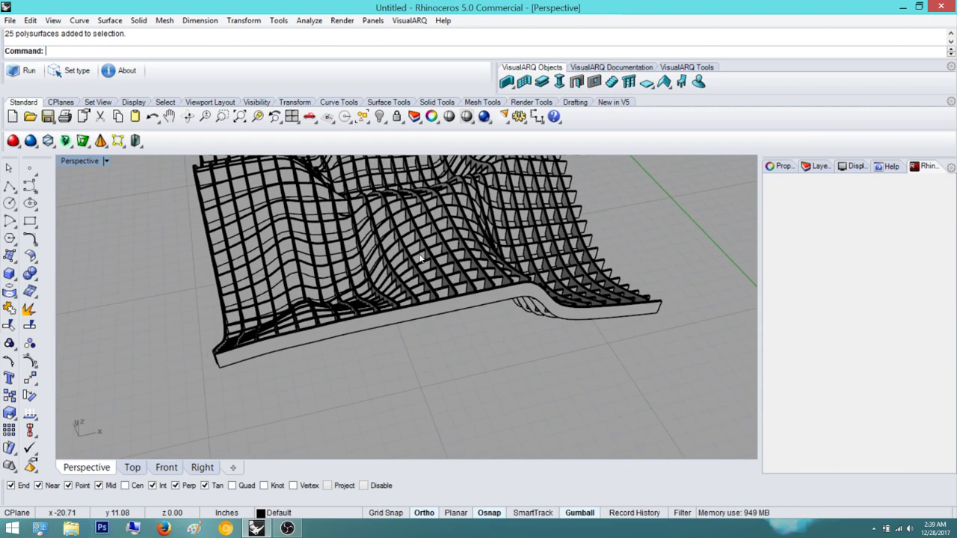
right_drag(439, 319, 348, 214)
right_drag(443, 331, 377, 347)
- Set the perspective viewport's display mode to Rendered
click(106, 161)
click(148, 123)
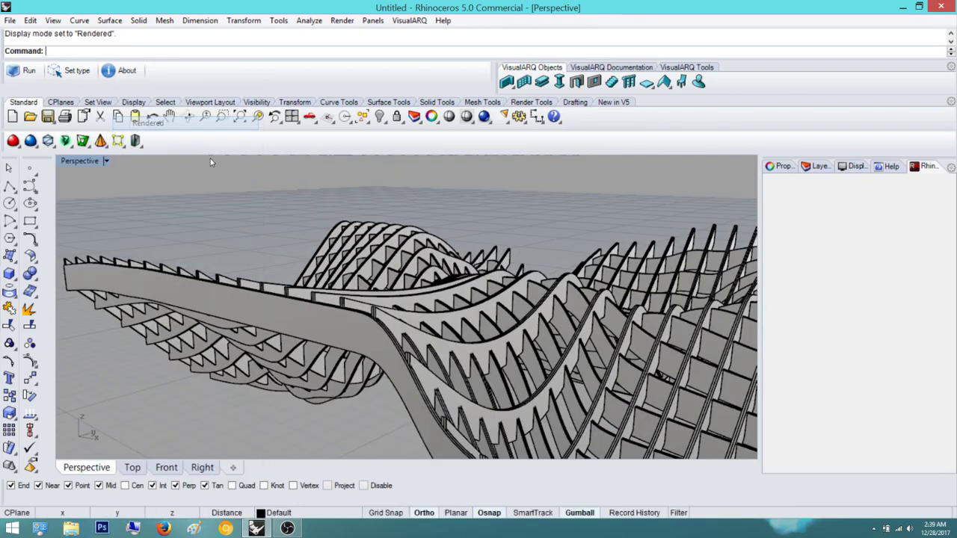
right_drag(320, 251, 447, 358)
- Draw a large rectangular ground plane beneath the baked ribs with the Plane command, extending well past them on all sides
scroll(447, 358, down, 10)
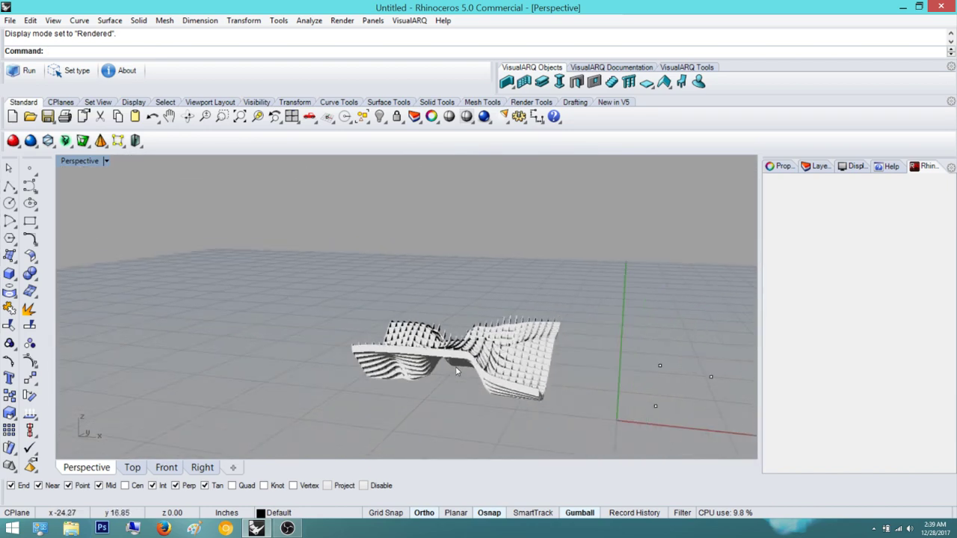
text(Plane)
key(Return)
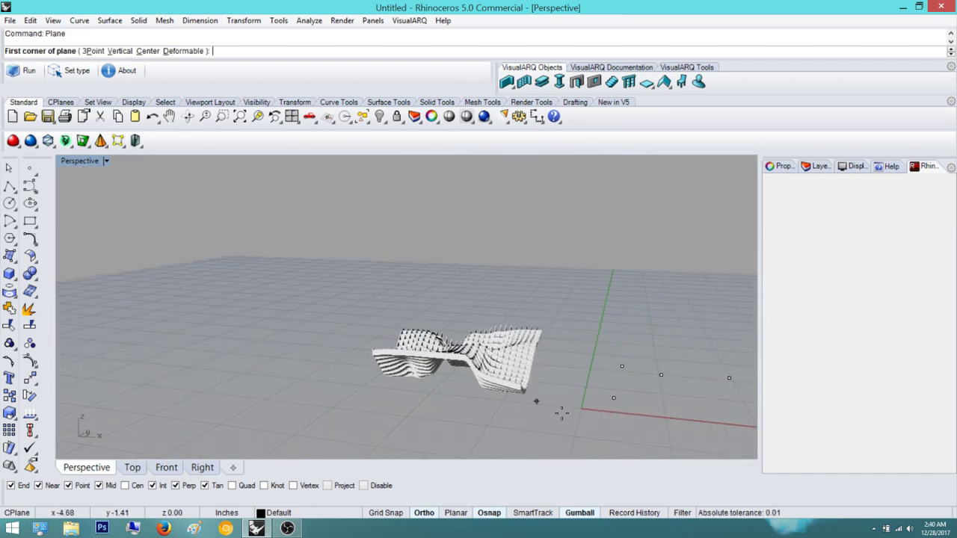
click(589, 439)
click(307, 244)
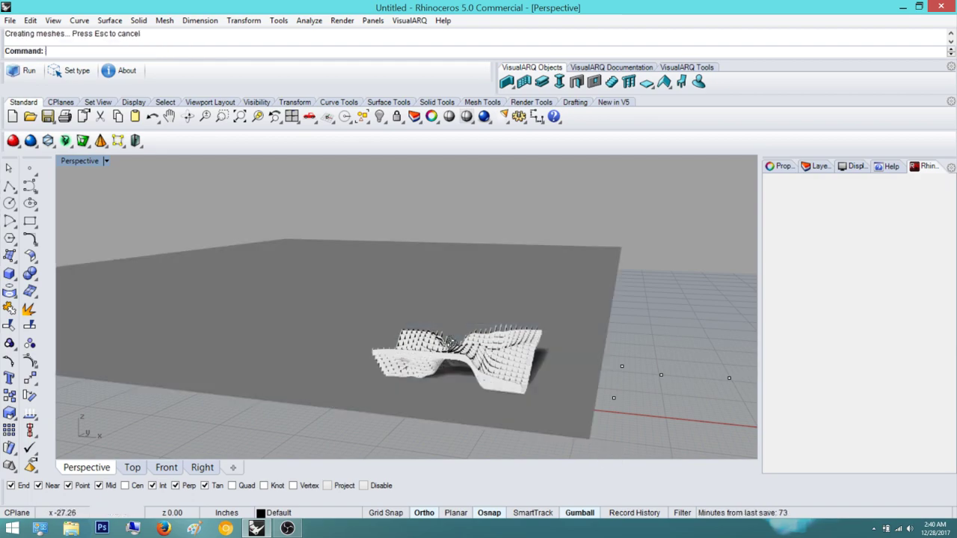
- Examine the rendered waffle structure and its shadows on the ground plane from several angles and distances
scroll(441, 388, up, 5)
mouse_move(441, 388)
right_down()
mouse_move(427, 401)
mouse_move(438, 416)
mouse_move(345, 382)
mouse_move(359, 373)
mouse_move(282, 356)
mouse_move(273, 364)
mouse_move(498, 317)
mouse_move(470, 334)
mouse_move(402, 306)
mouse_move(361, 333)
mouse_move(430, 352)
mouse_move(474, 275)
mouse_move(381, 342)
mouse_move(460, 353)
mouse_move(527, 384)
mouse_move(352, 358)
mouse_move(396, 365)
mouse_move(415, 385)
right_up()
scroll(409, 362, down, 4)
scroll(398, 363, up, 9)
mouse_move(376, 342)
right_down()
mouse_move(446, 334)
mouse_move(382, 349)
right_up()
scroll(447, 334, down, 5)
scroll(418, 345, down, 6)
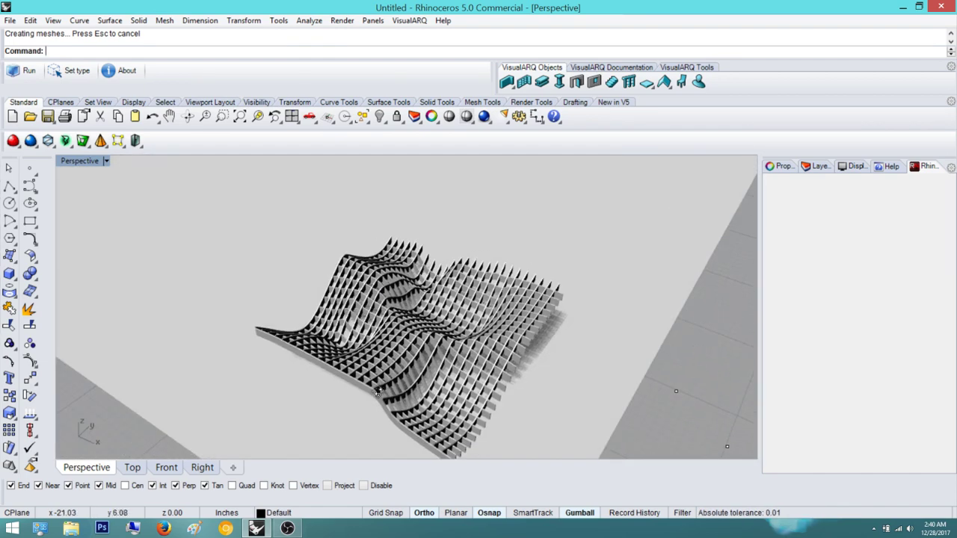
right_drag(370, 388, 376, 377)
right_drag(440, 338, 478, 366)
scroll(436, 373, up, 5)
scroll(459, 369, down, 2)
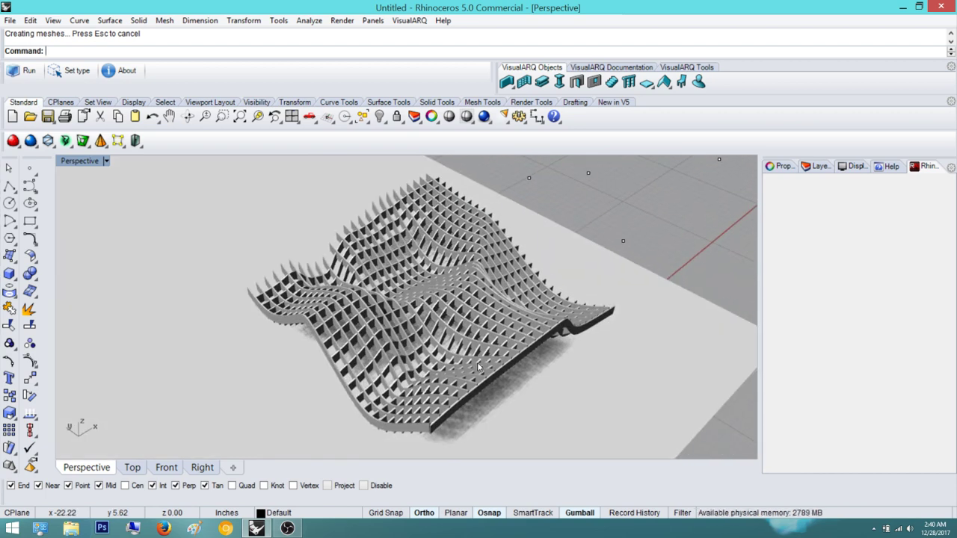